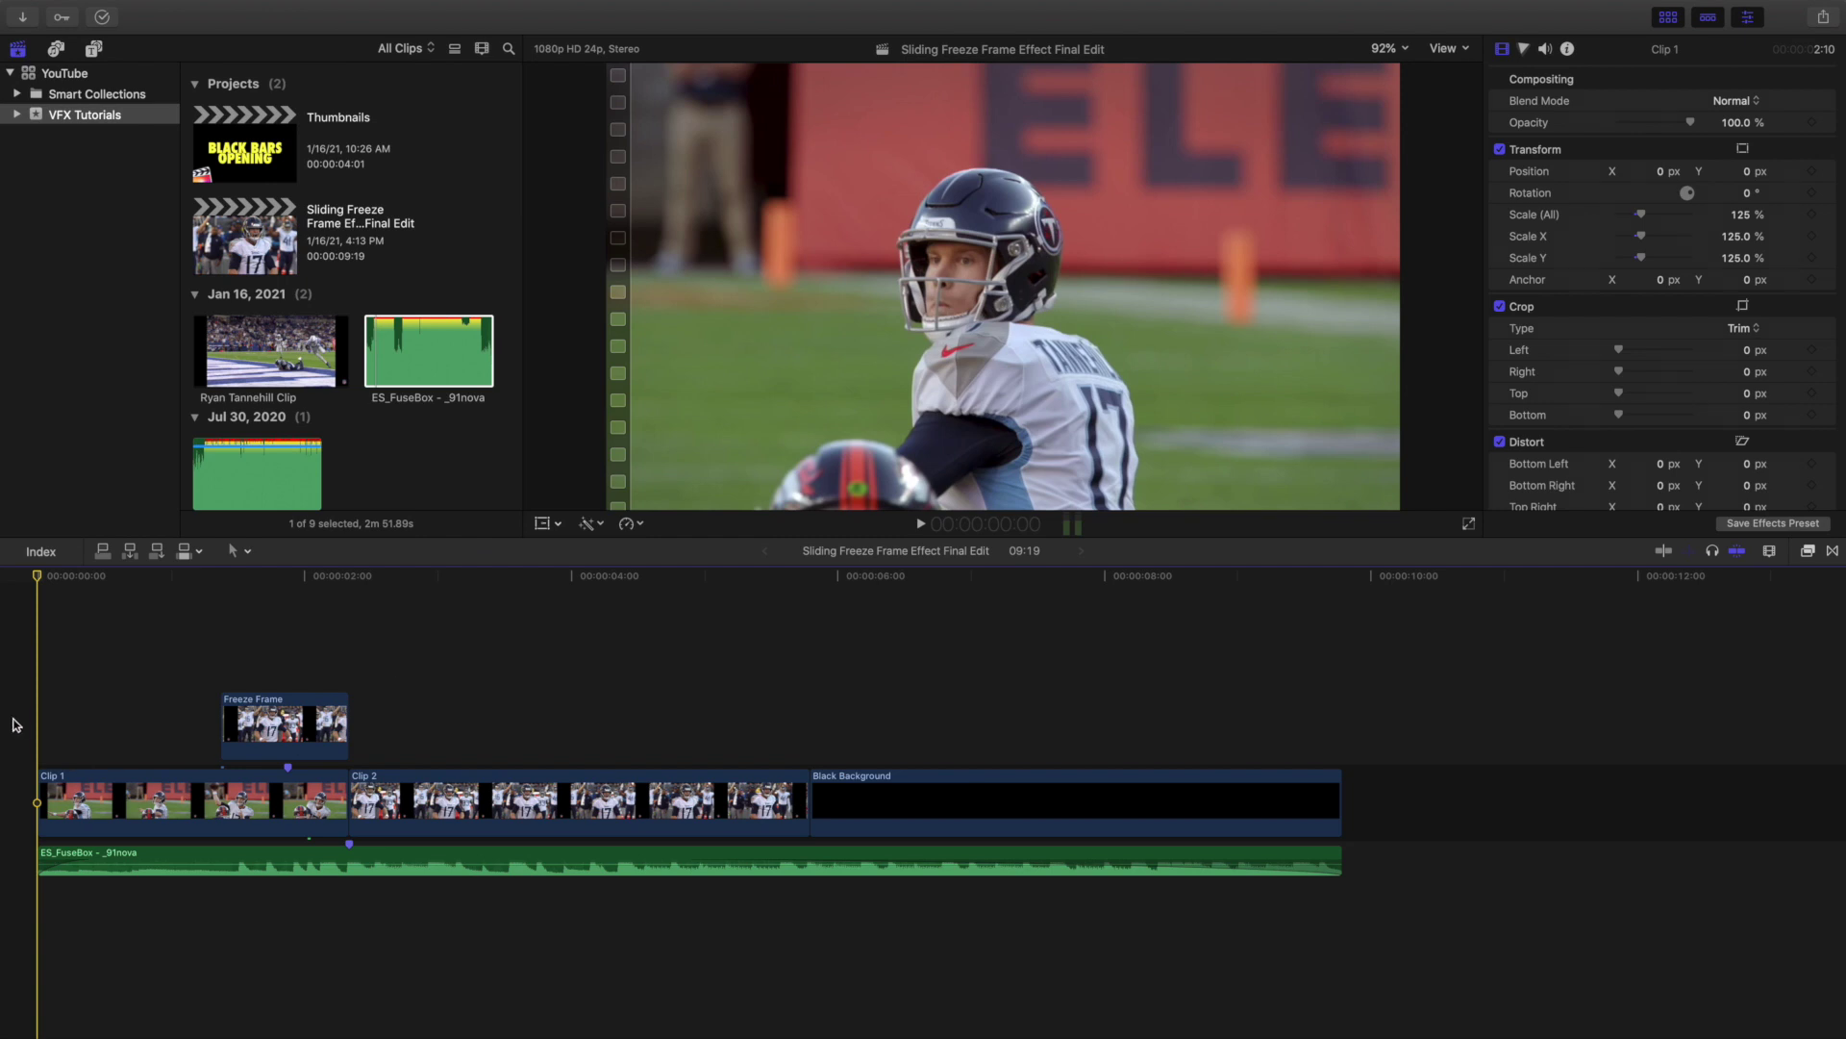
- Play the edit from the start twice, then return to the beginning
key(space)
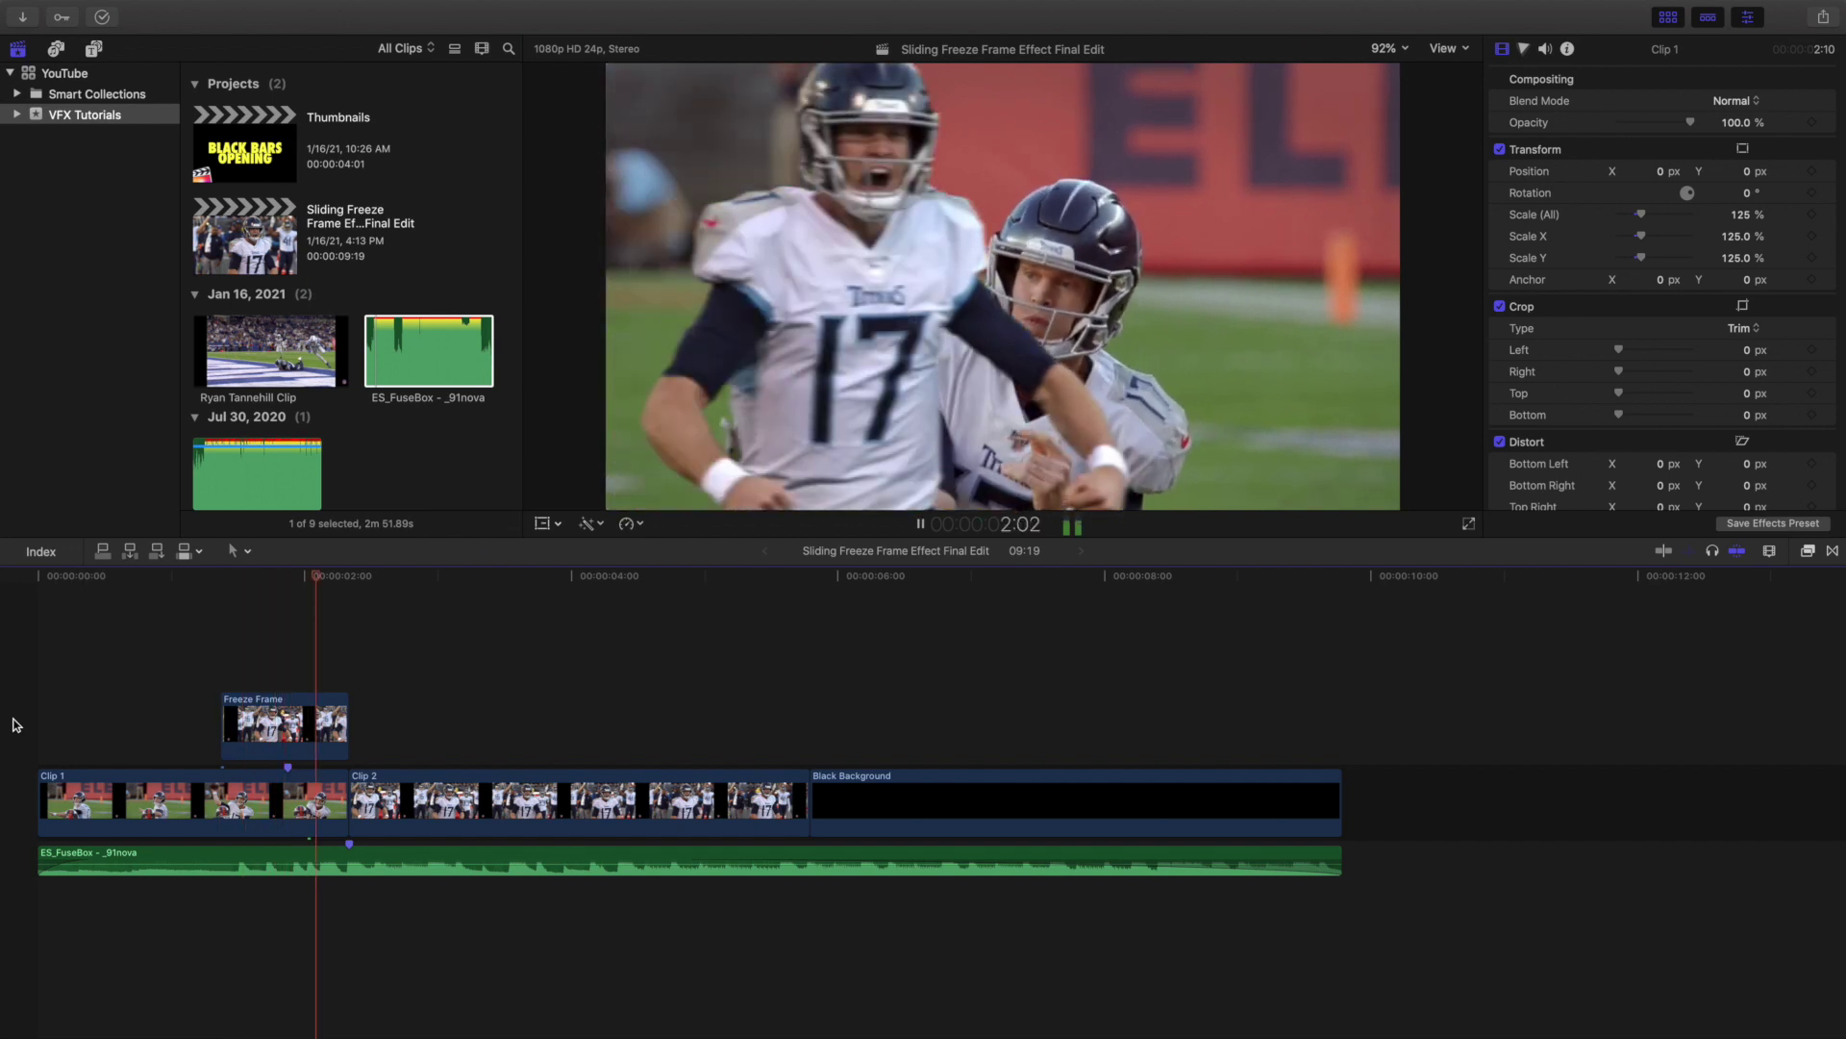
key(space)
key(Home)
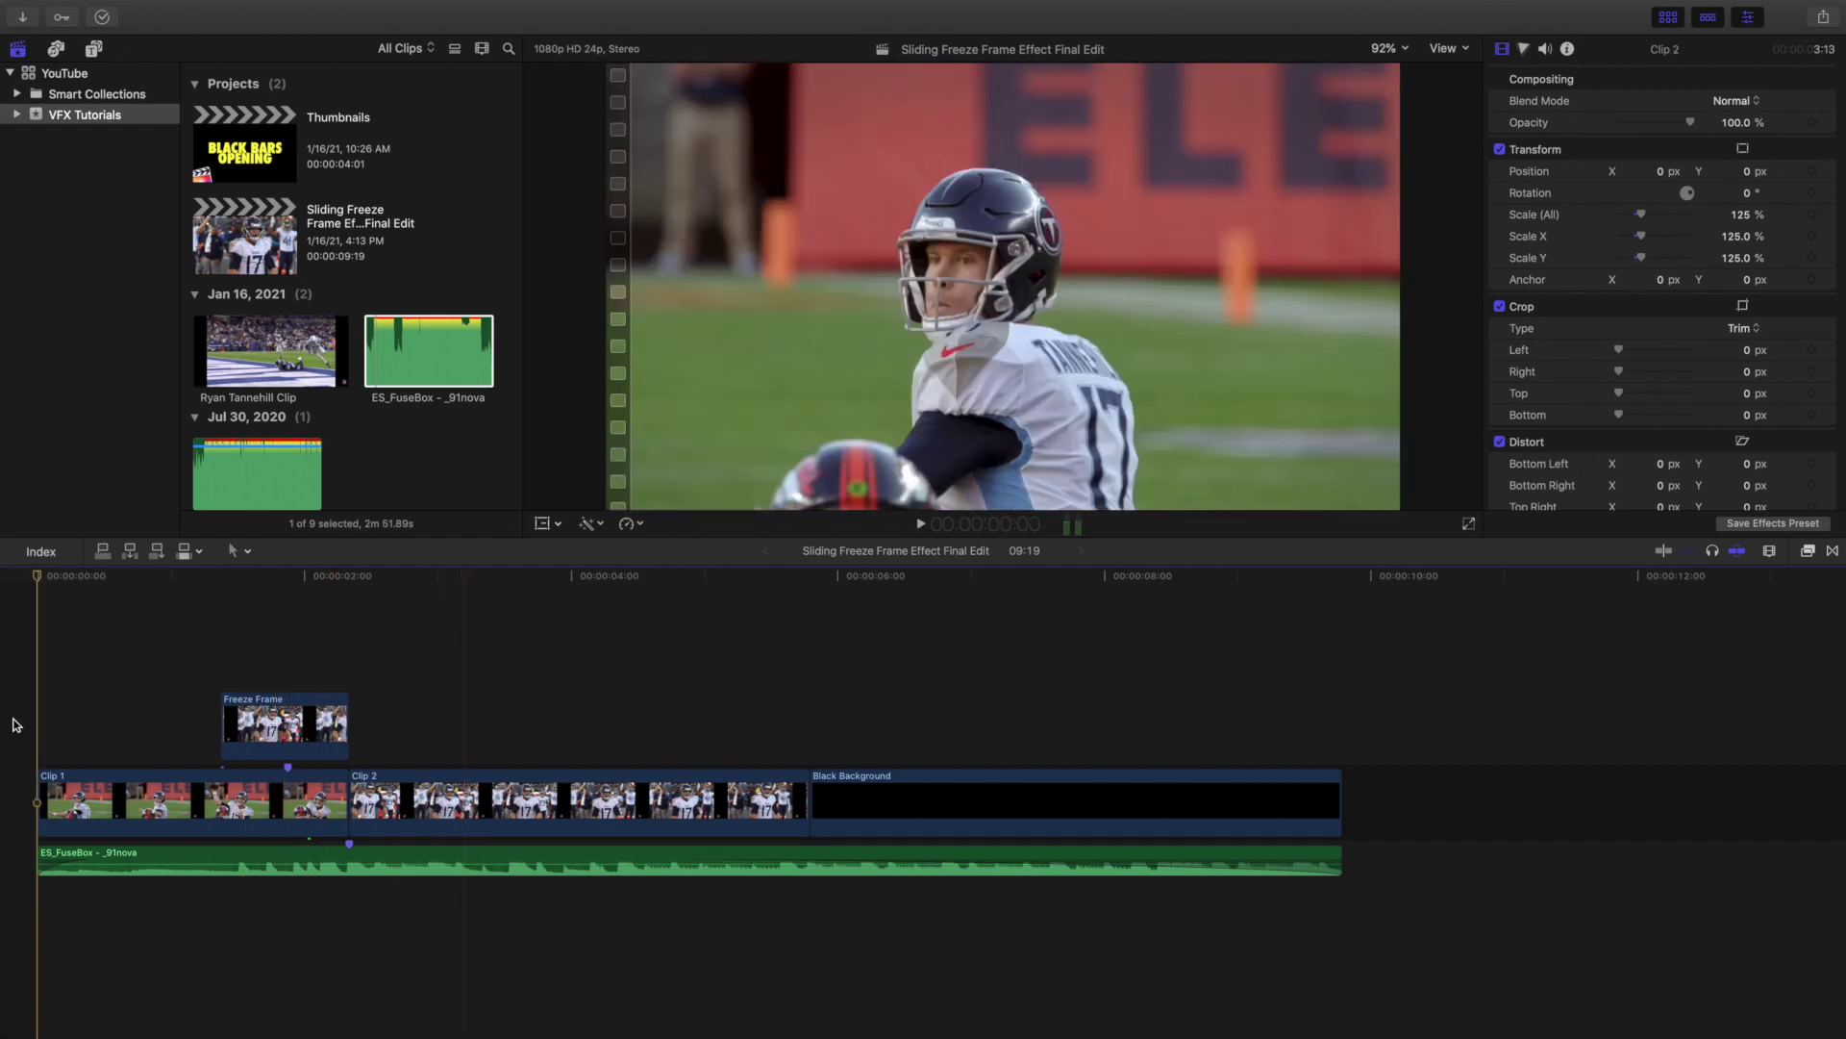
key(space)
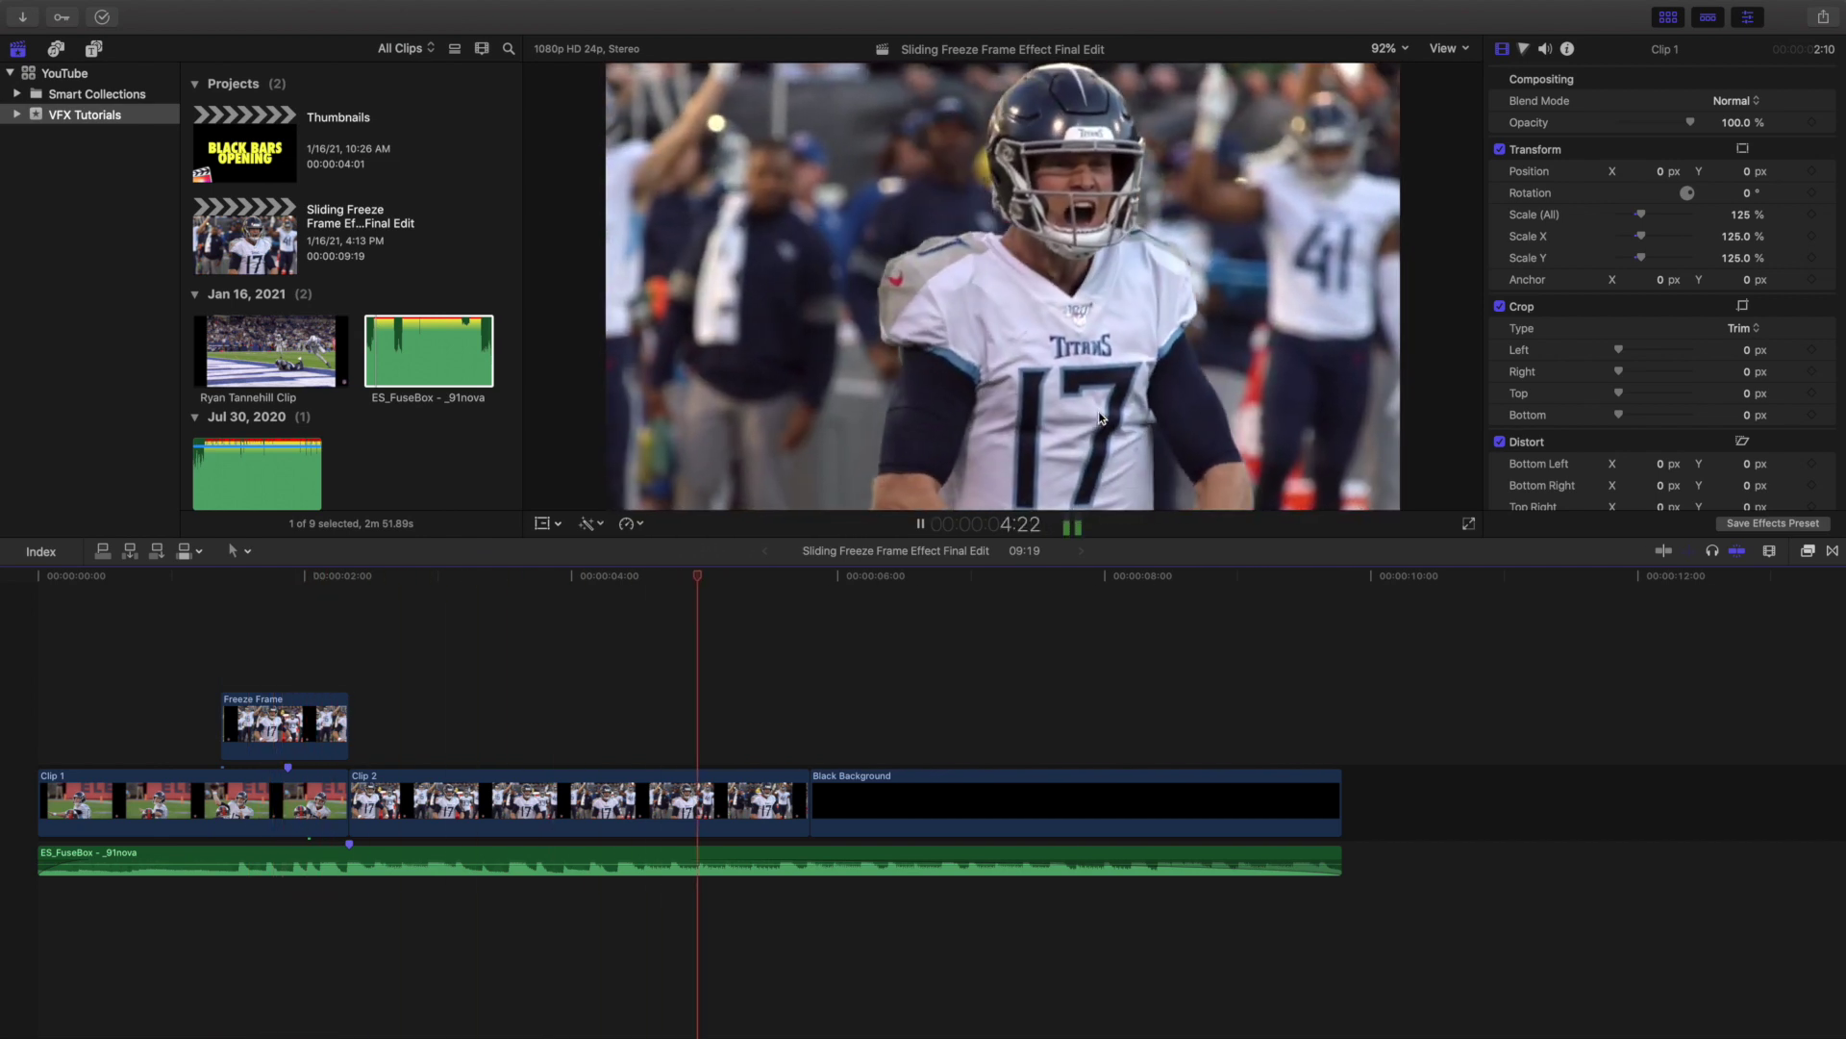
key(space)
key(Home)
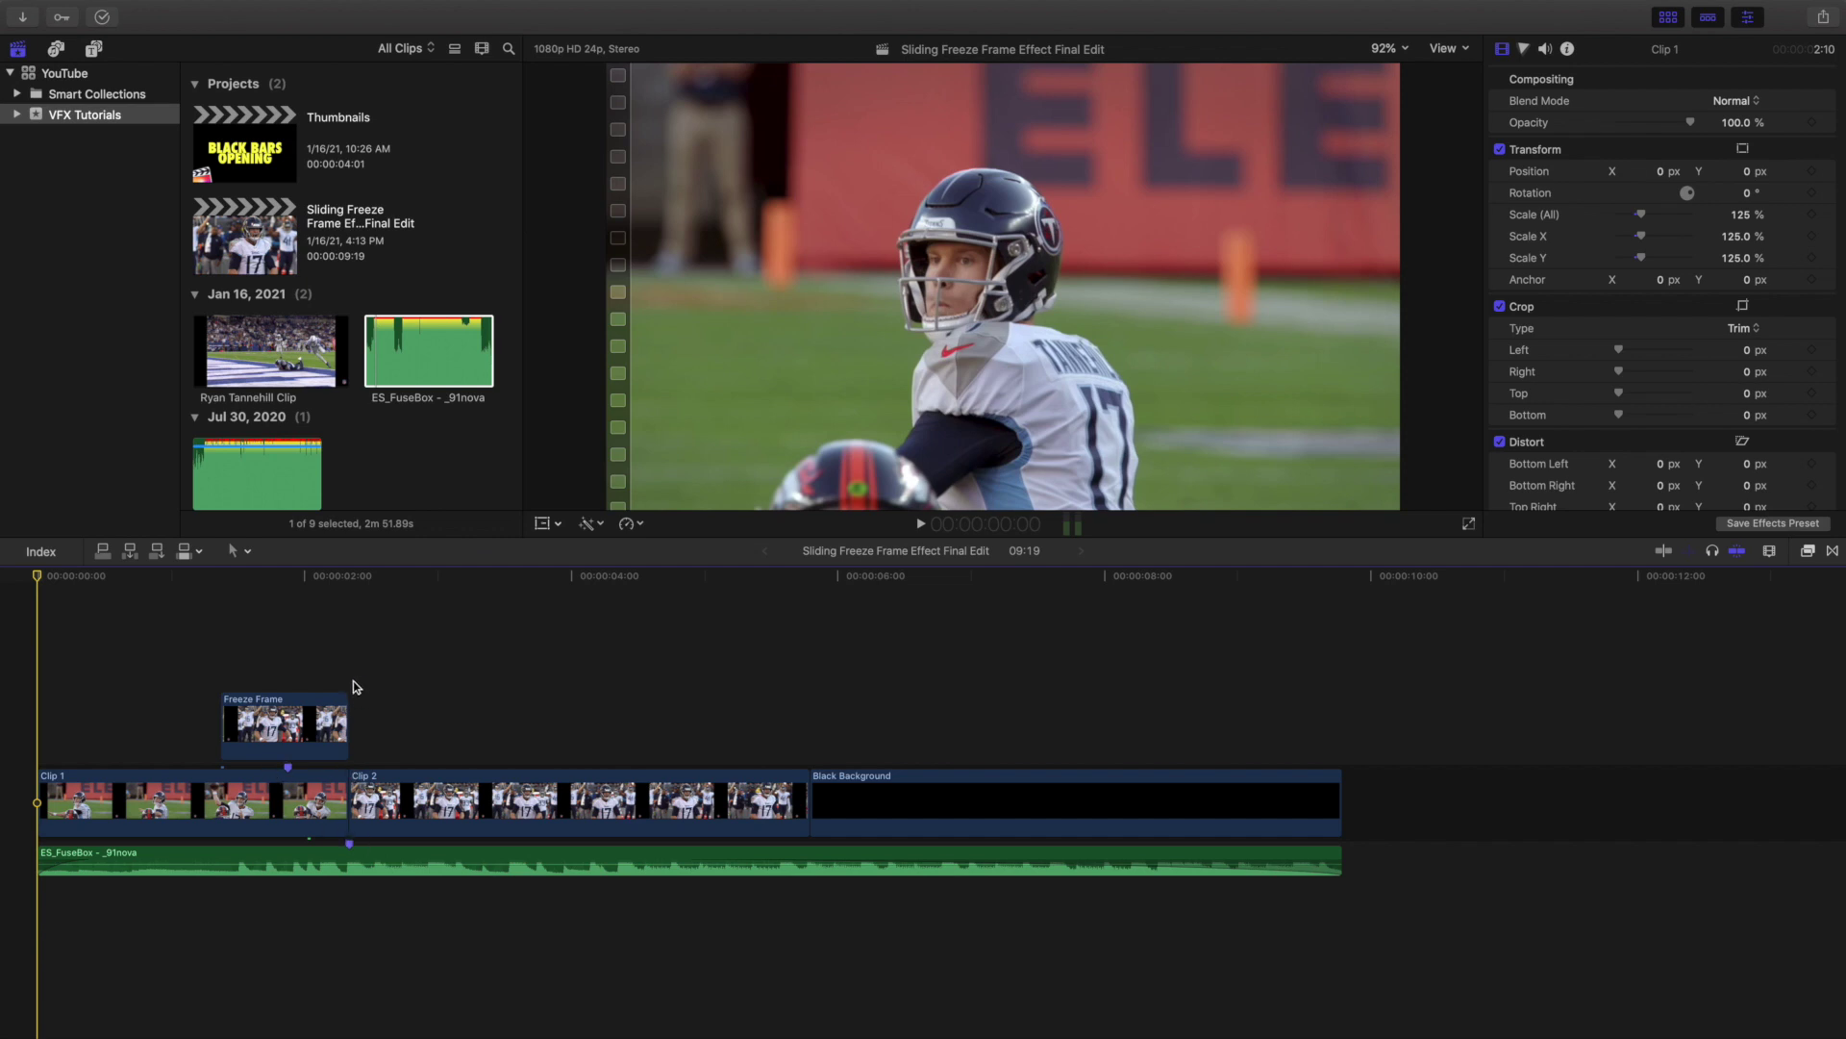
- Zoom in on the Clip 1/Clip 2 edit and add a frozen Hold segment to Clip 2
key(Down)
key(super+equal)
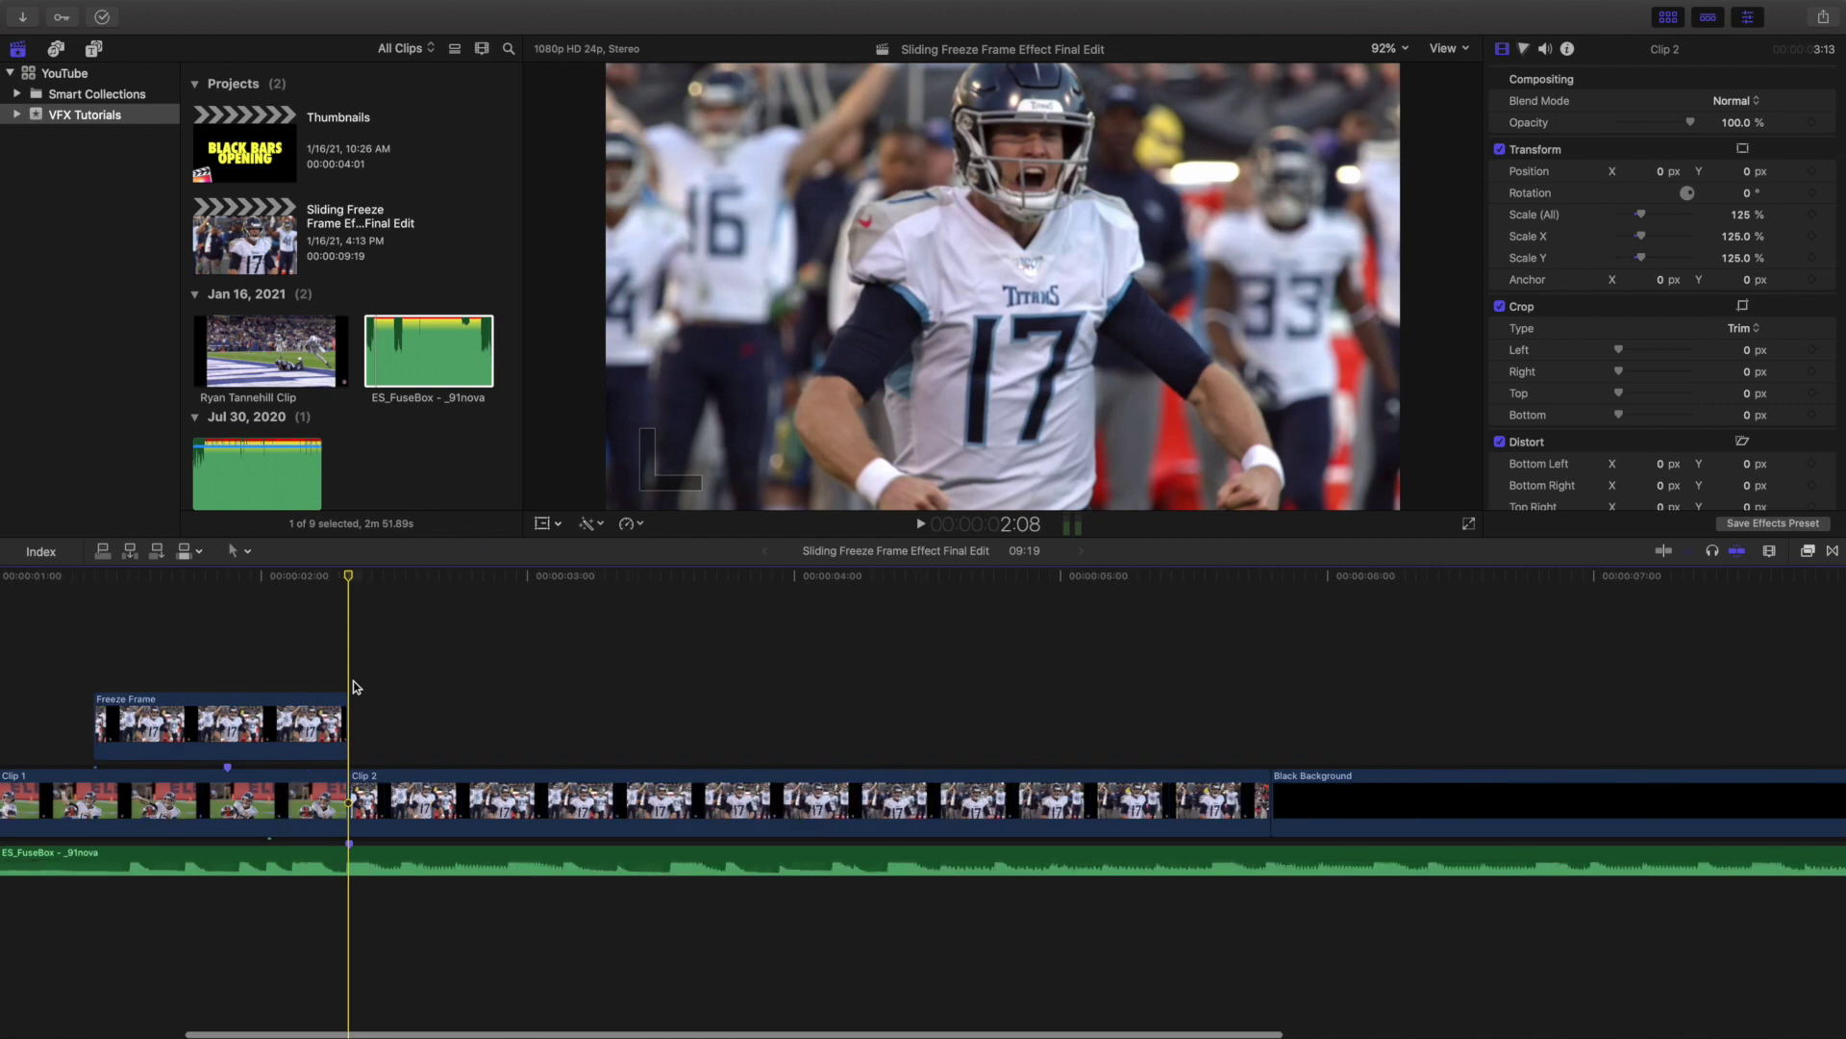
click(428, 812)
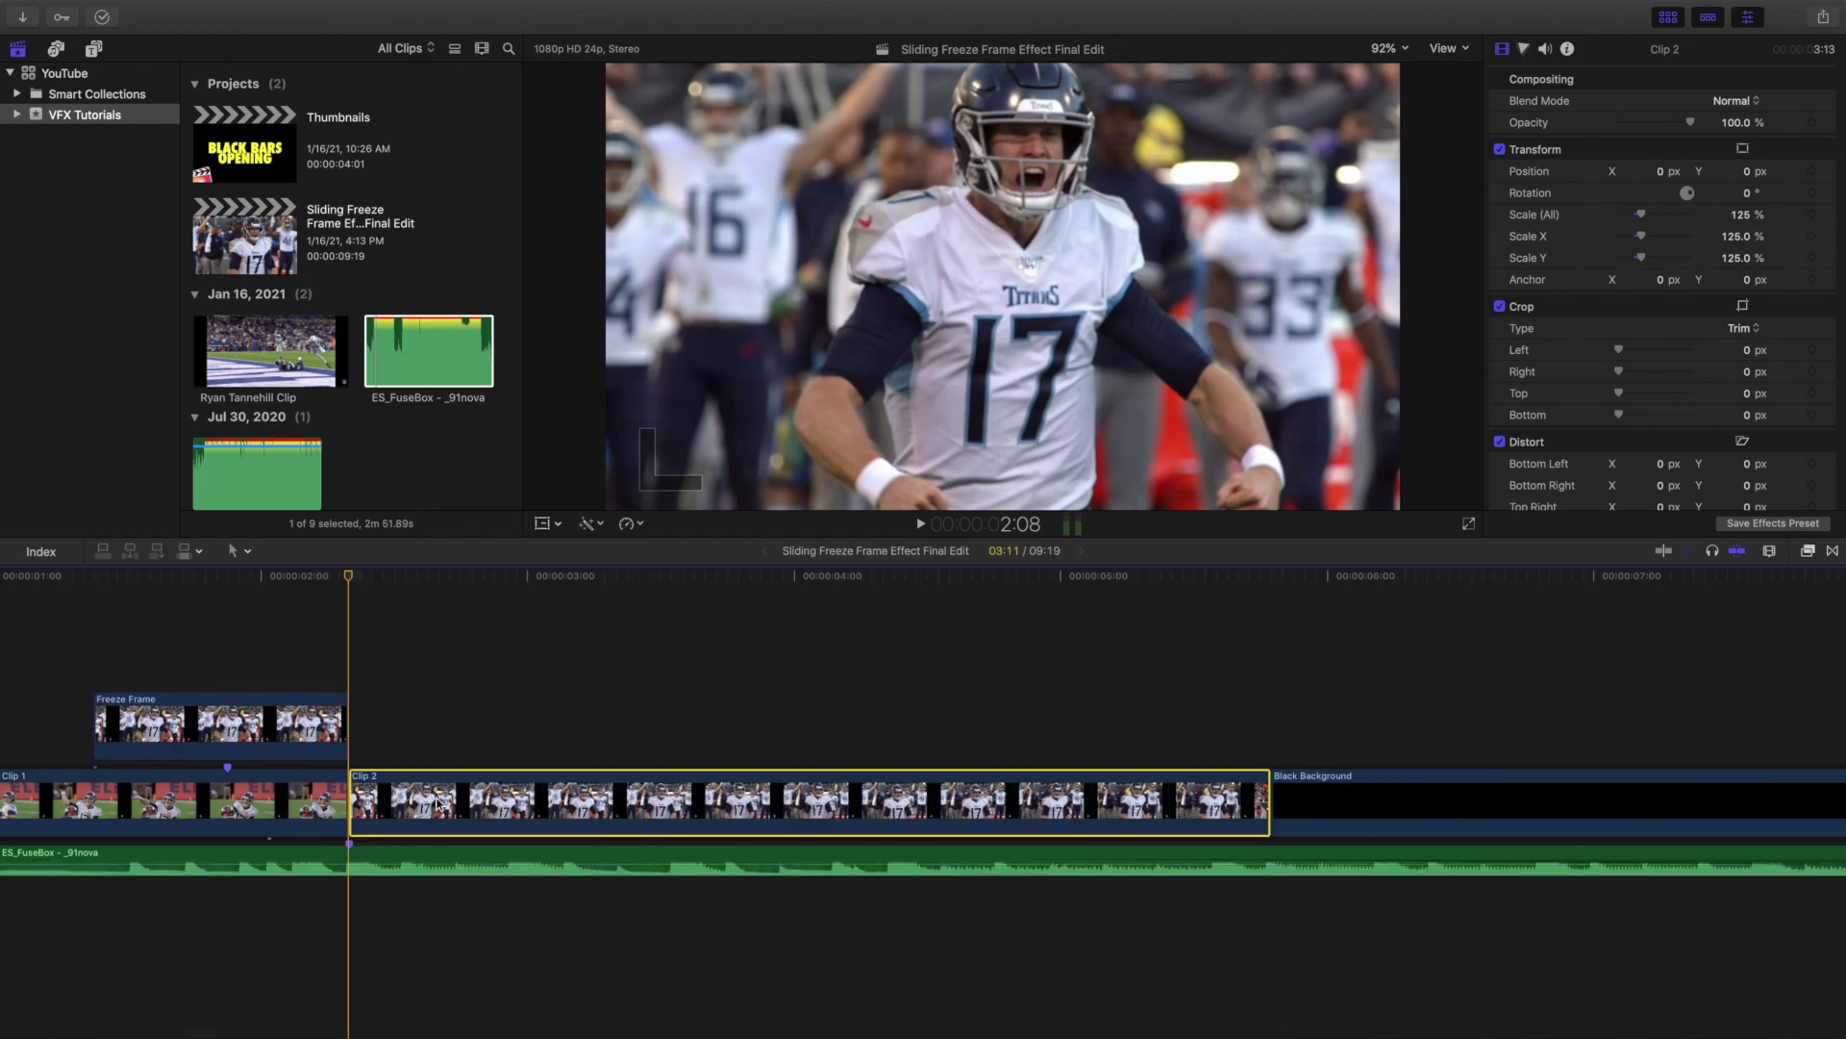
click(639, 525)
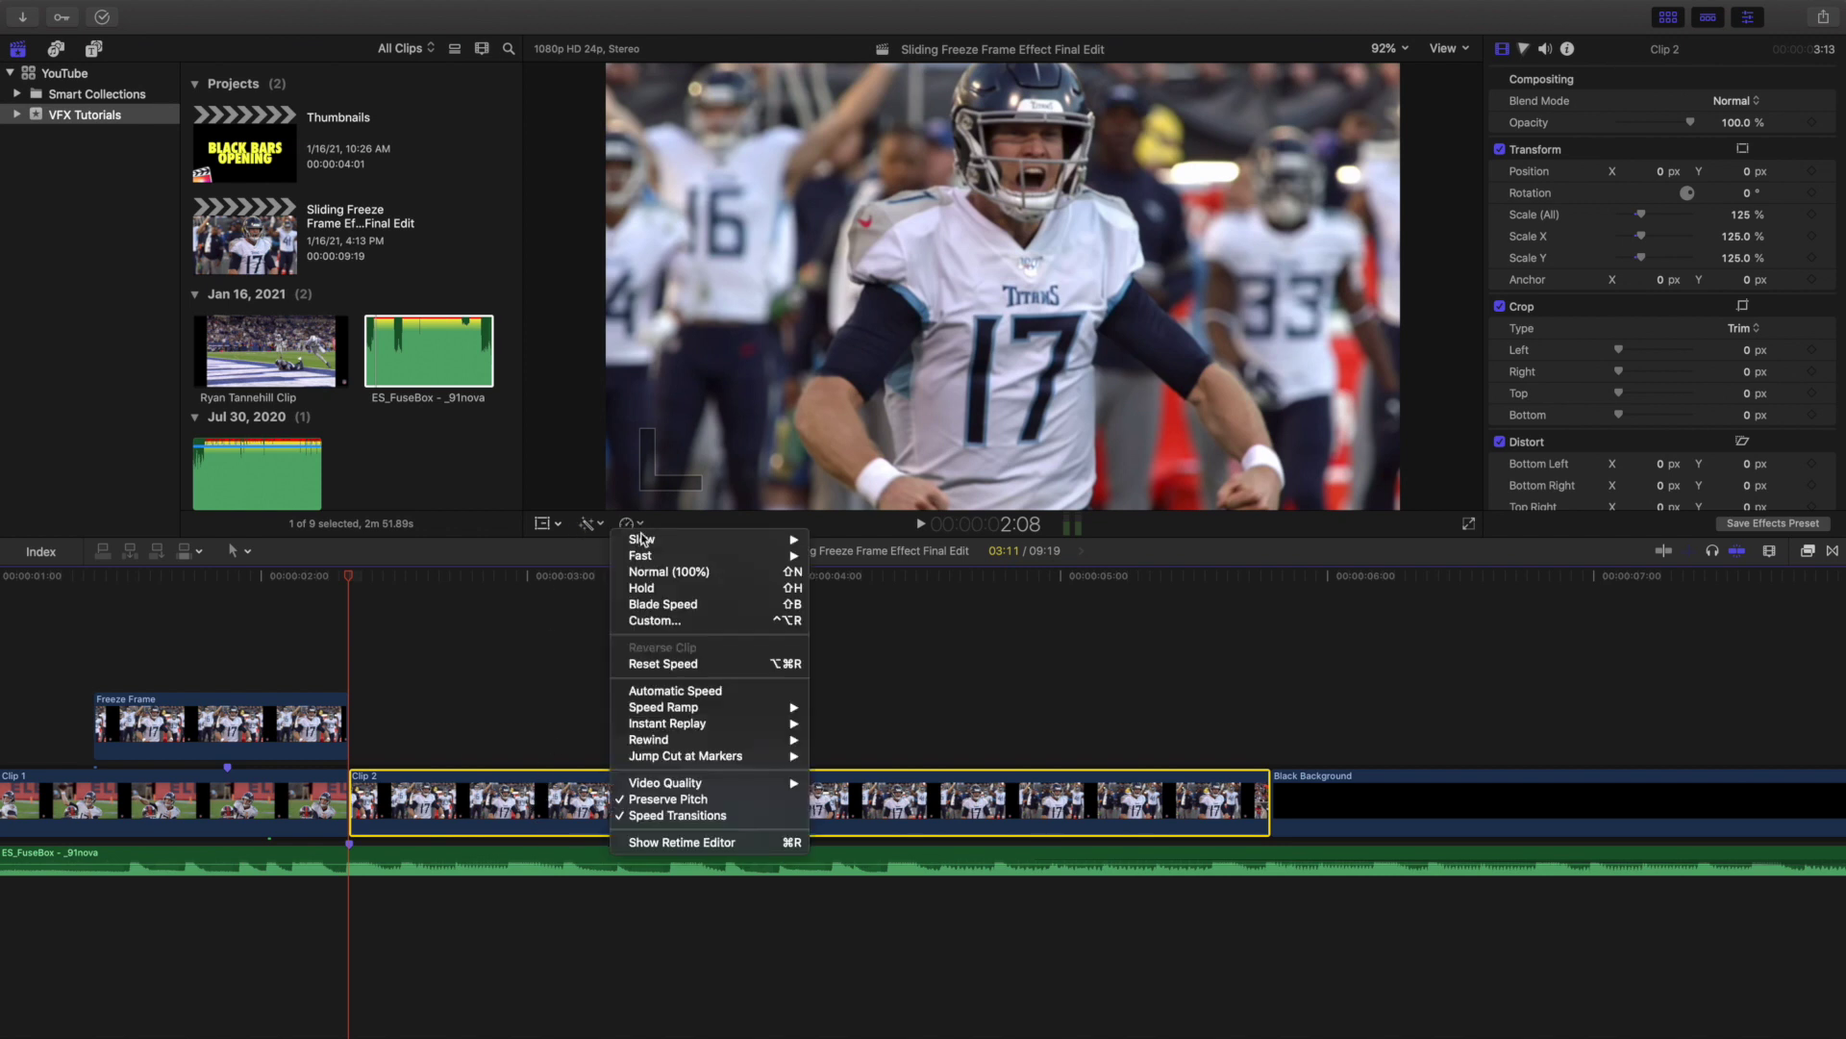
click(650, 587)
- Split Clip 2 at 4:07, at the hold's end, and reset the right piece to normal speed
click(881, 724)
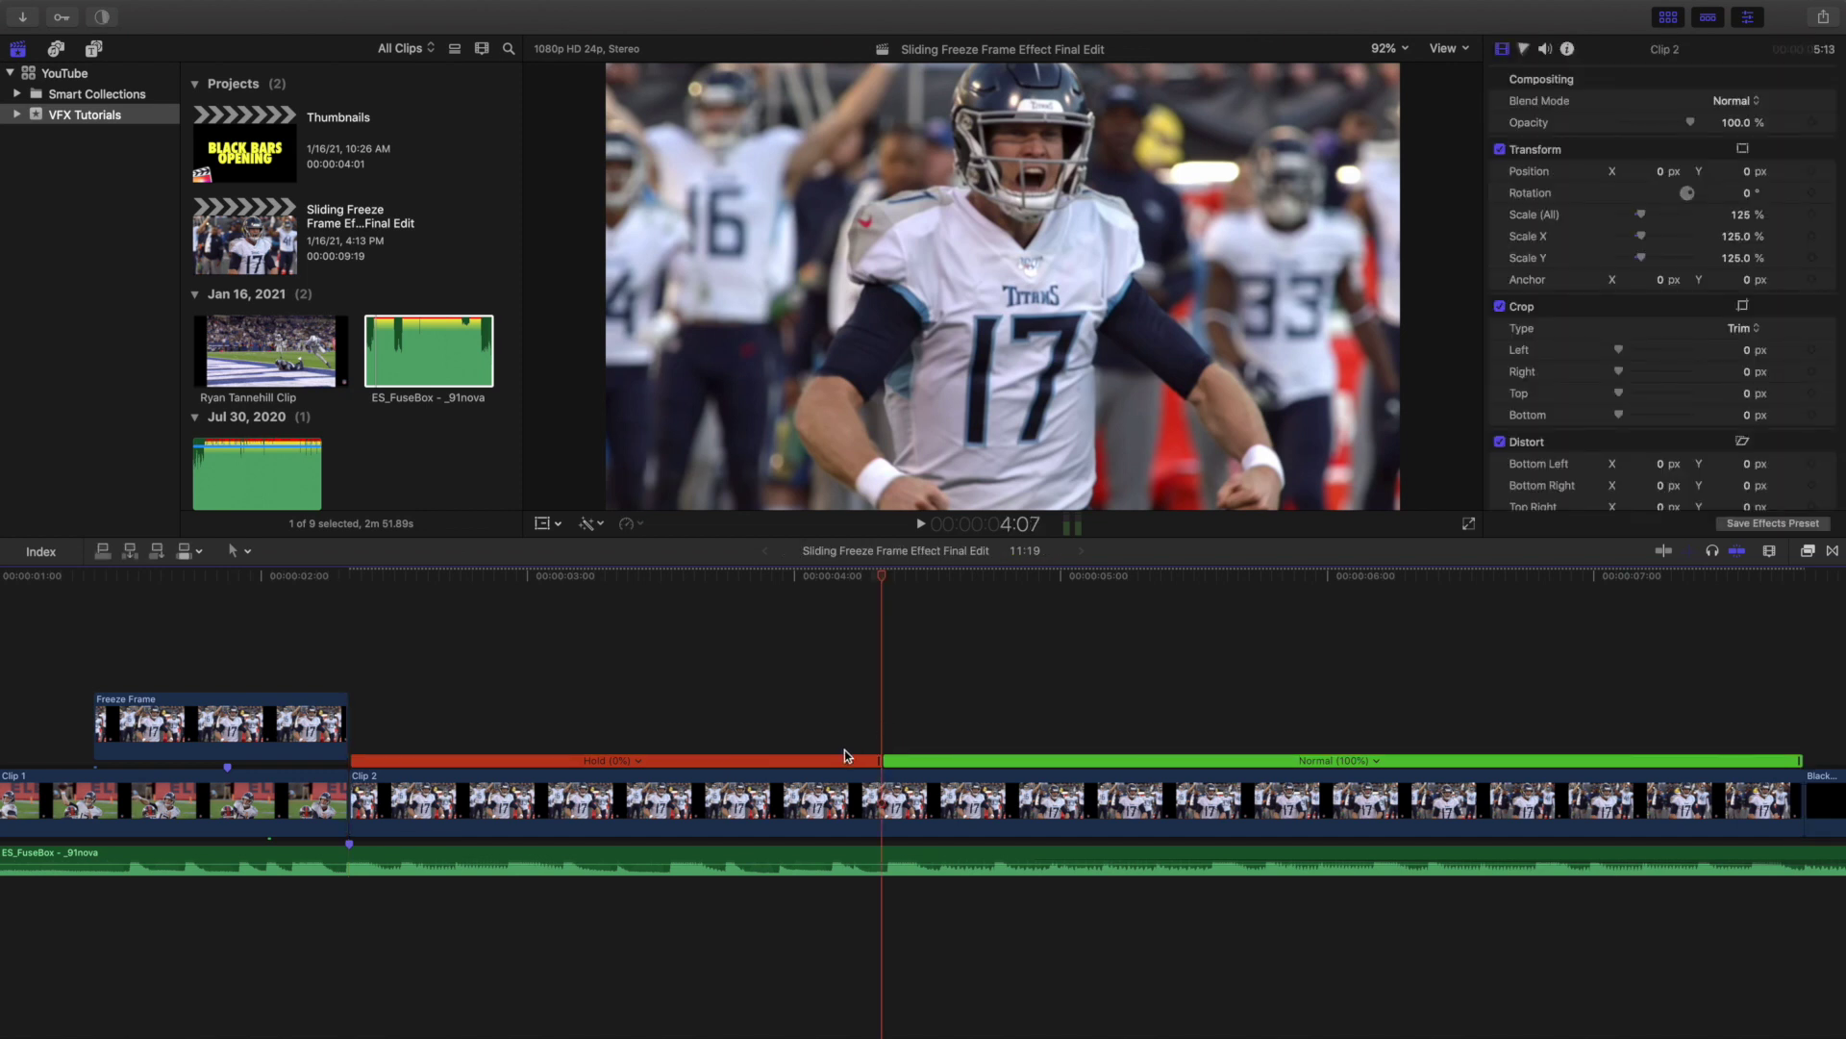
click(881, 790)
key(super+b)
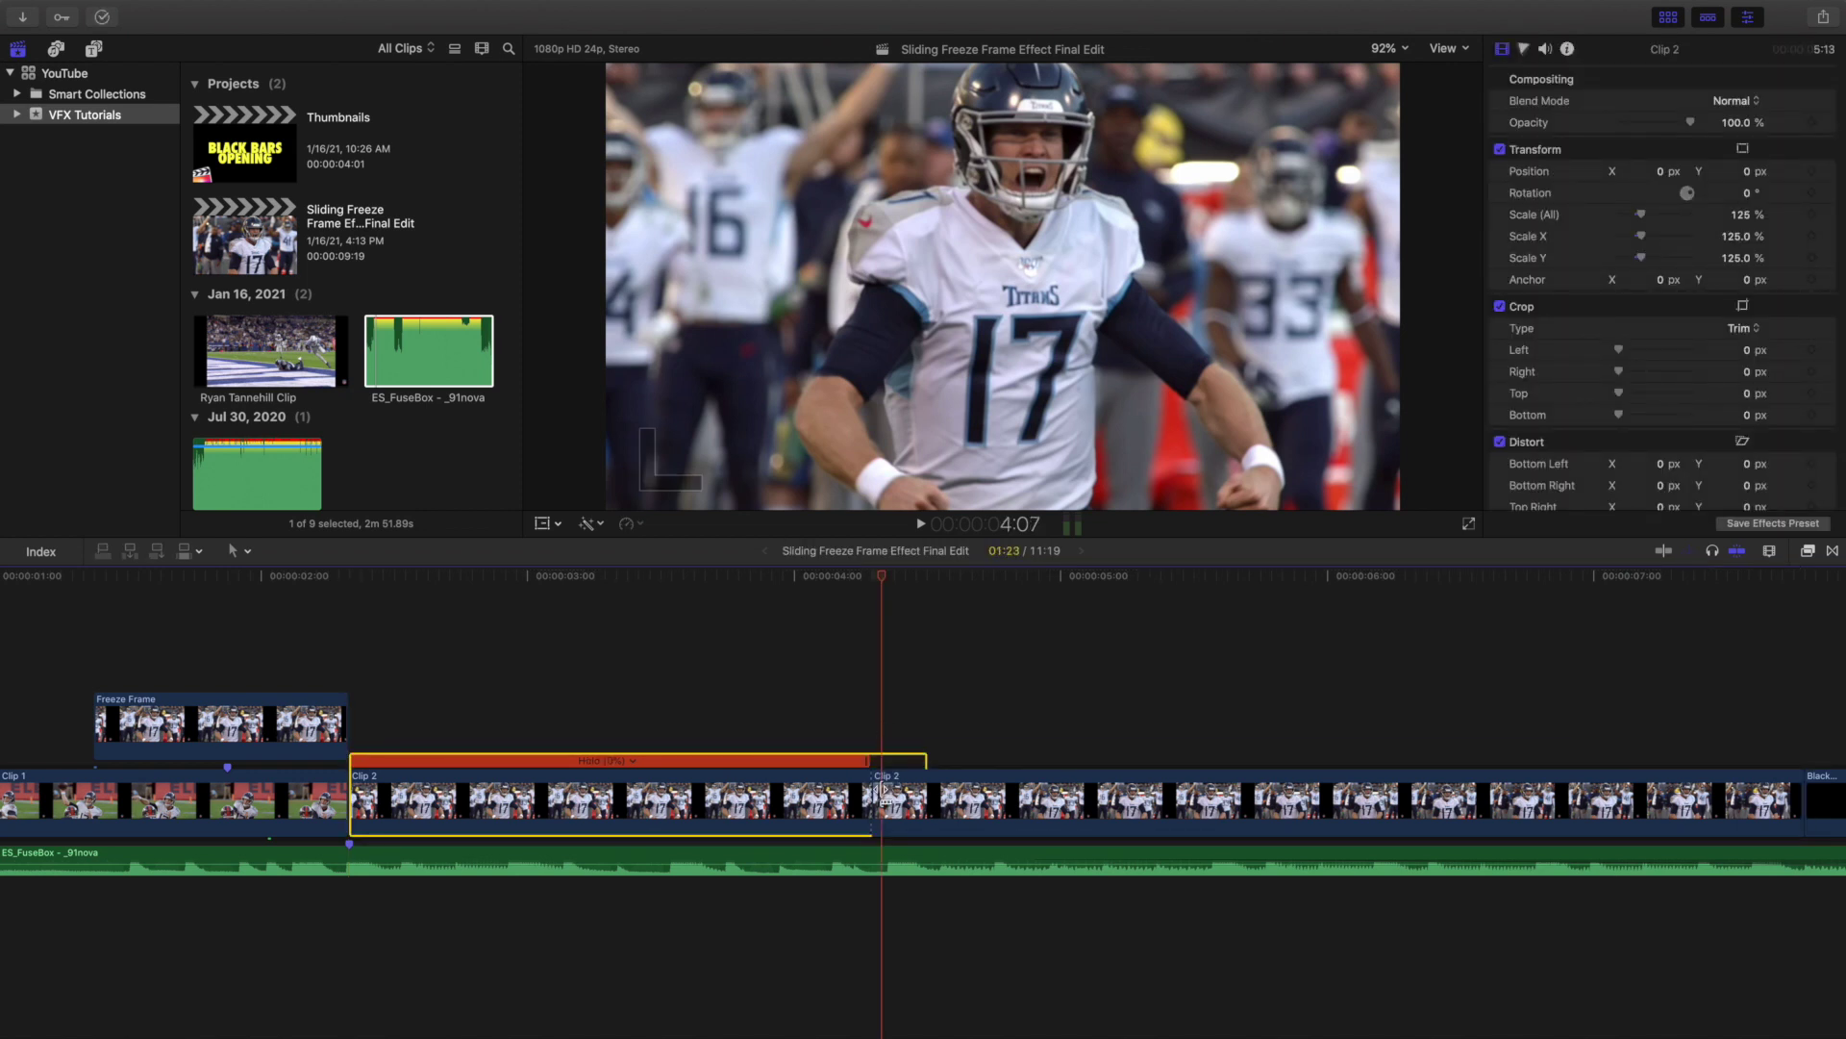
click(906, 794)
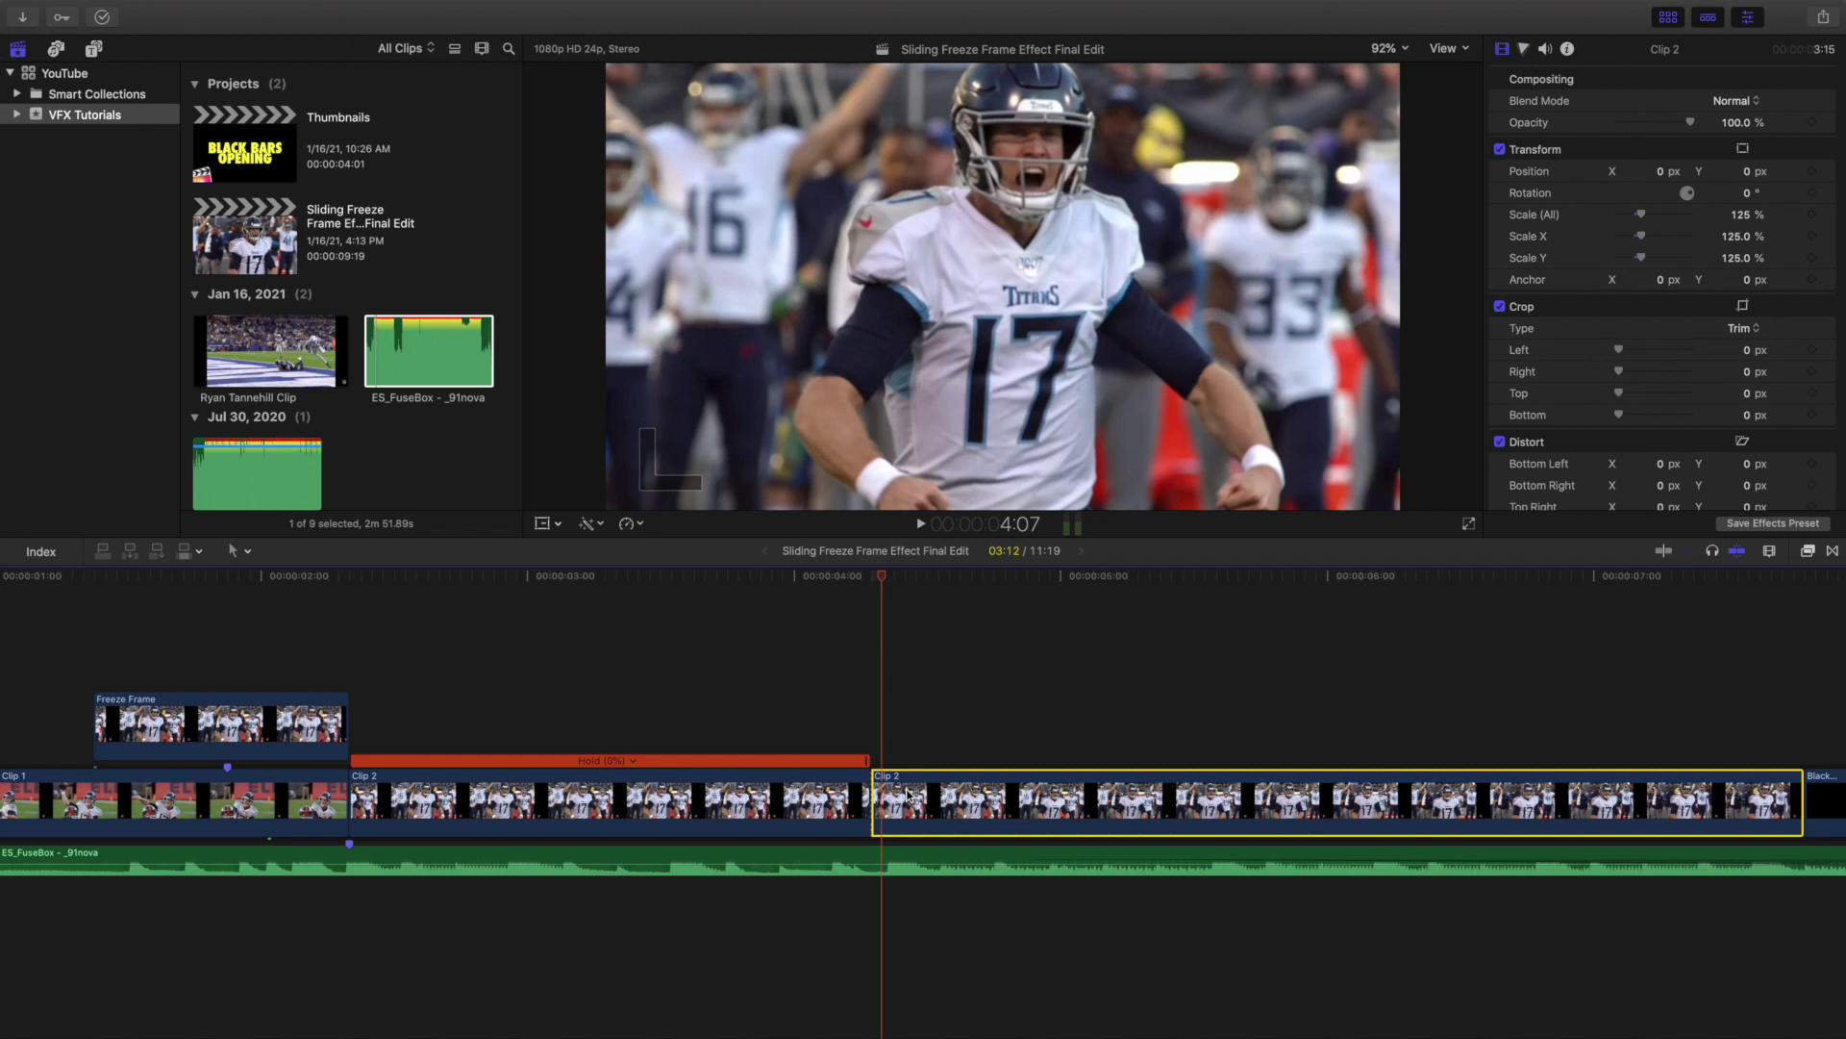
key(super+r)
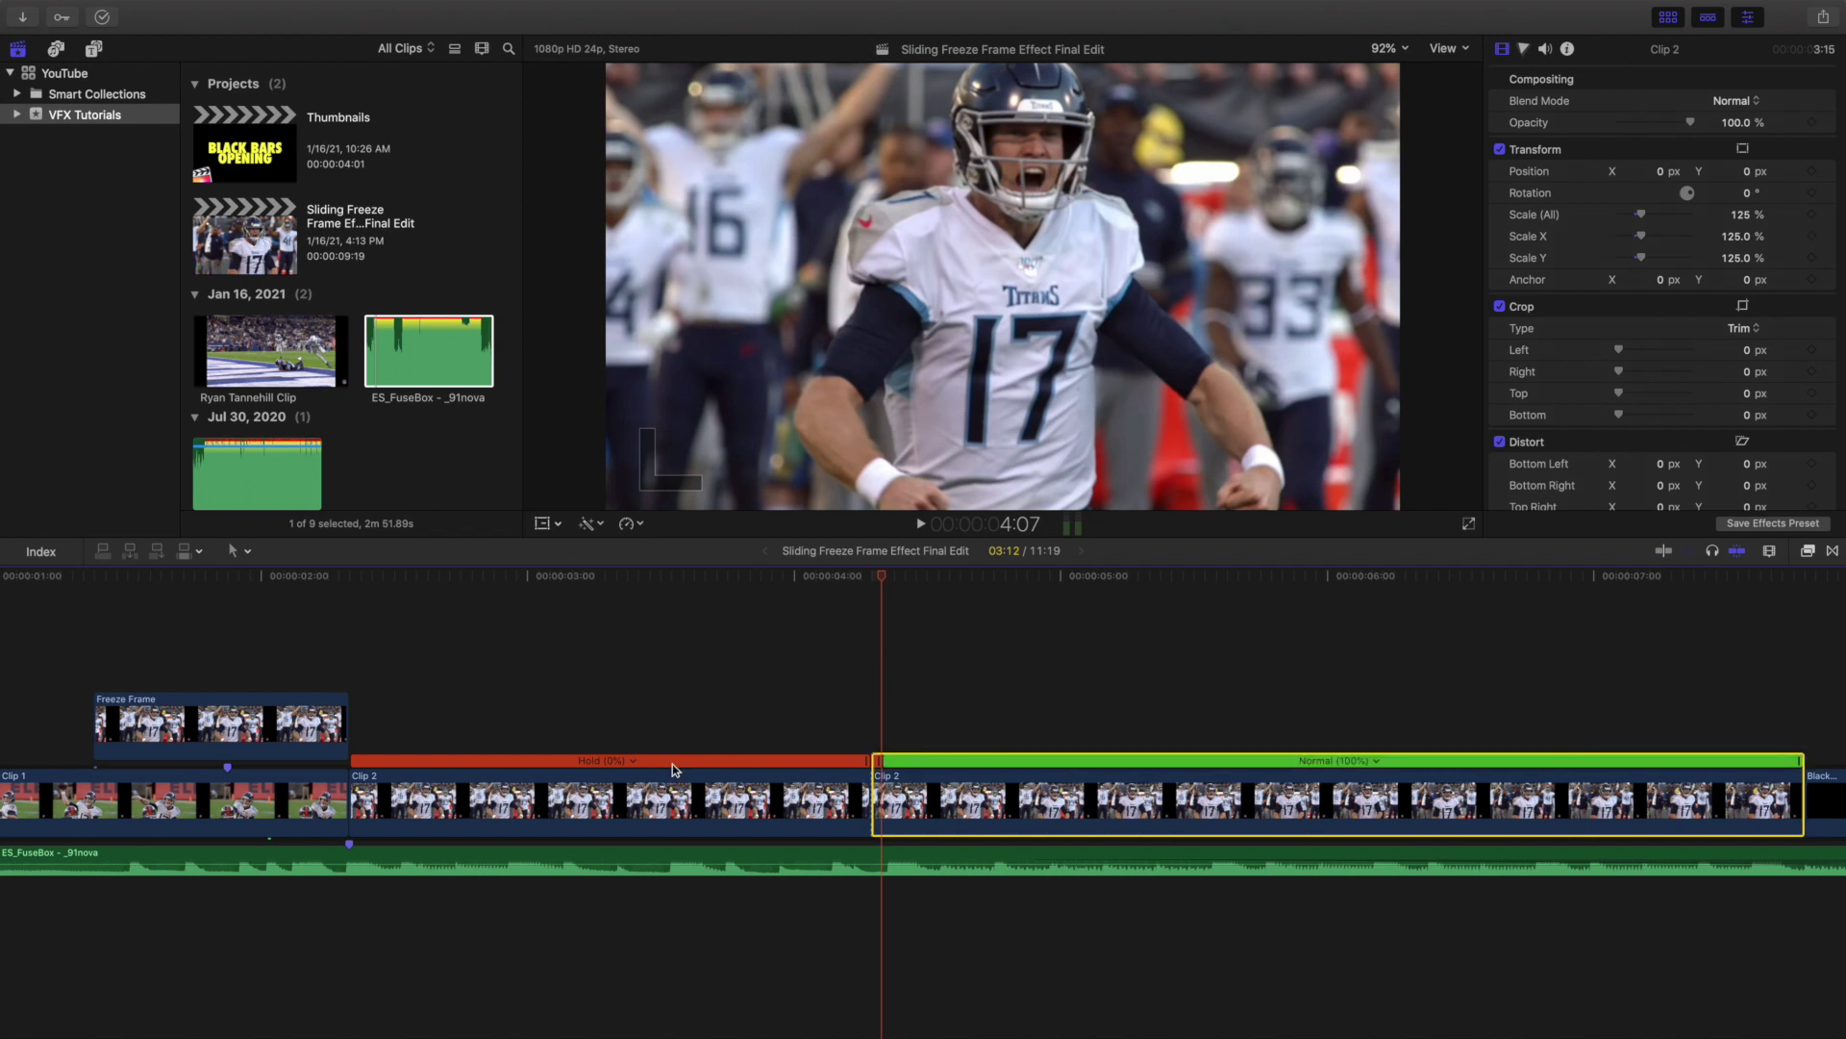
- Try a hold on the Freeze Frame clip, undo it, and delete Clip 2's hold segment
click(283, 733)
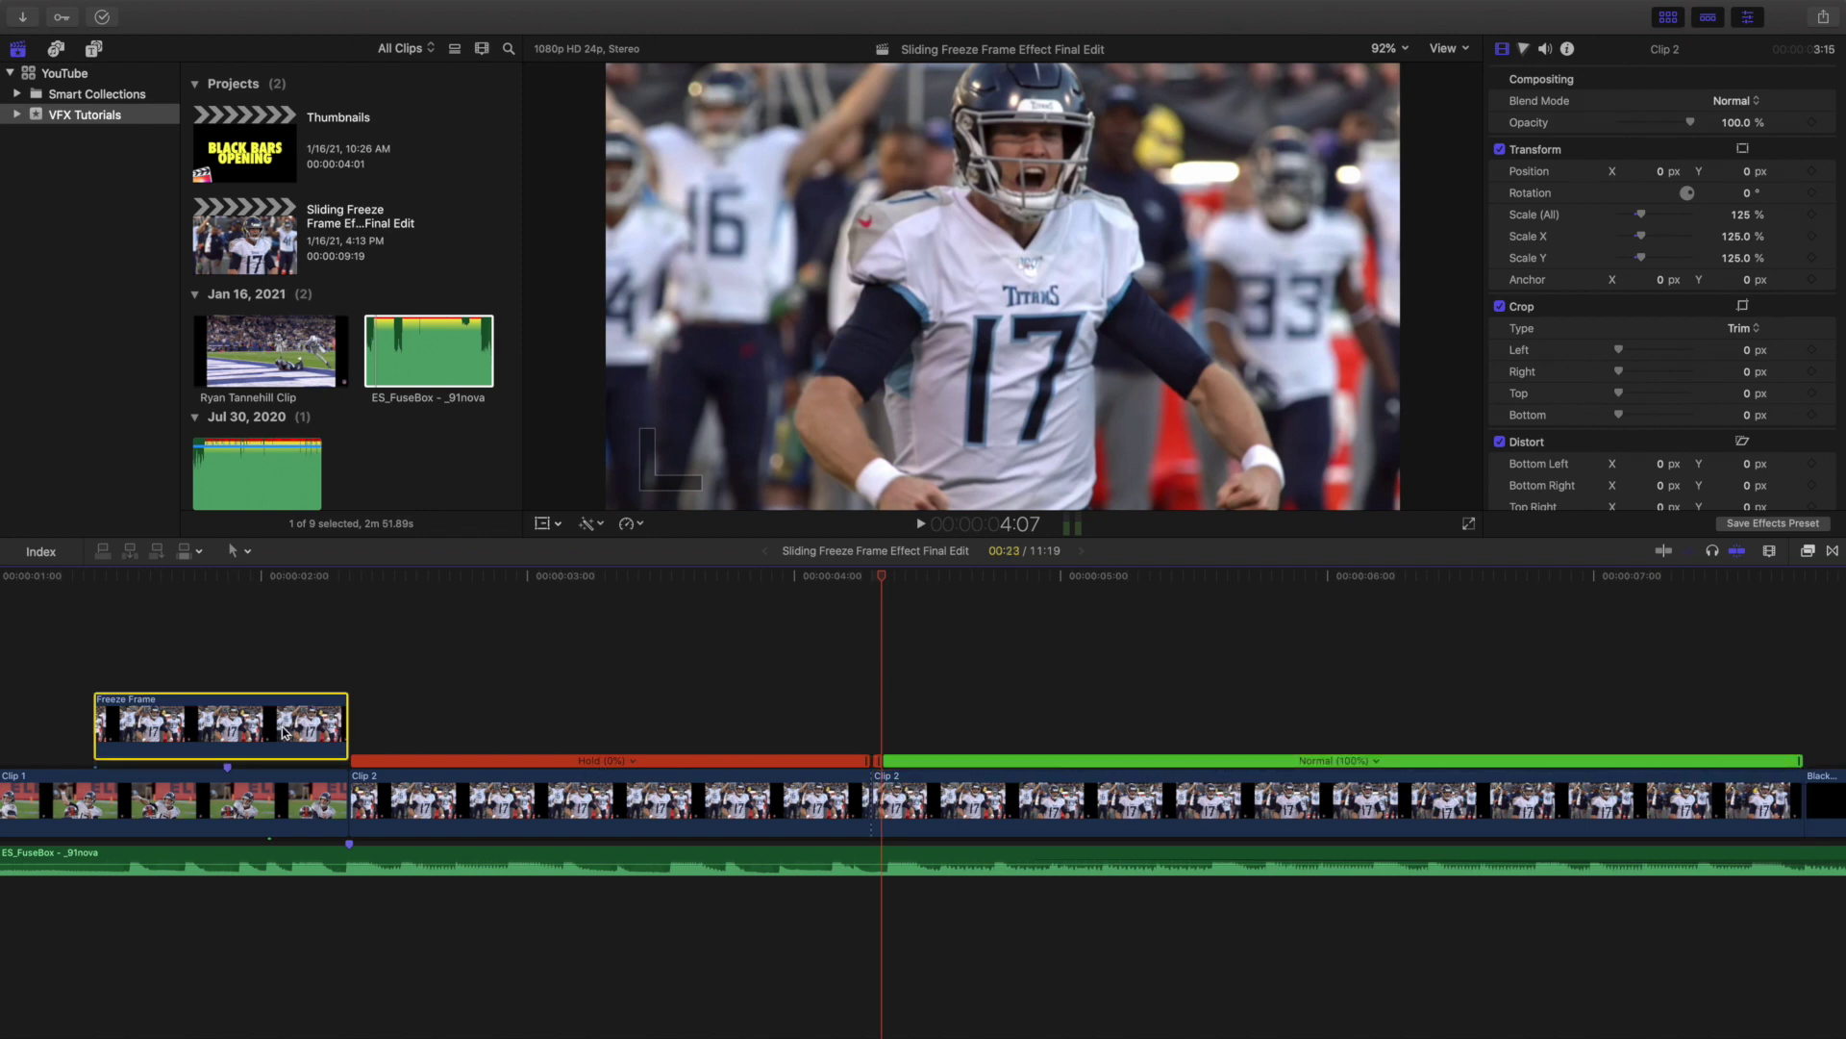
key(super+r)
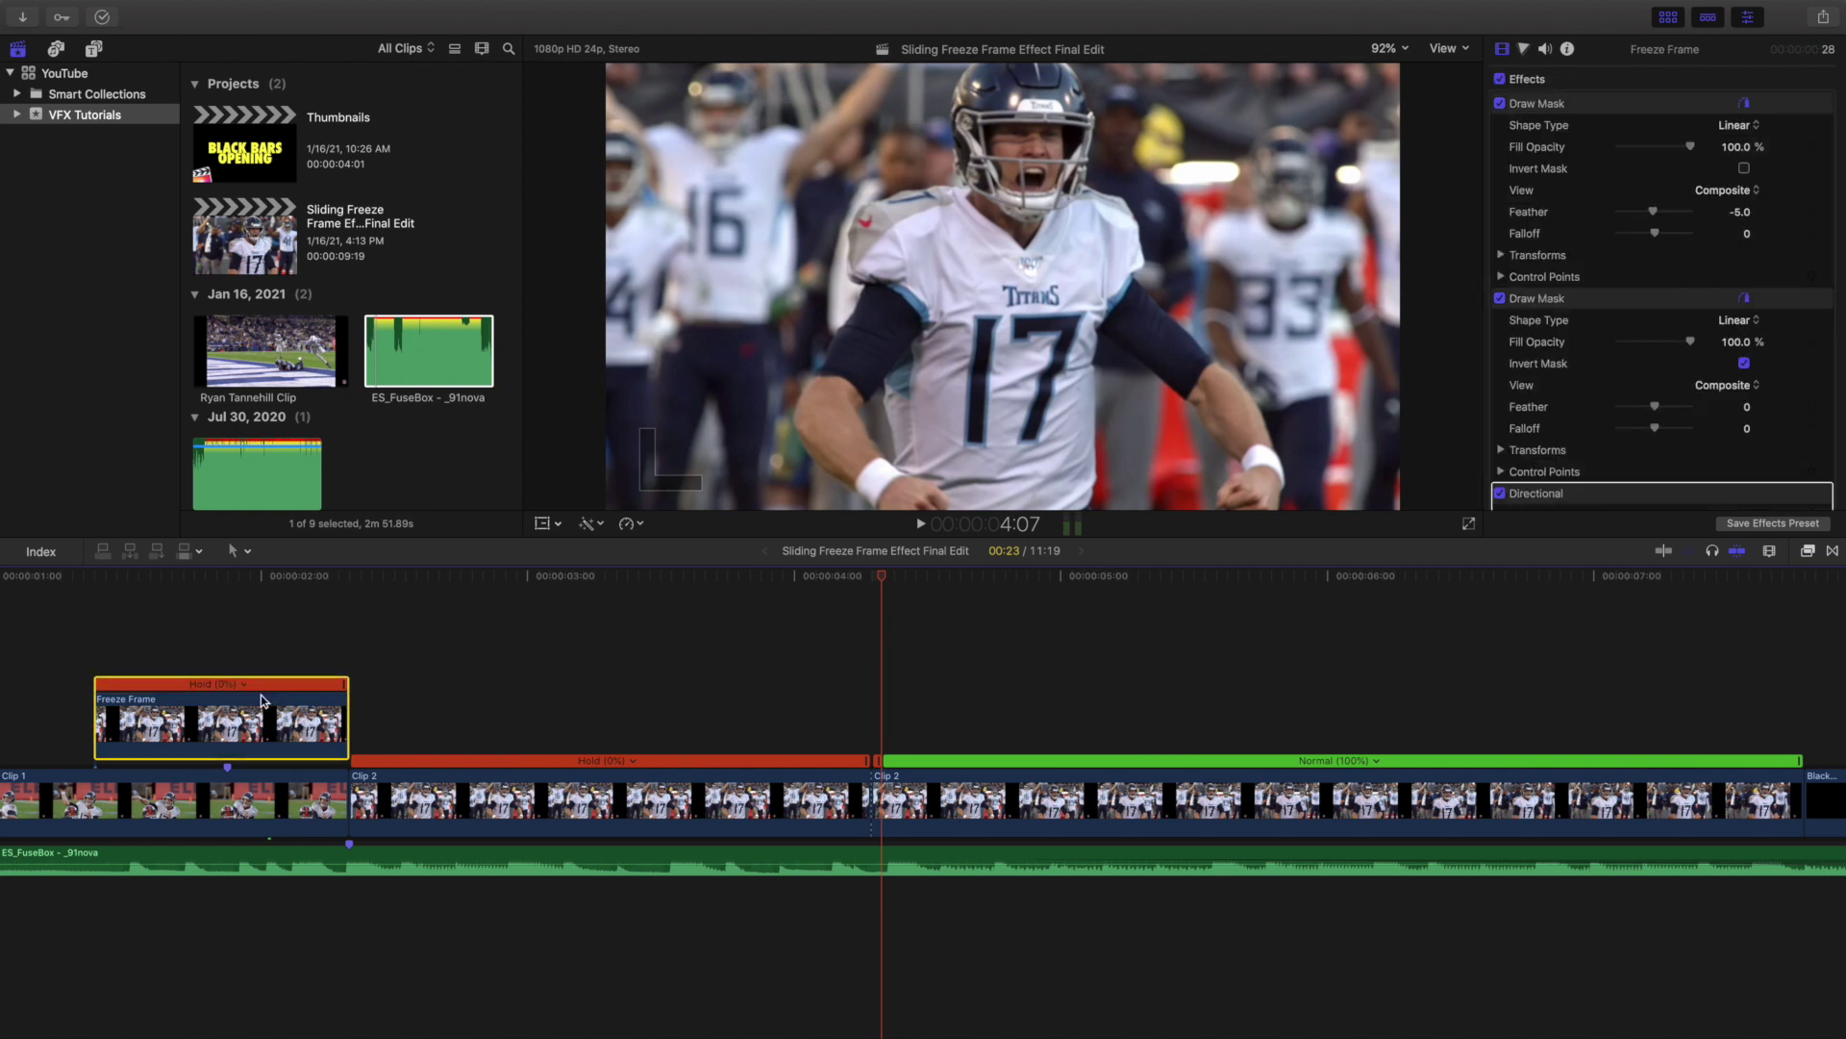
key(super+r)
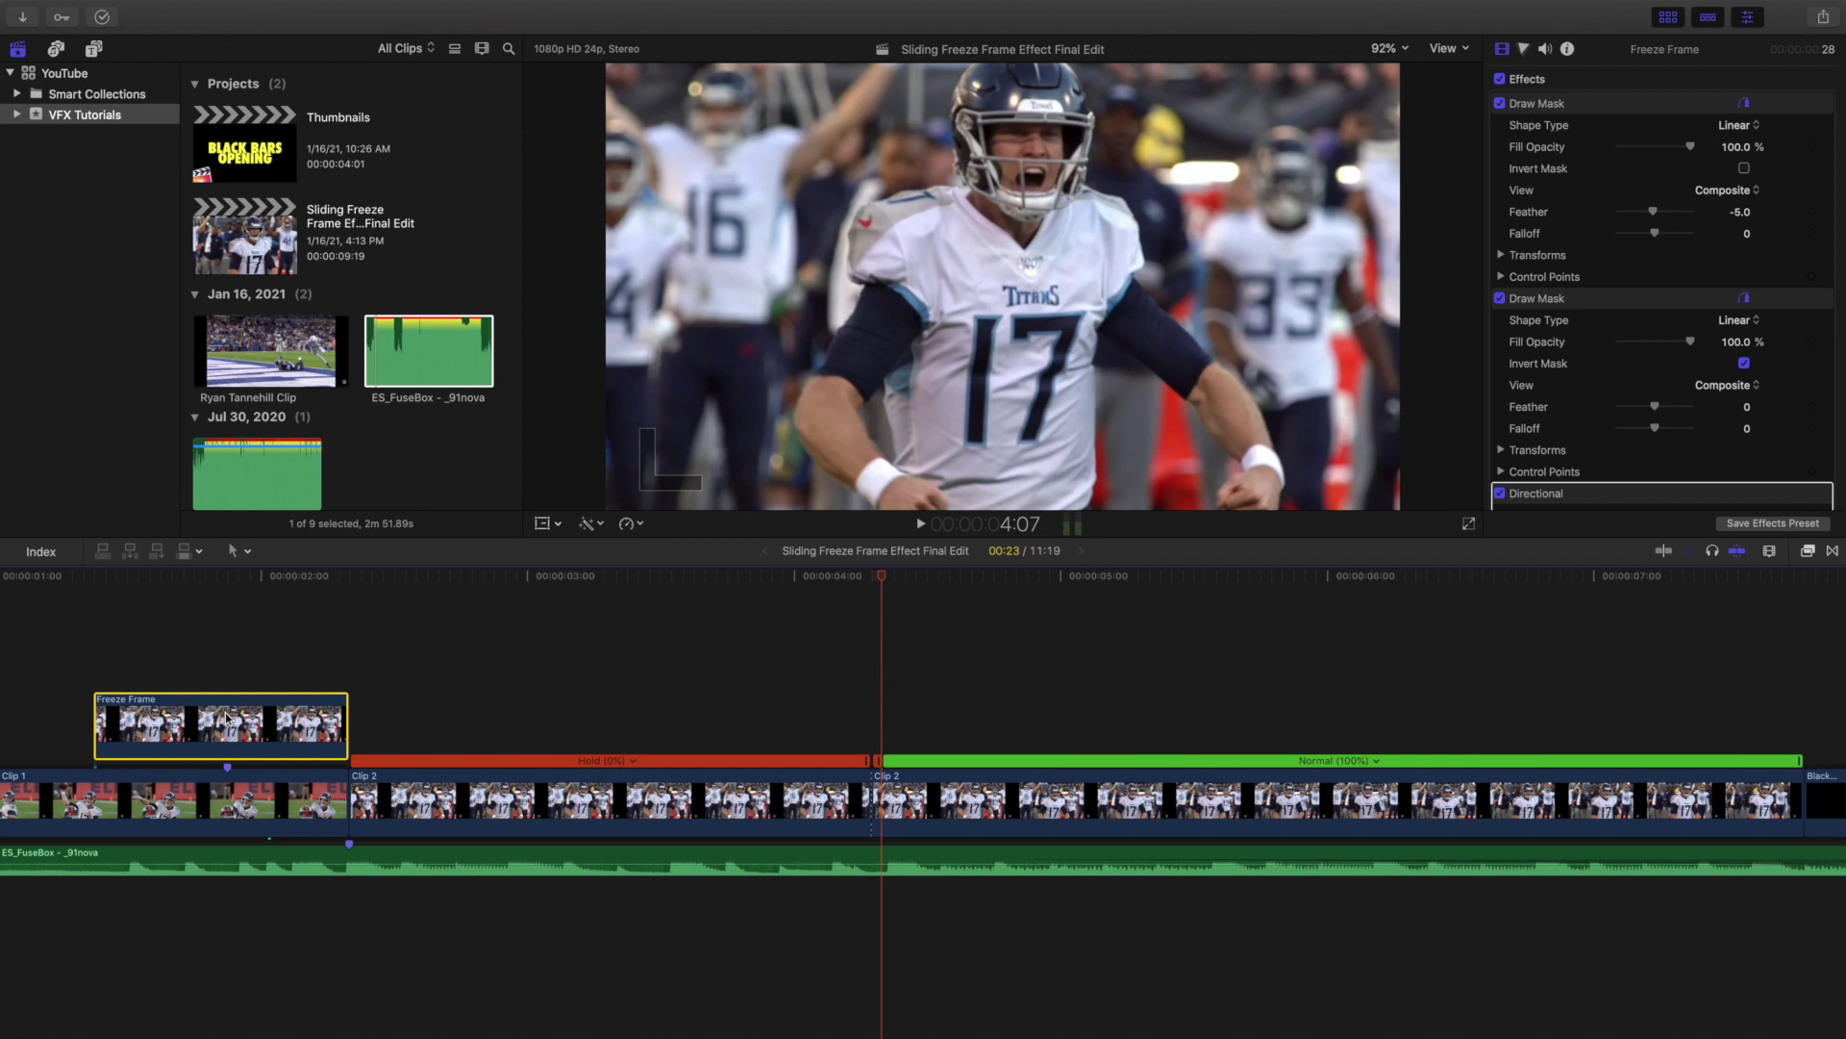
click(870, 765)
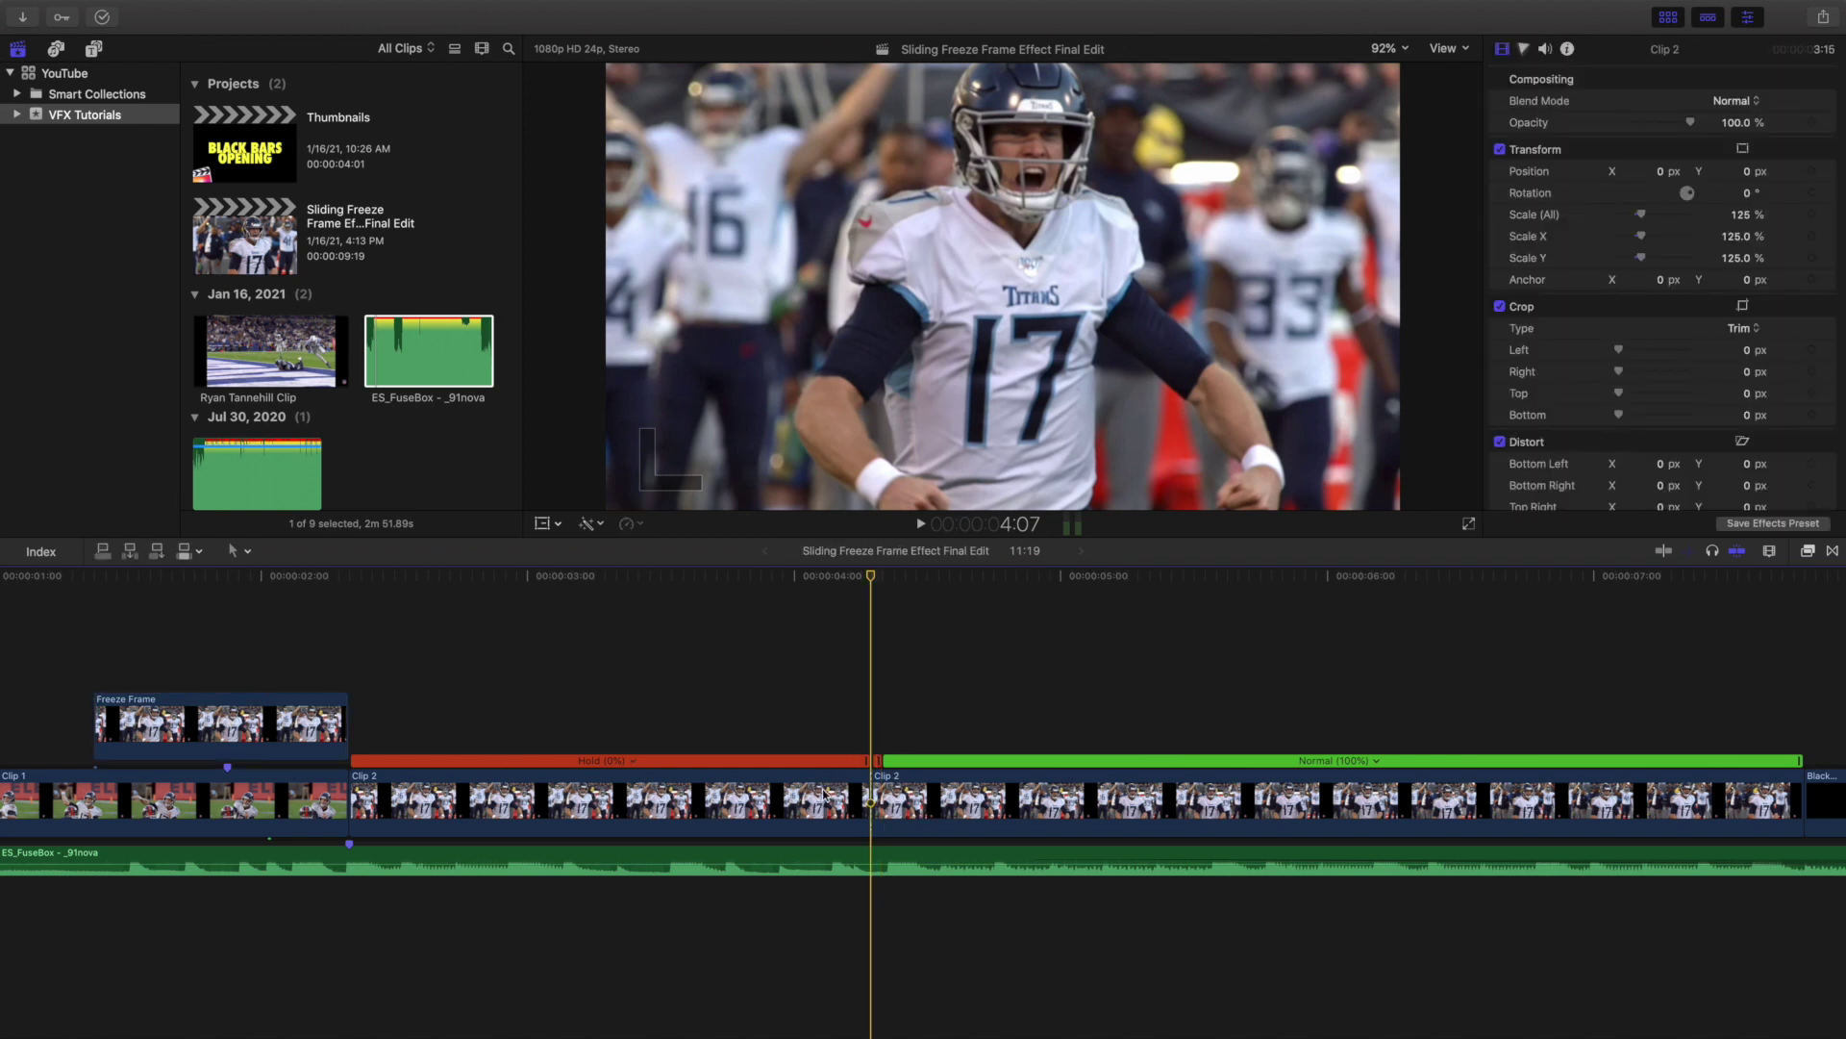
click(722, 799)
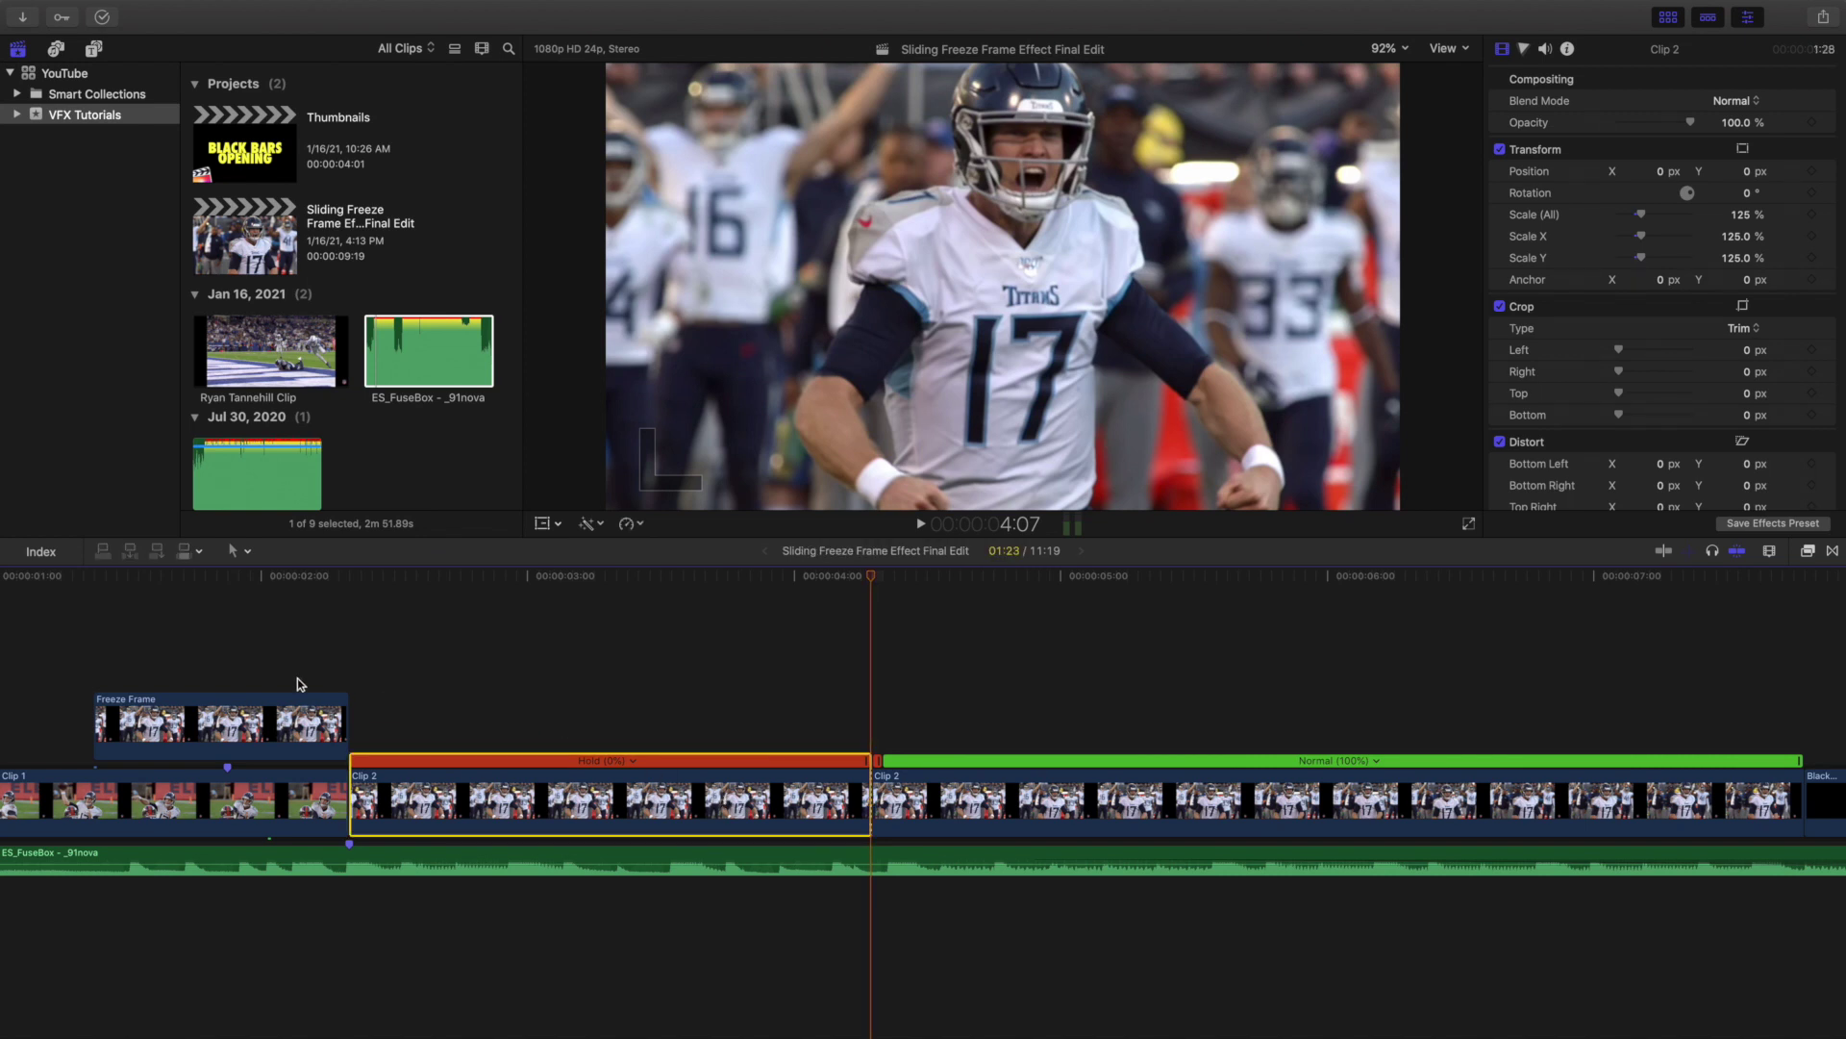
key(Delete)
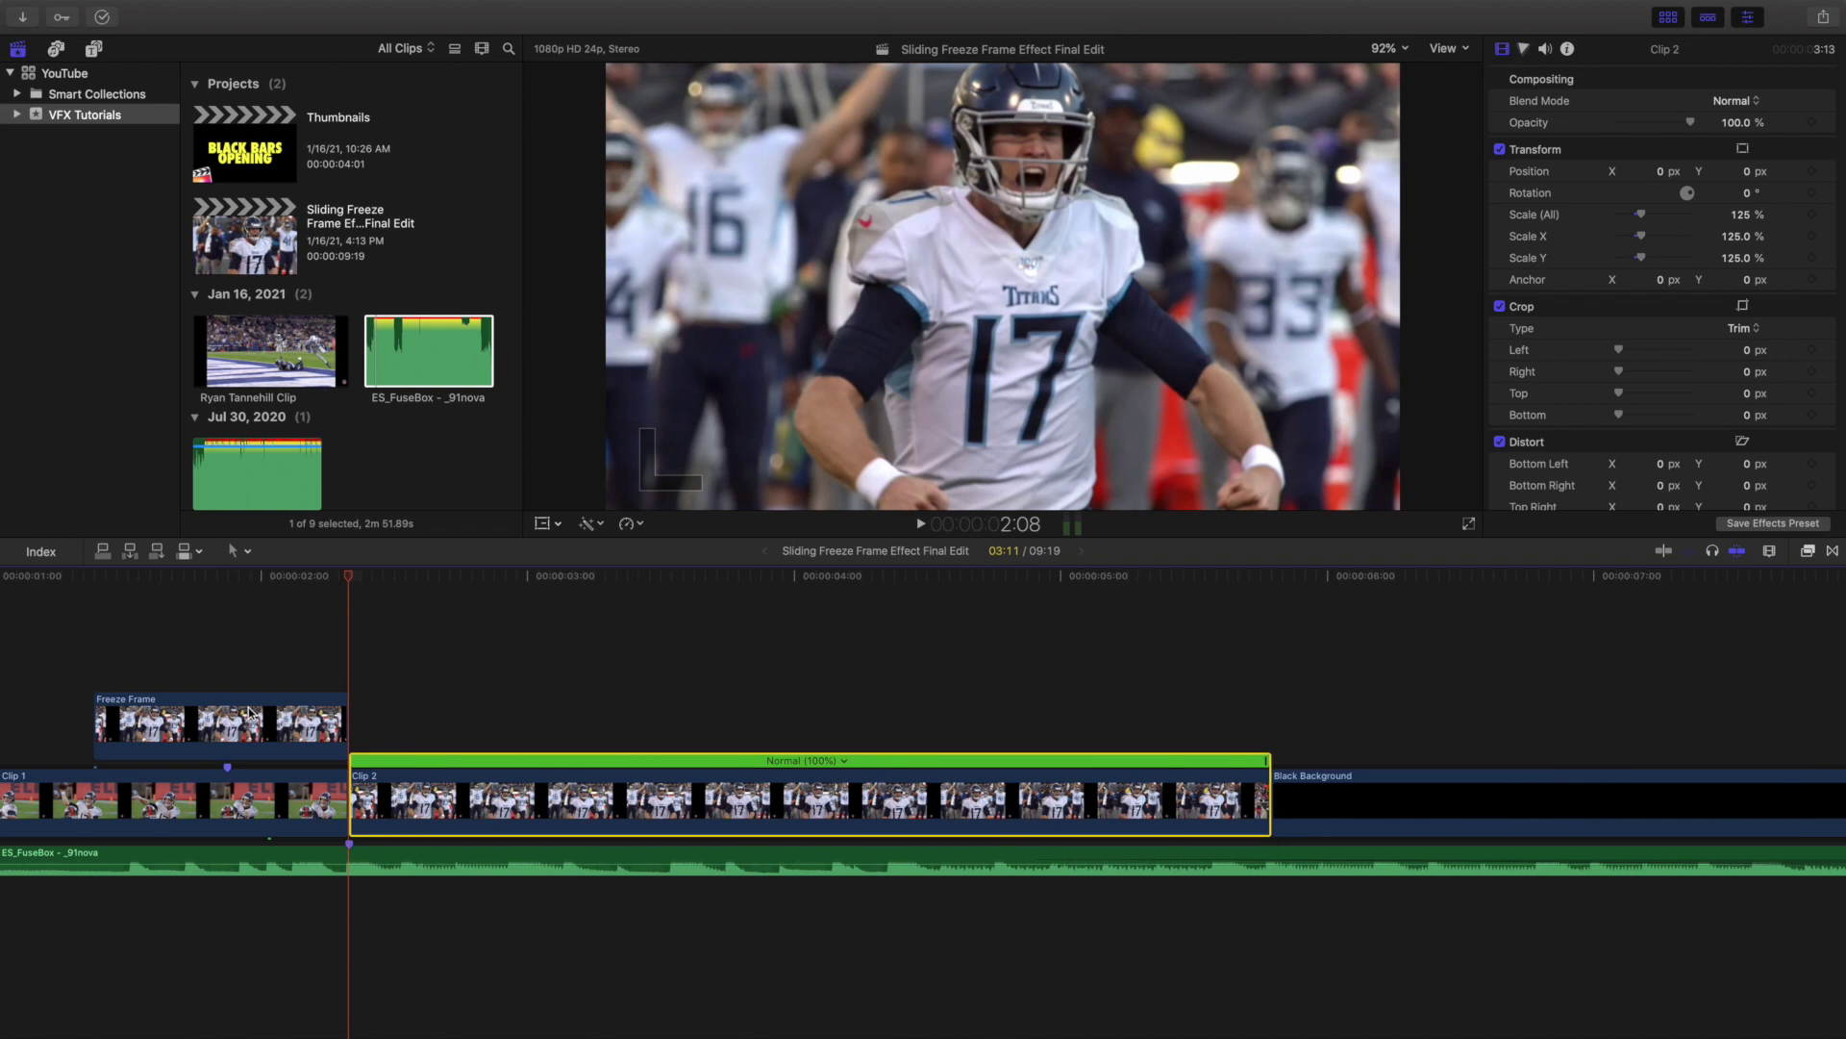
- Hide the speed bars, scroll to the timeline start, and select the Freeze Frame clip
key(super+r)
scroll(242, 732, left, 2)
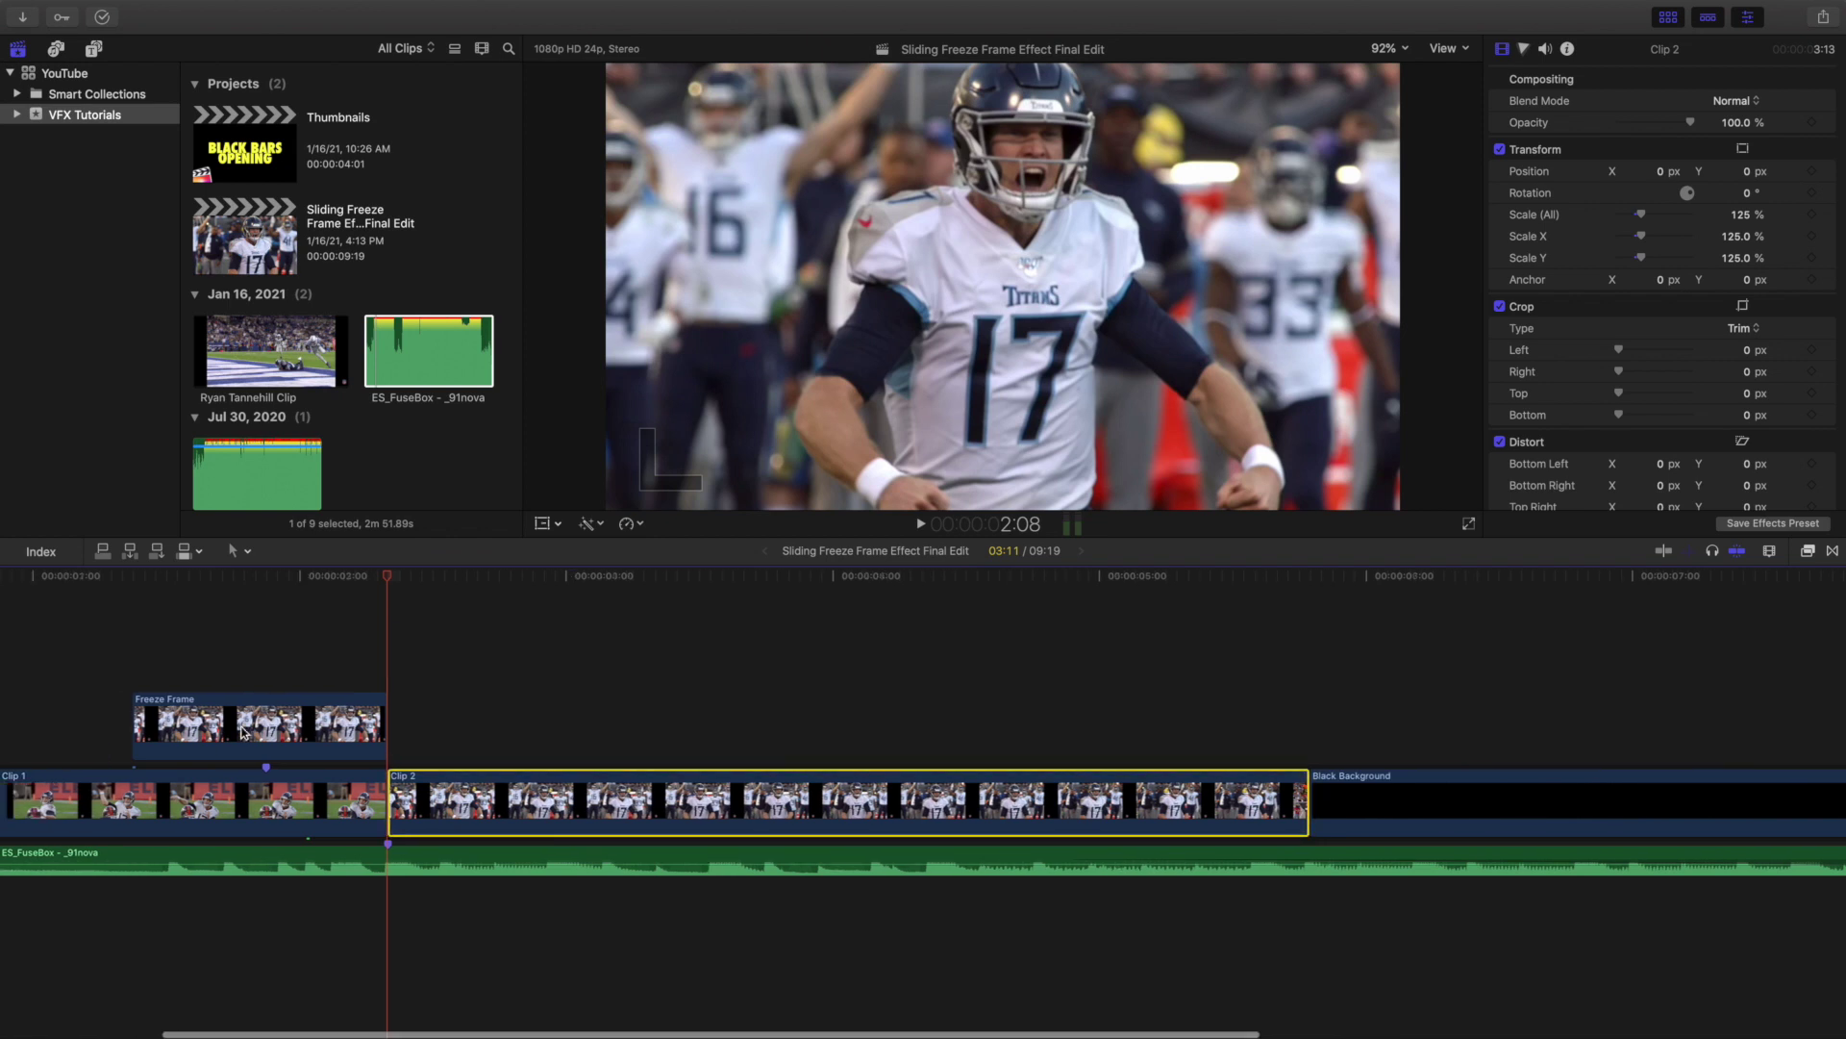
scroll(243, 733, left, 5)
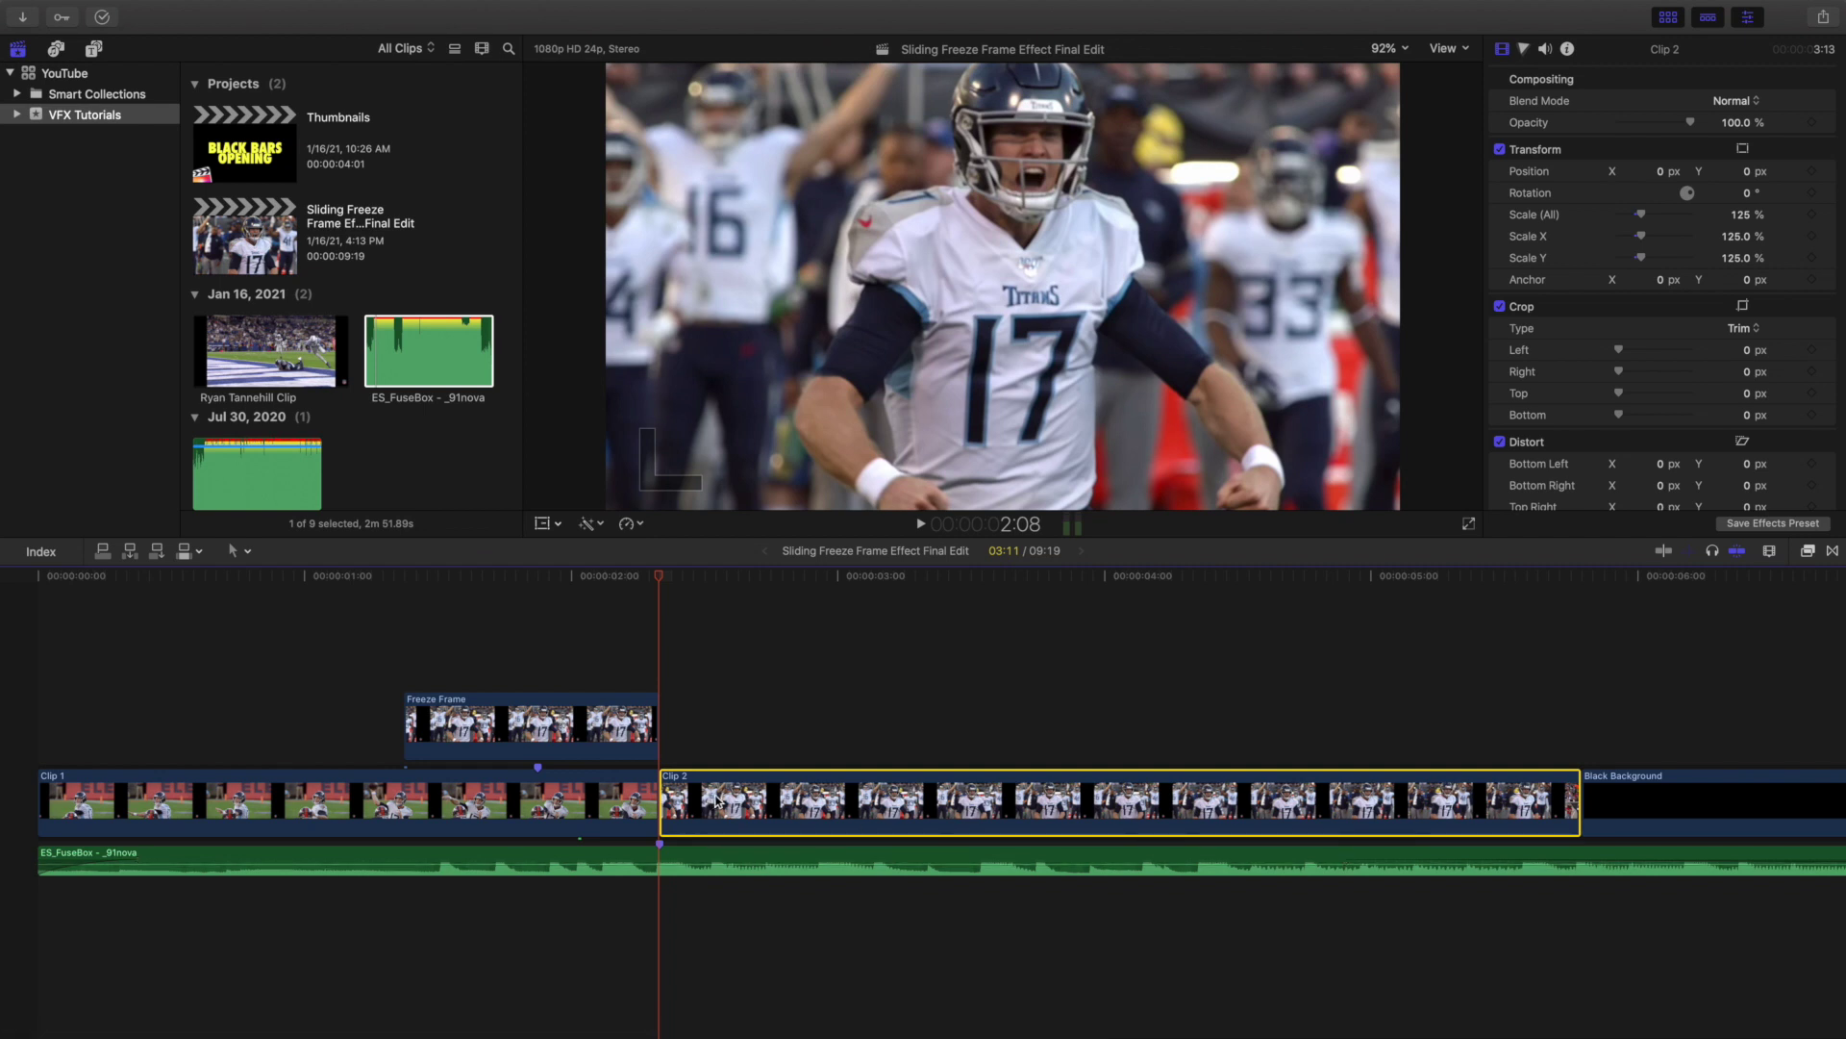
click(542, 741)
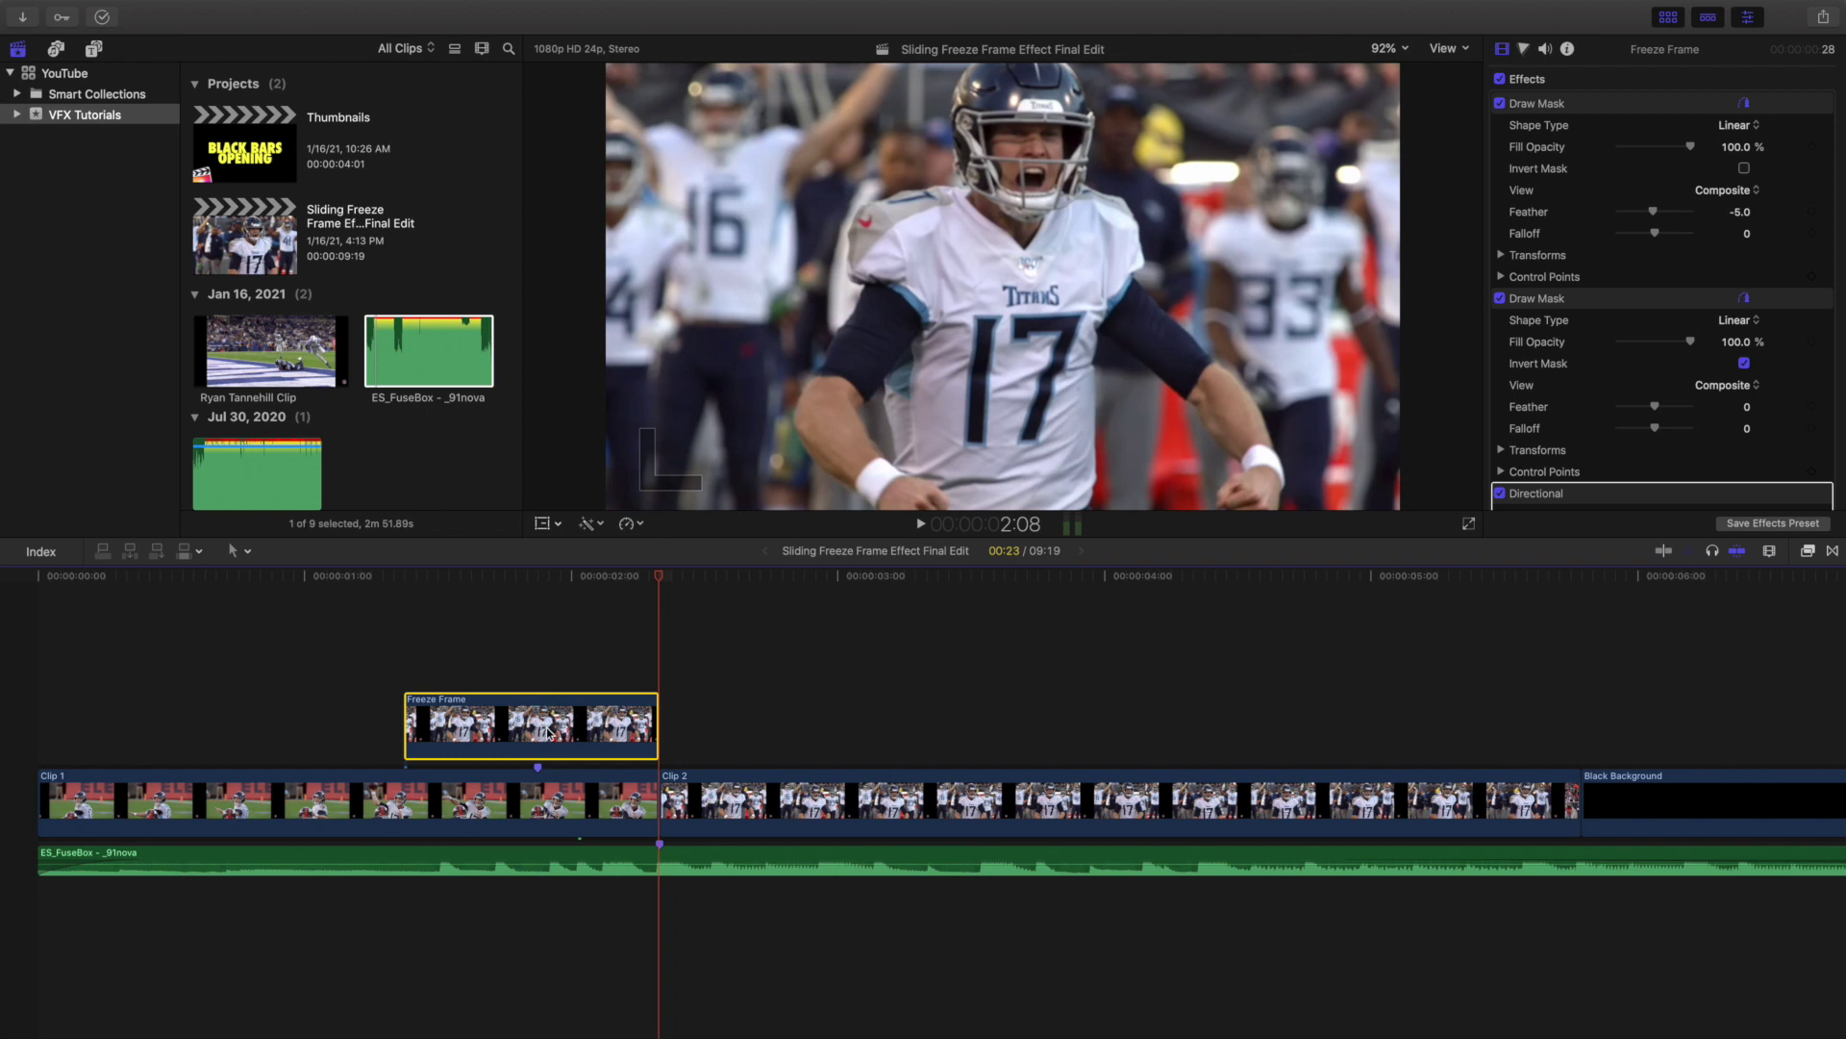
- Select the Freeze Frame at 2:03 and compare the player-17 mask and the inverted arm-patch mask
click(542, 662)
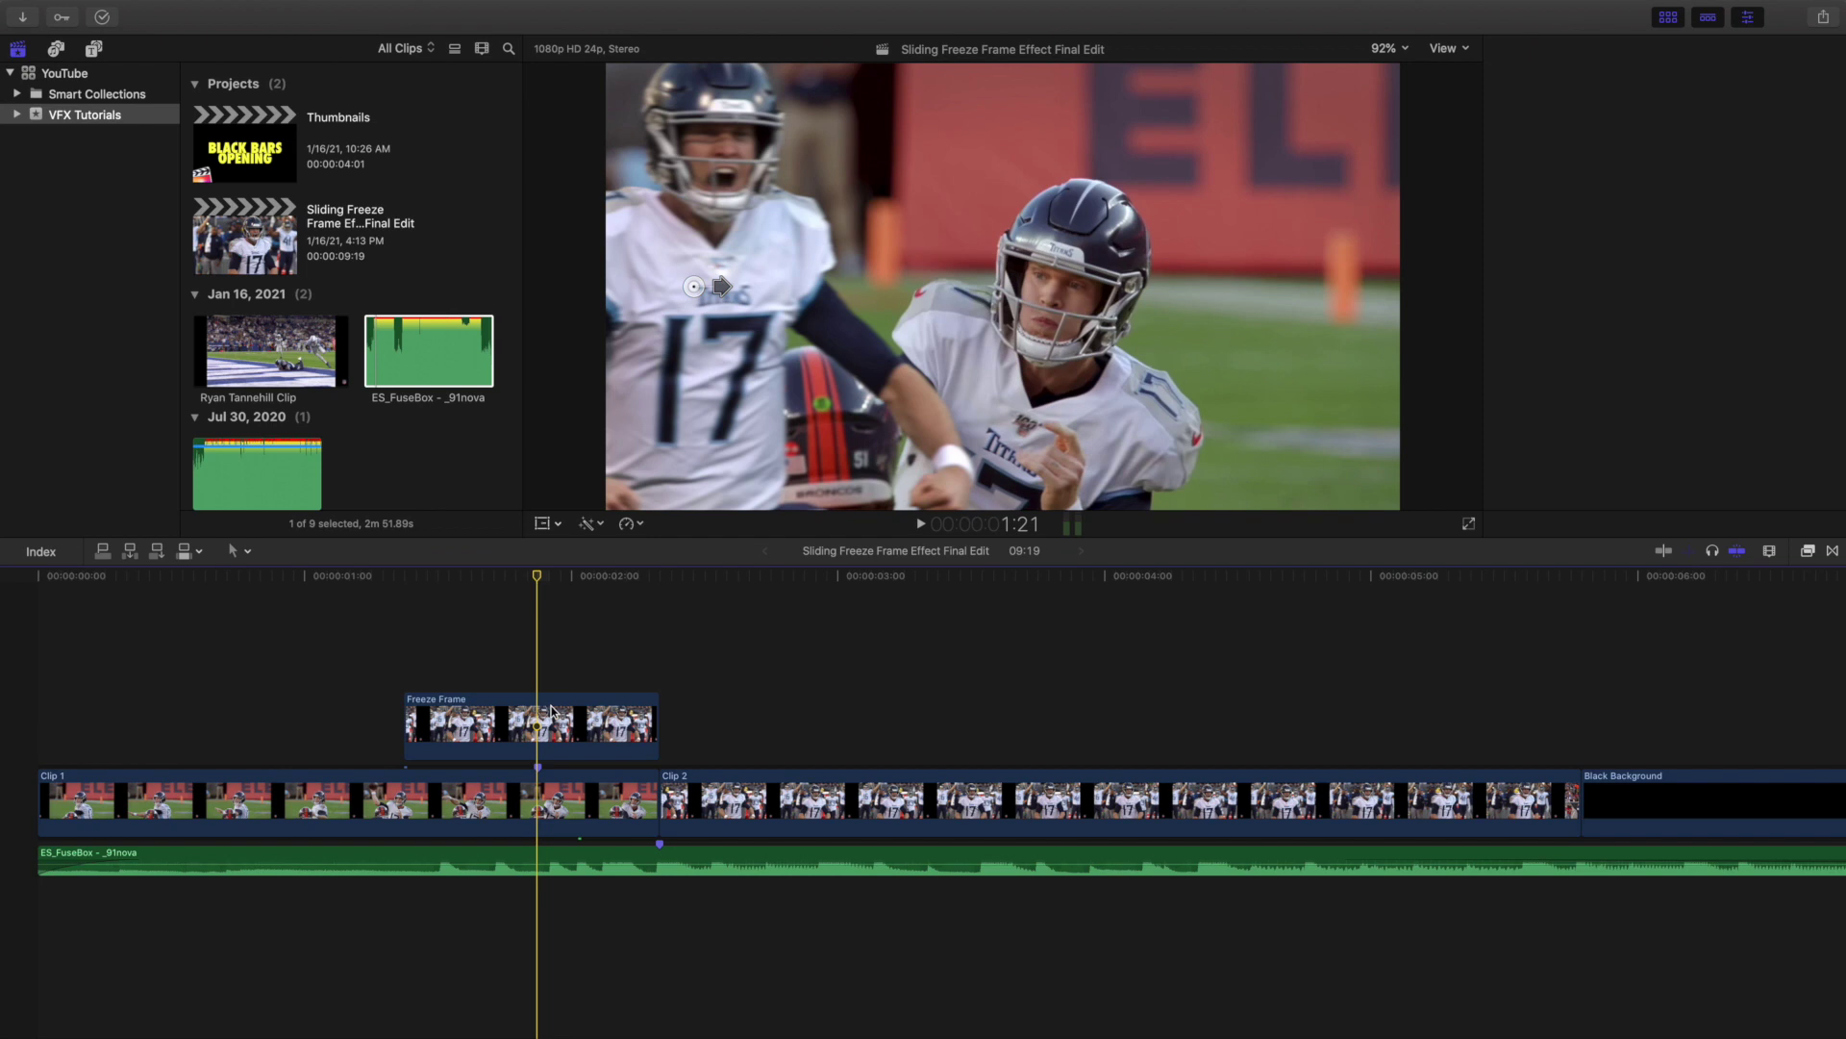
click(609, 679)
click(605, 718)
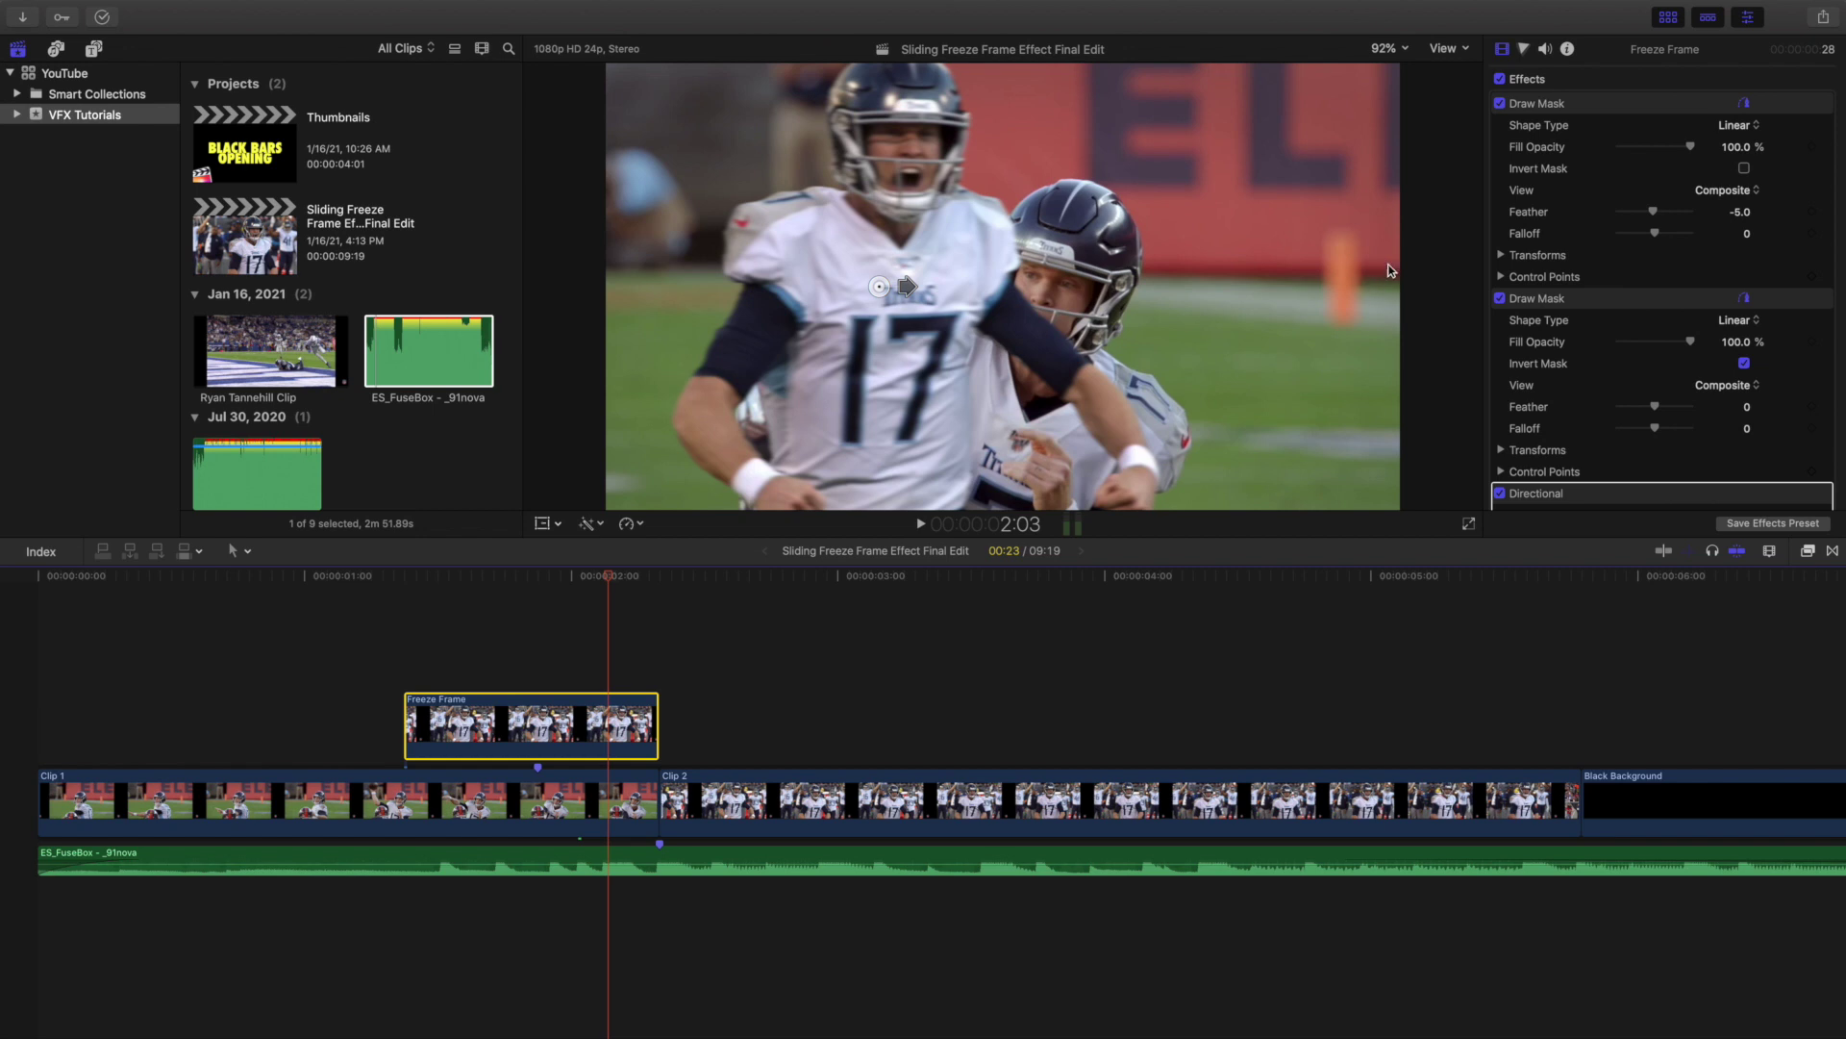
click(1635, 102)
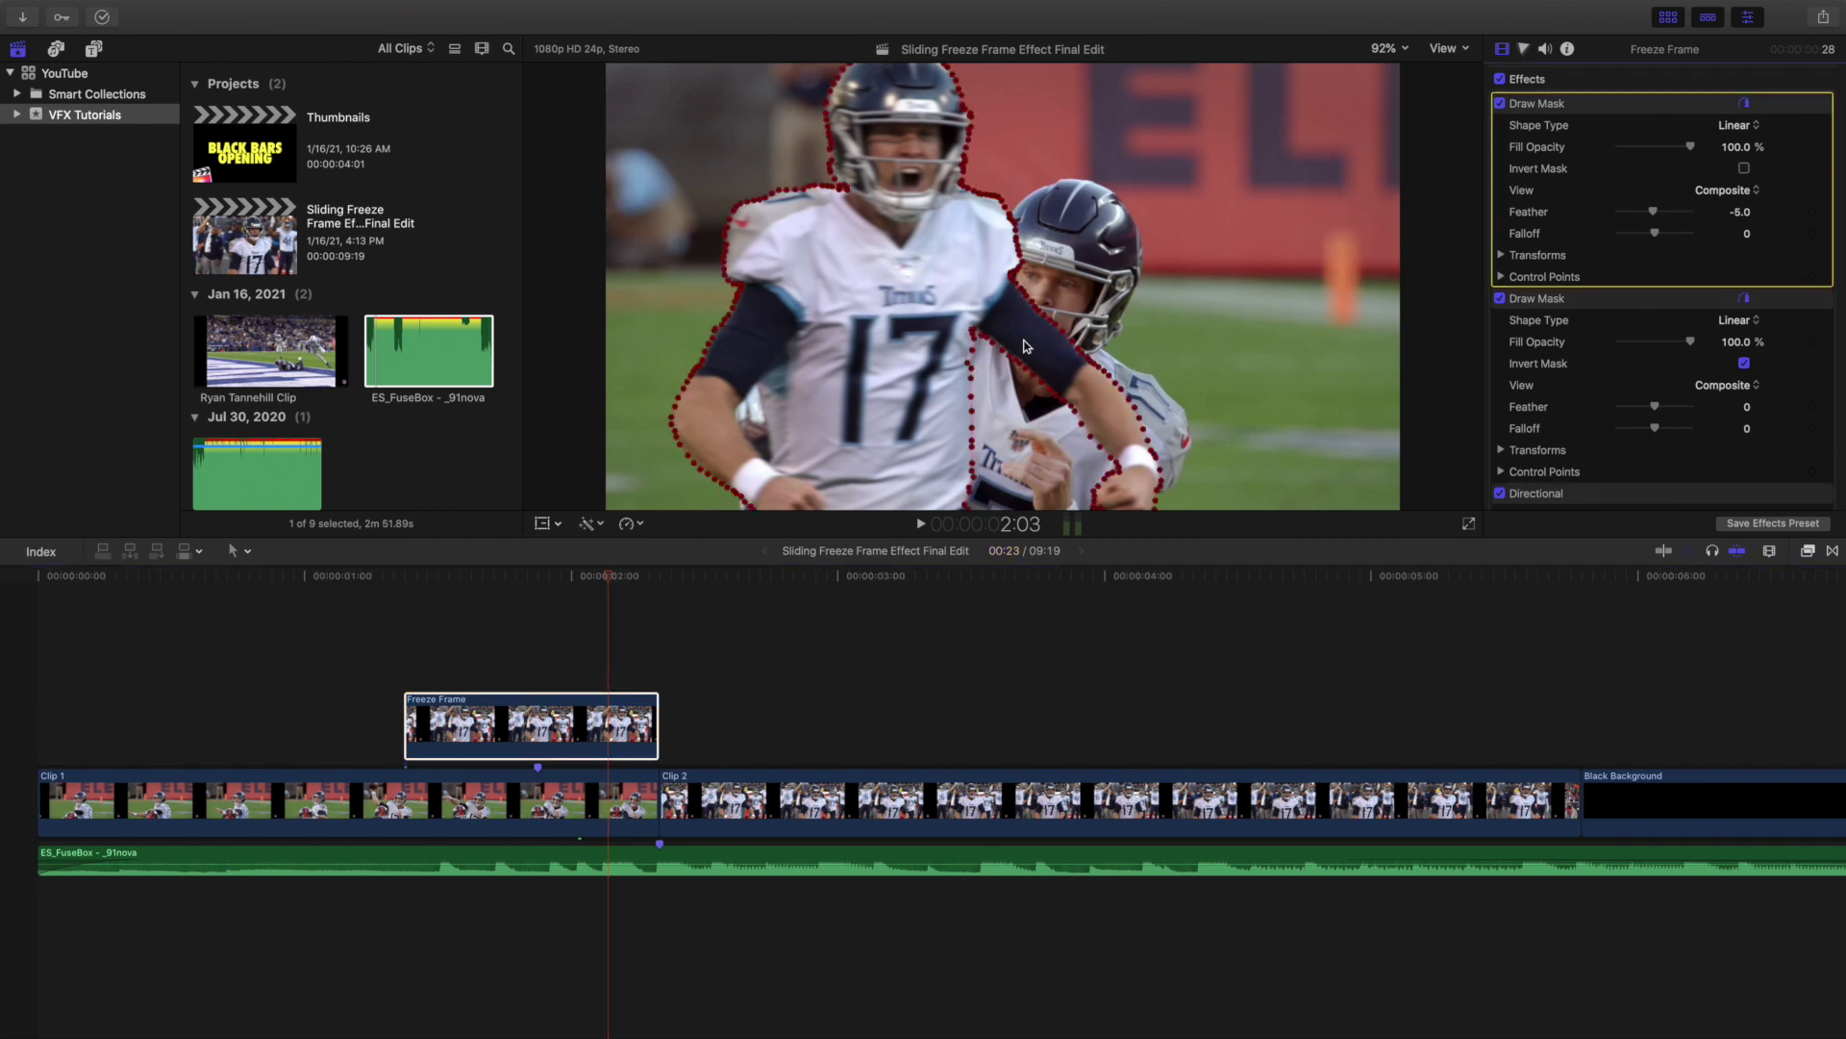
click(1563, 313)
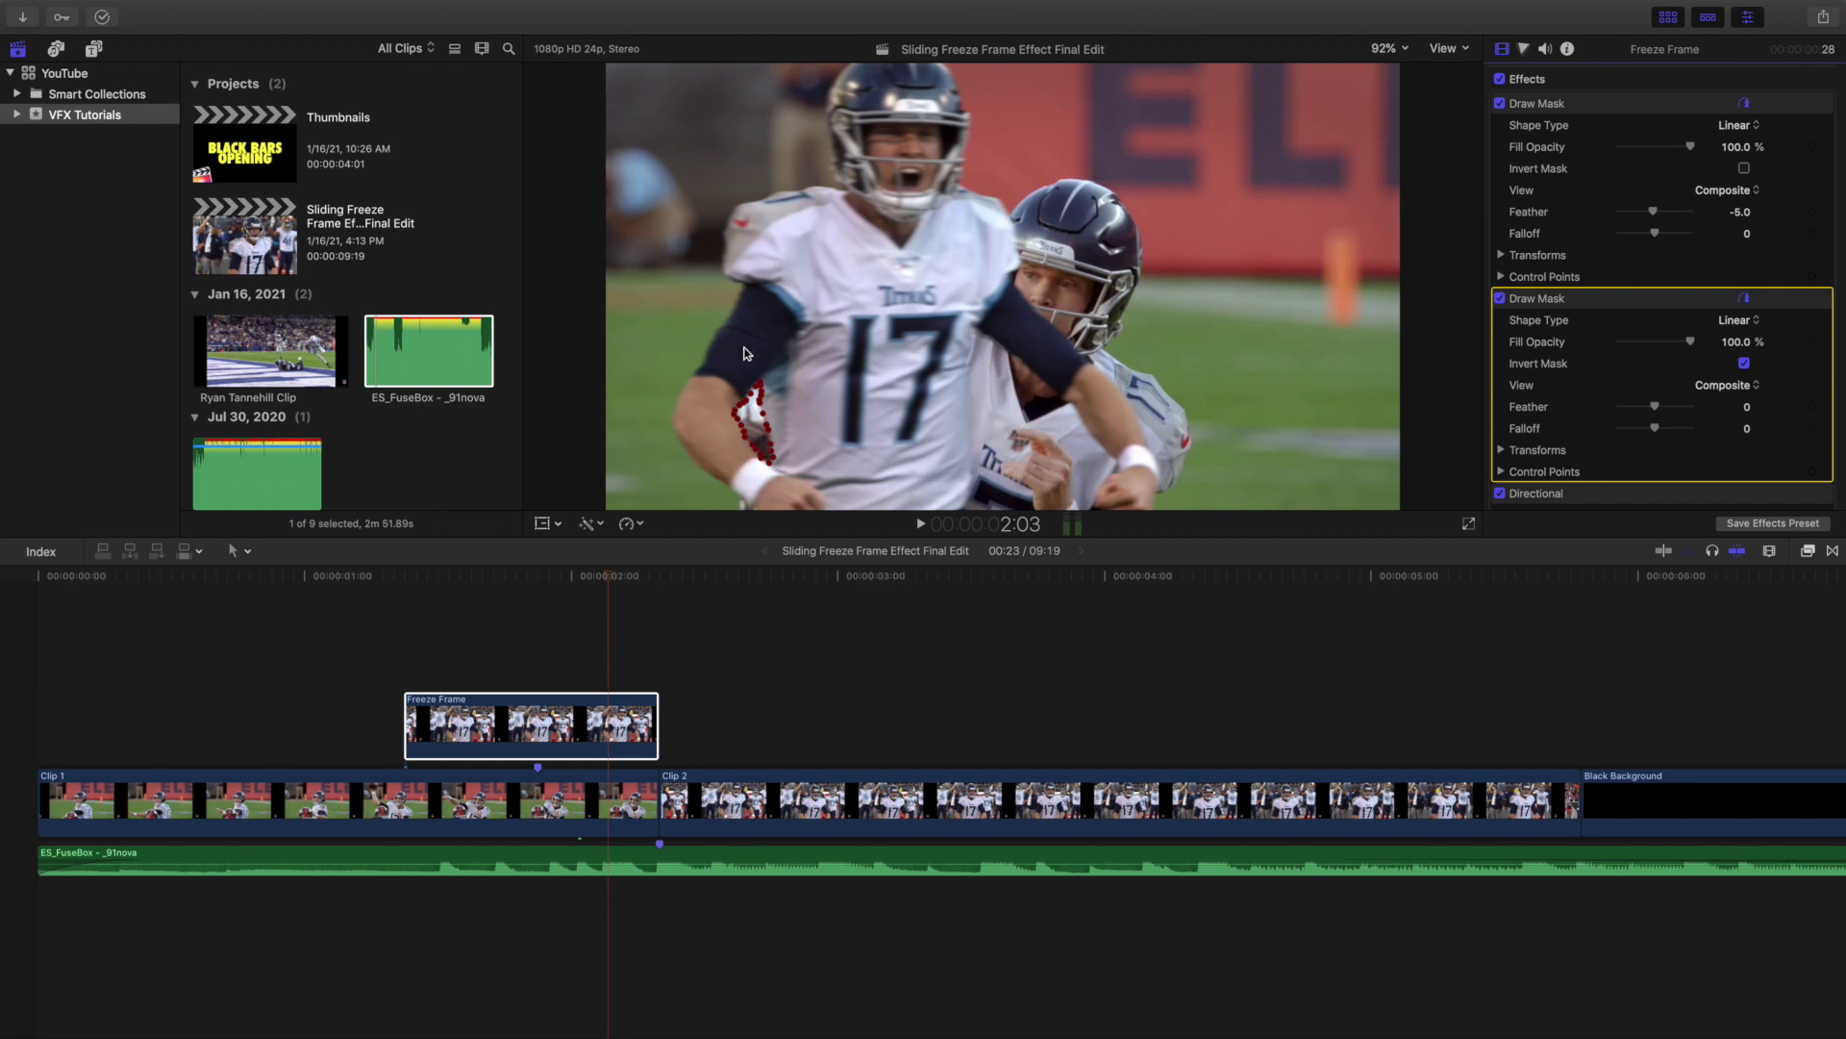
click(1597, 108)
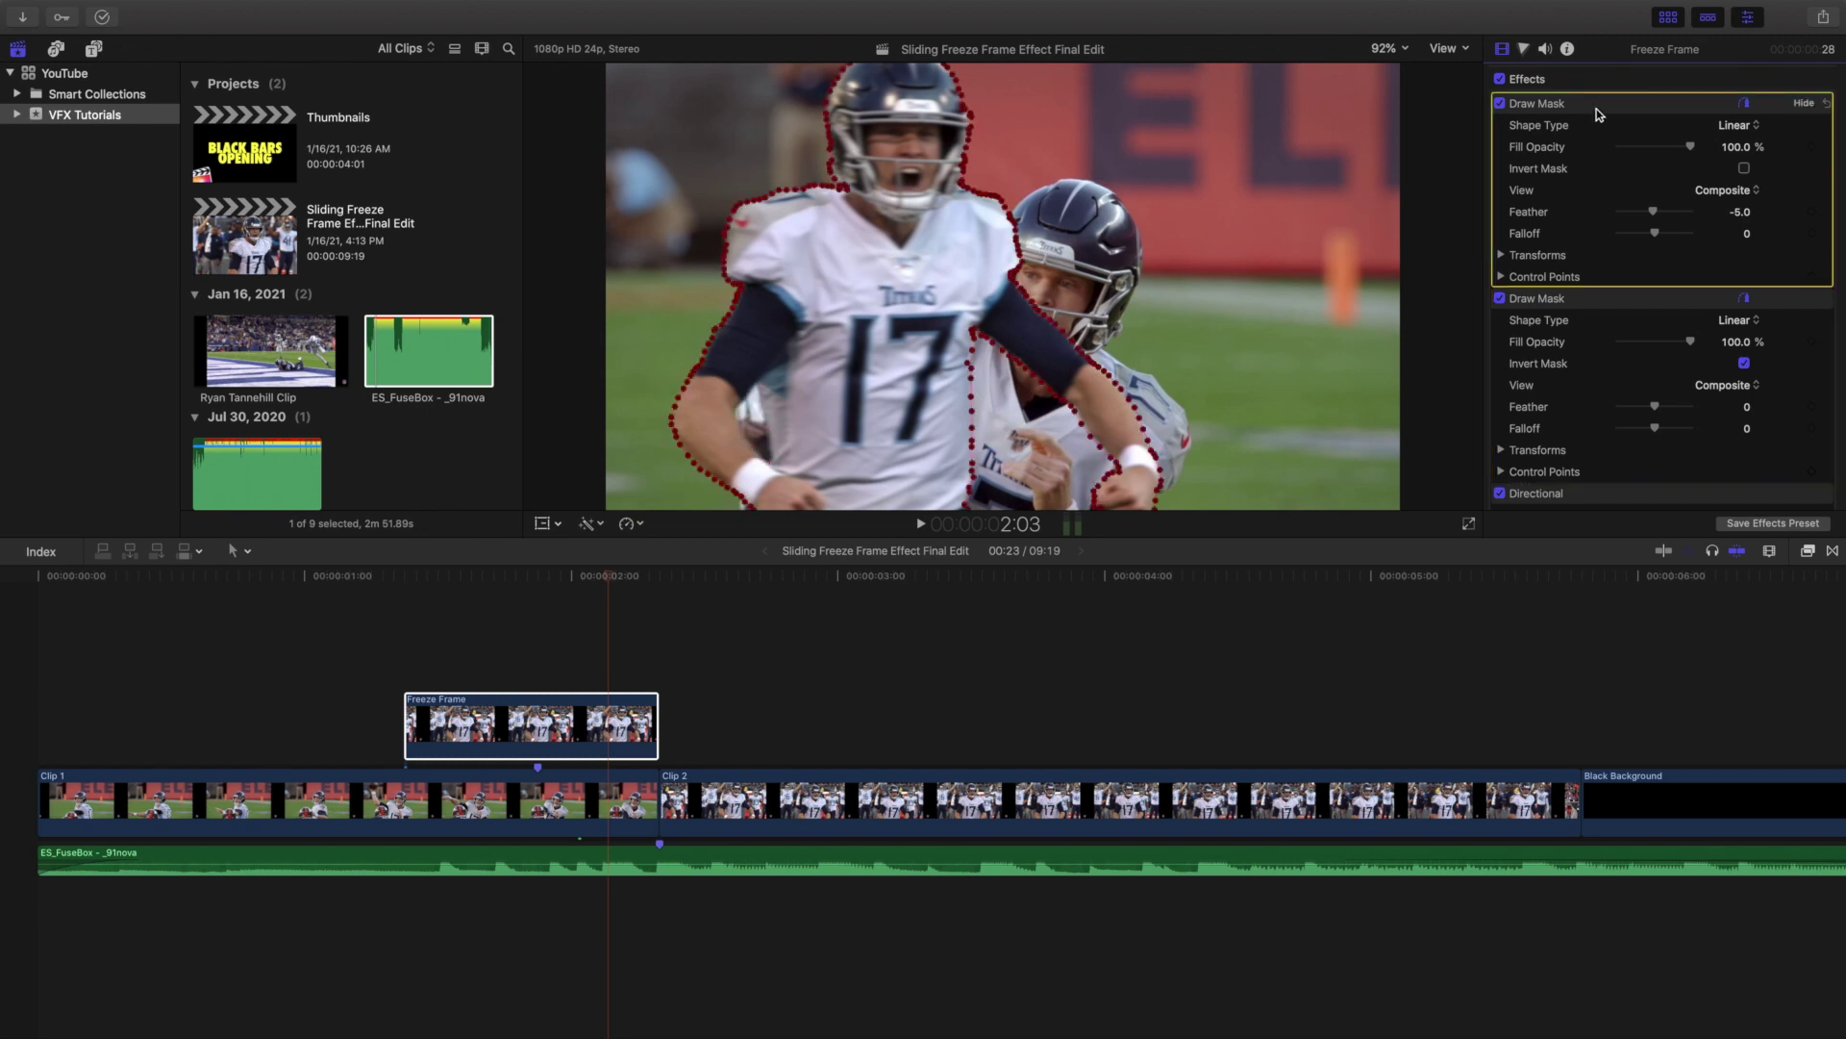
click(1560, 300)
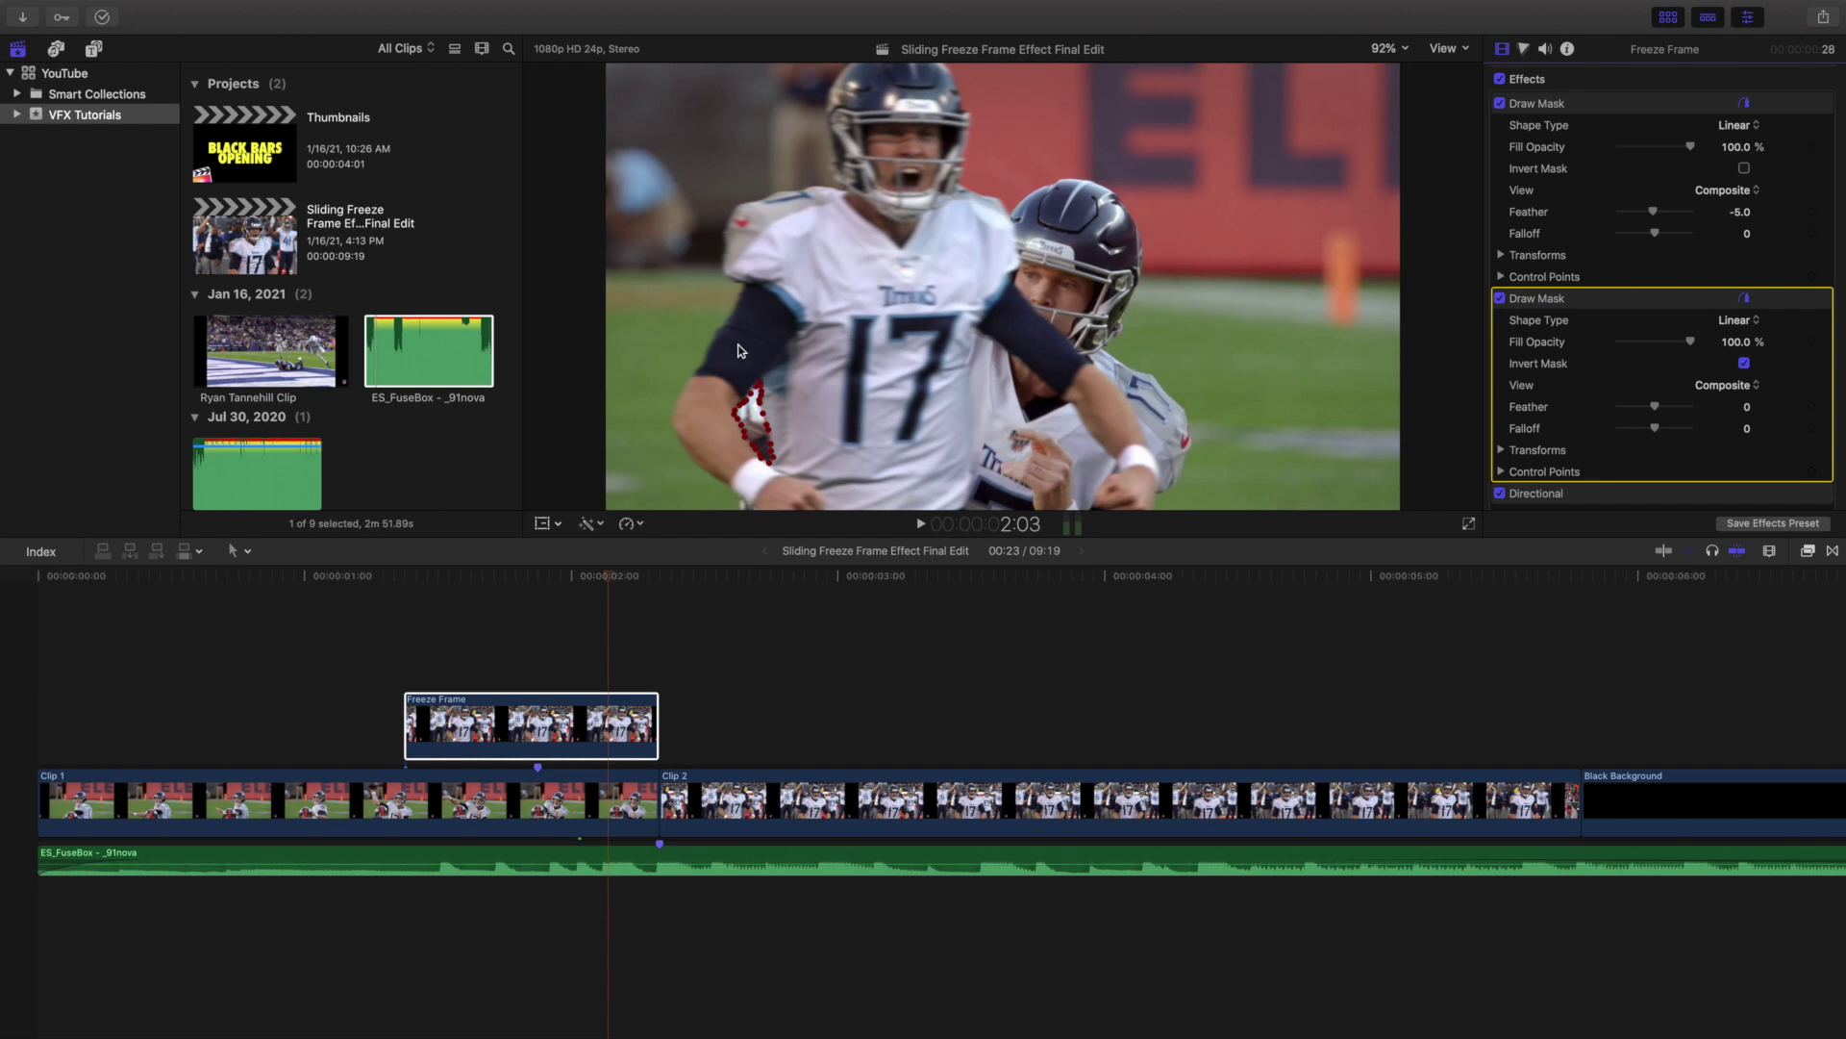
click(1808, 554)
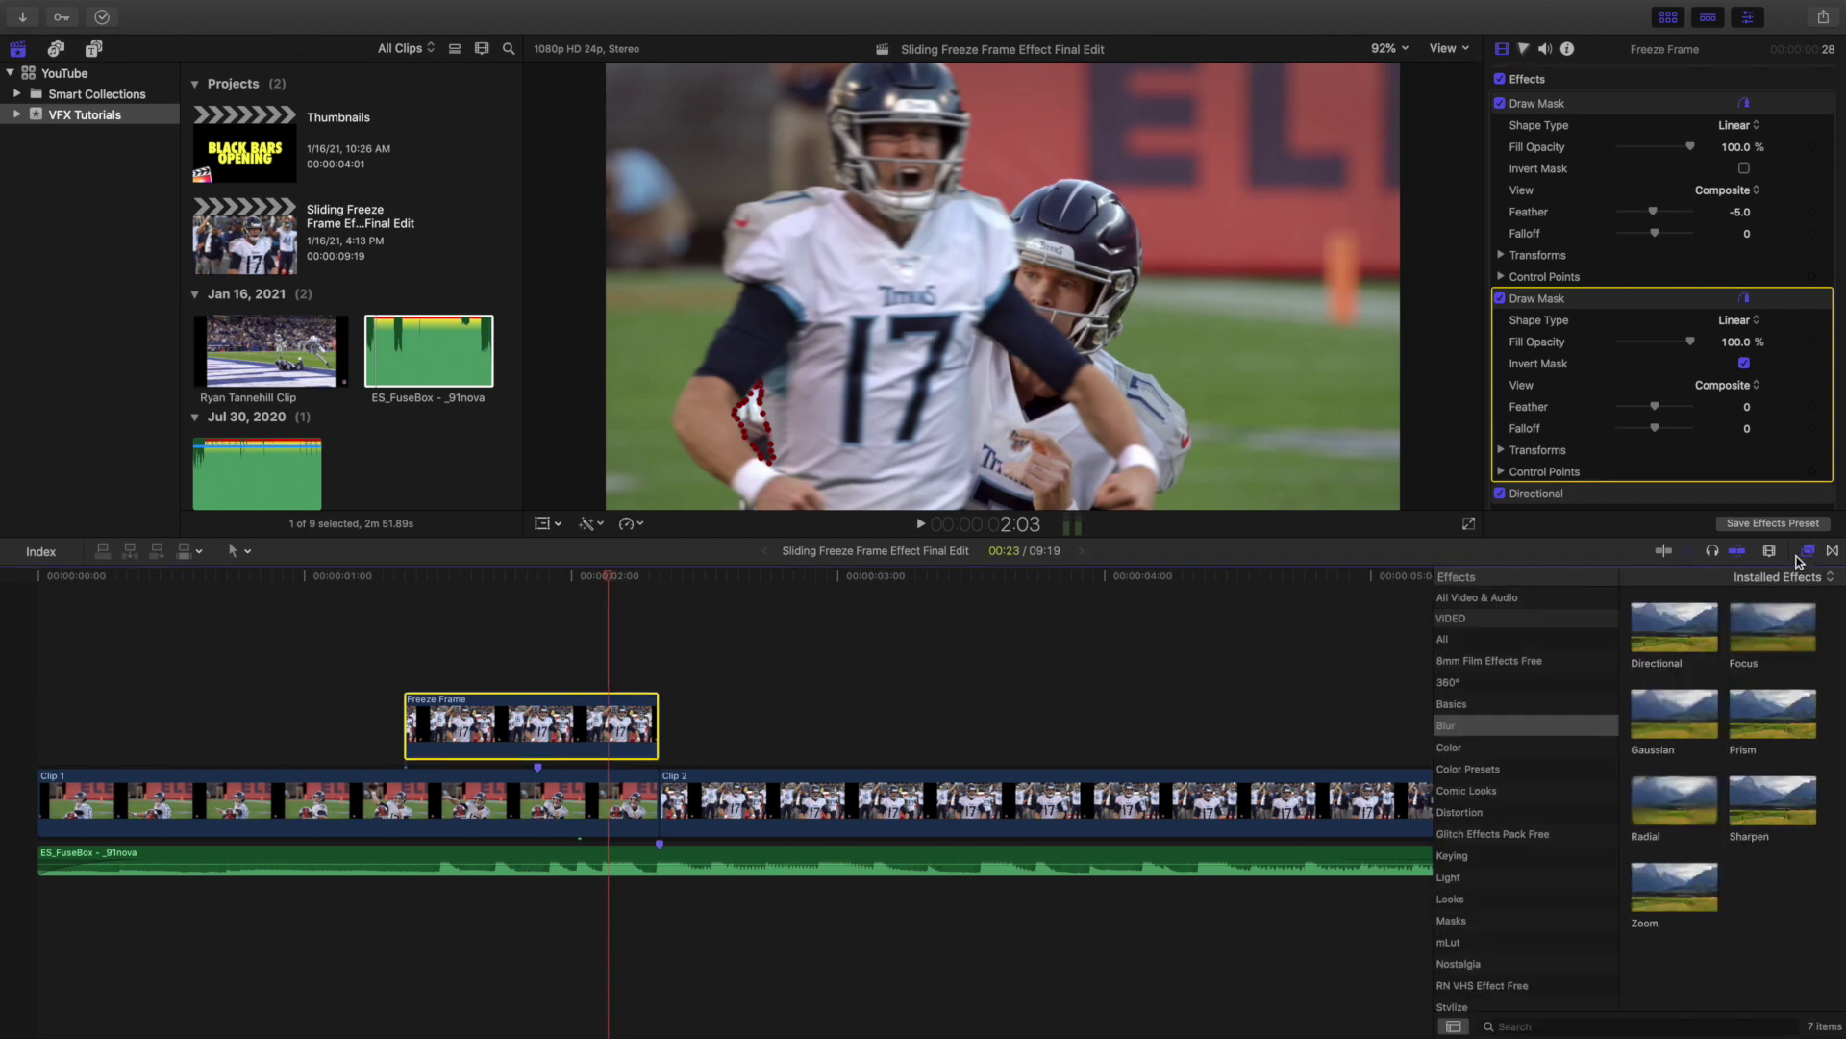
click(1470, 923)
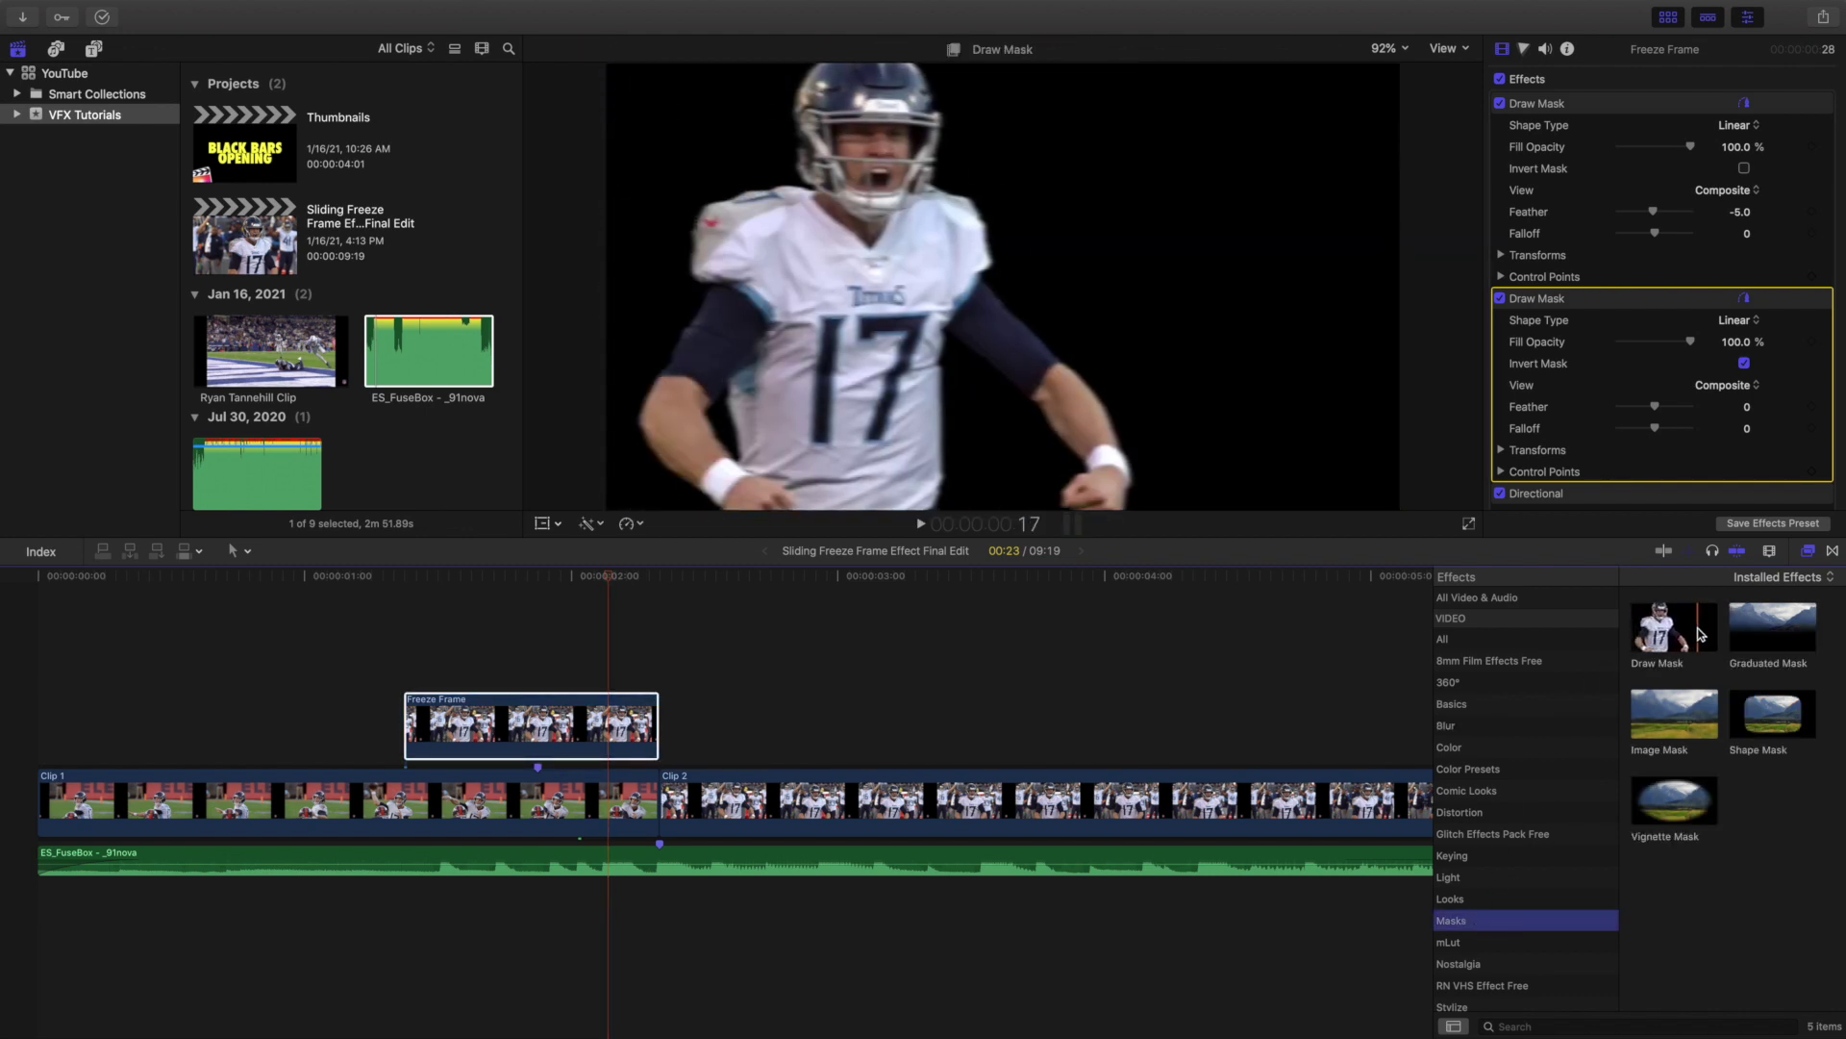
click(1809, 551)
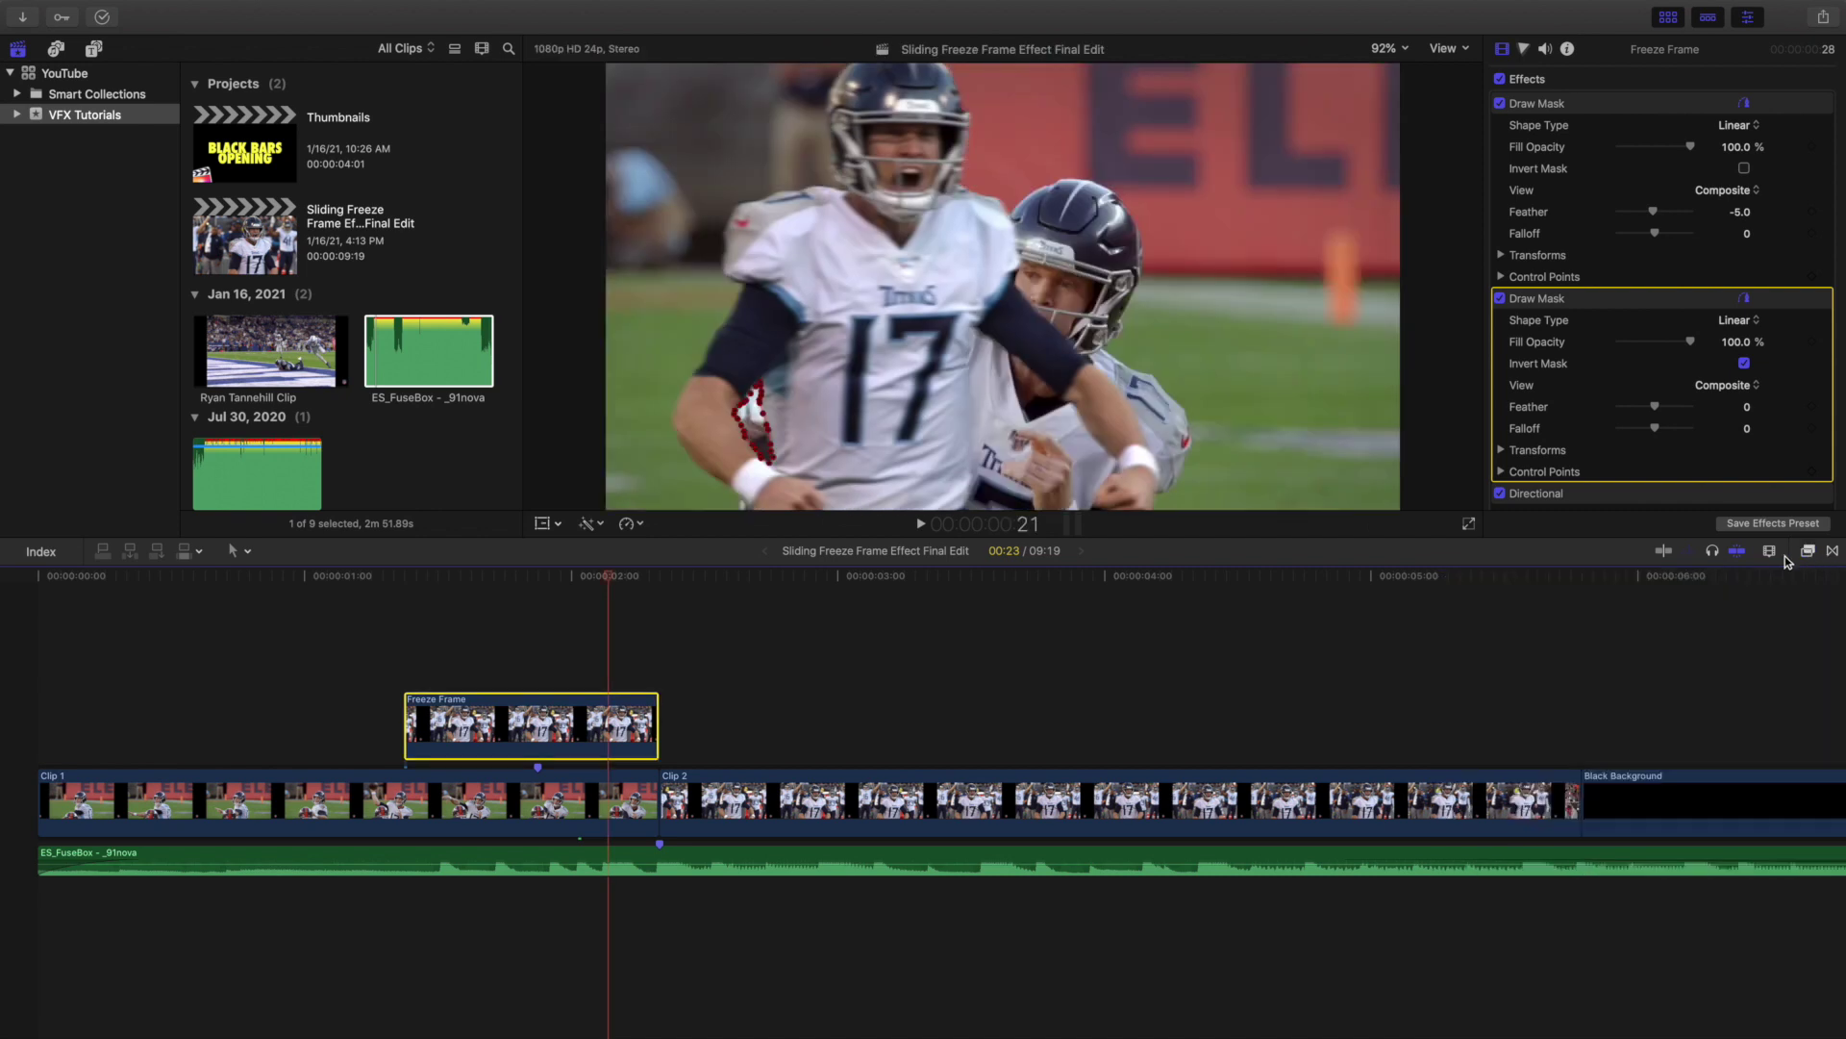
click(1577, 108)
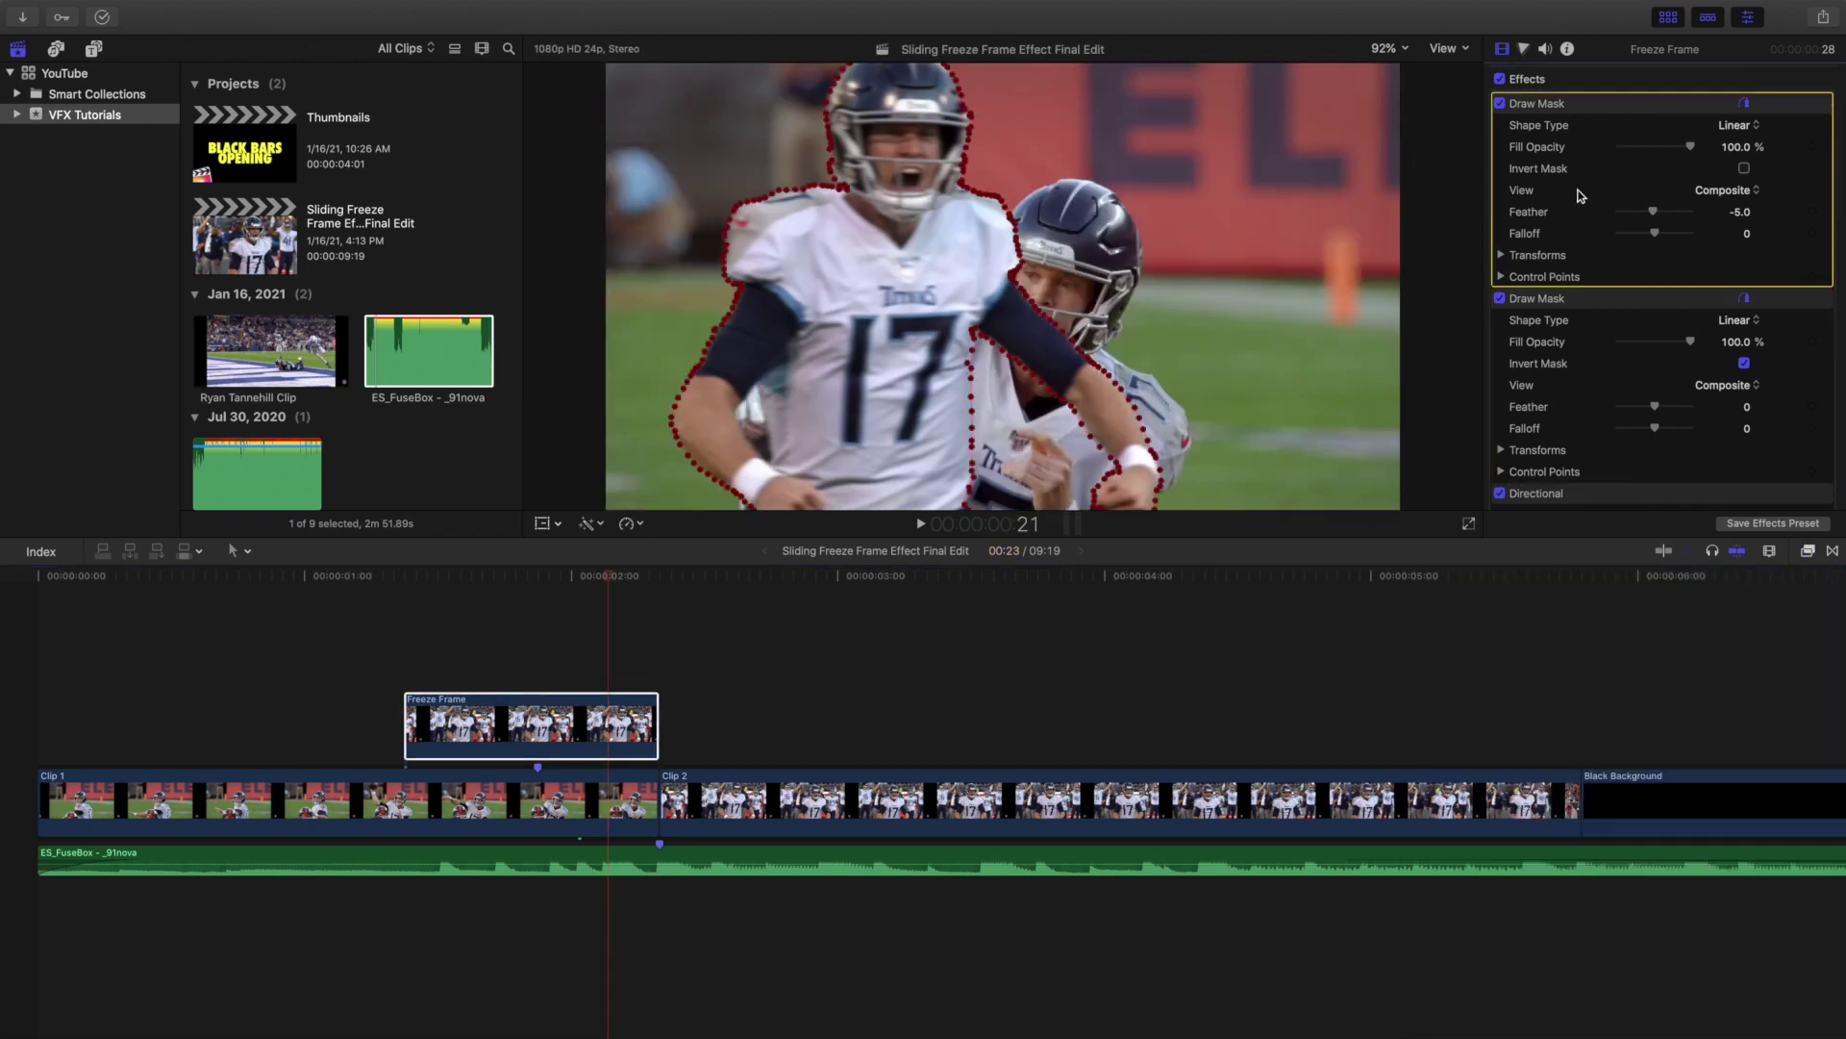
click(1594, 300)
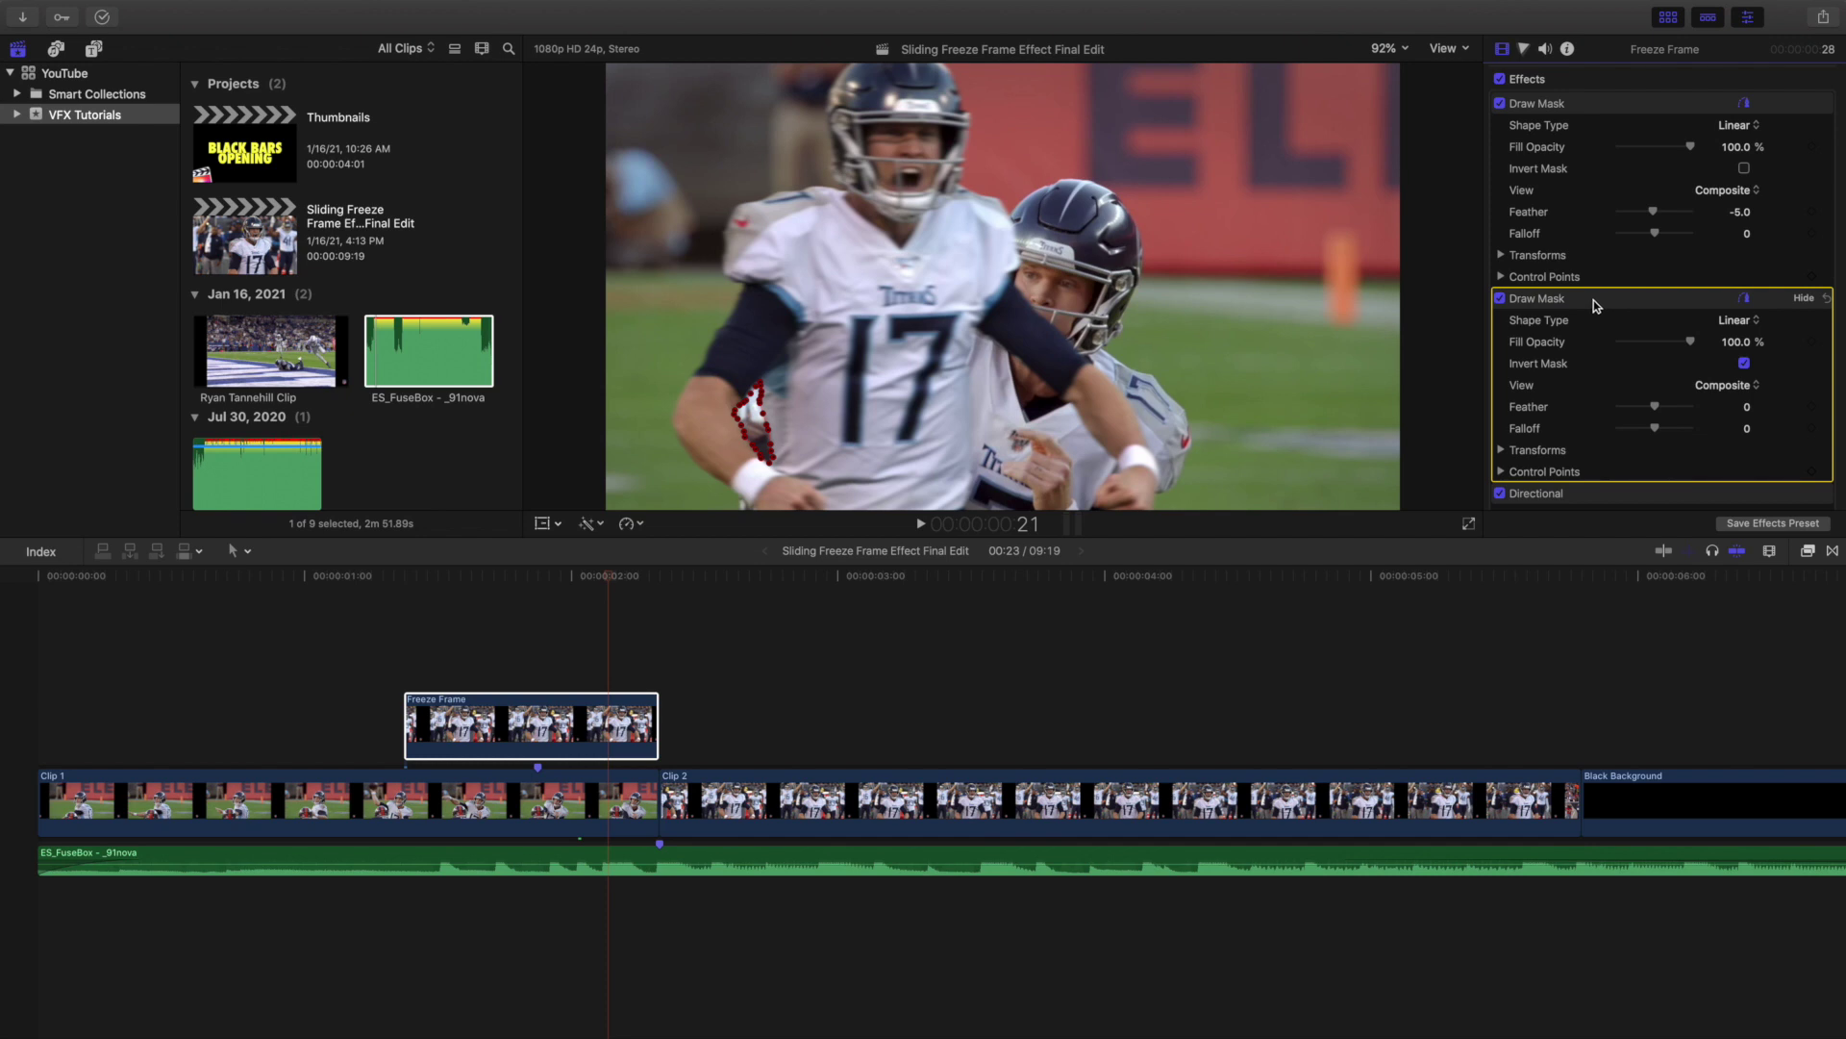
- Reselect the Freeze Frame, bring its Transform settings into view, and jump to Clip 2's start at 2:08
click(412, 665)
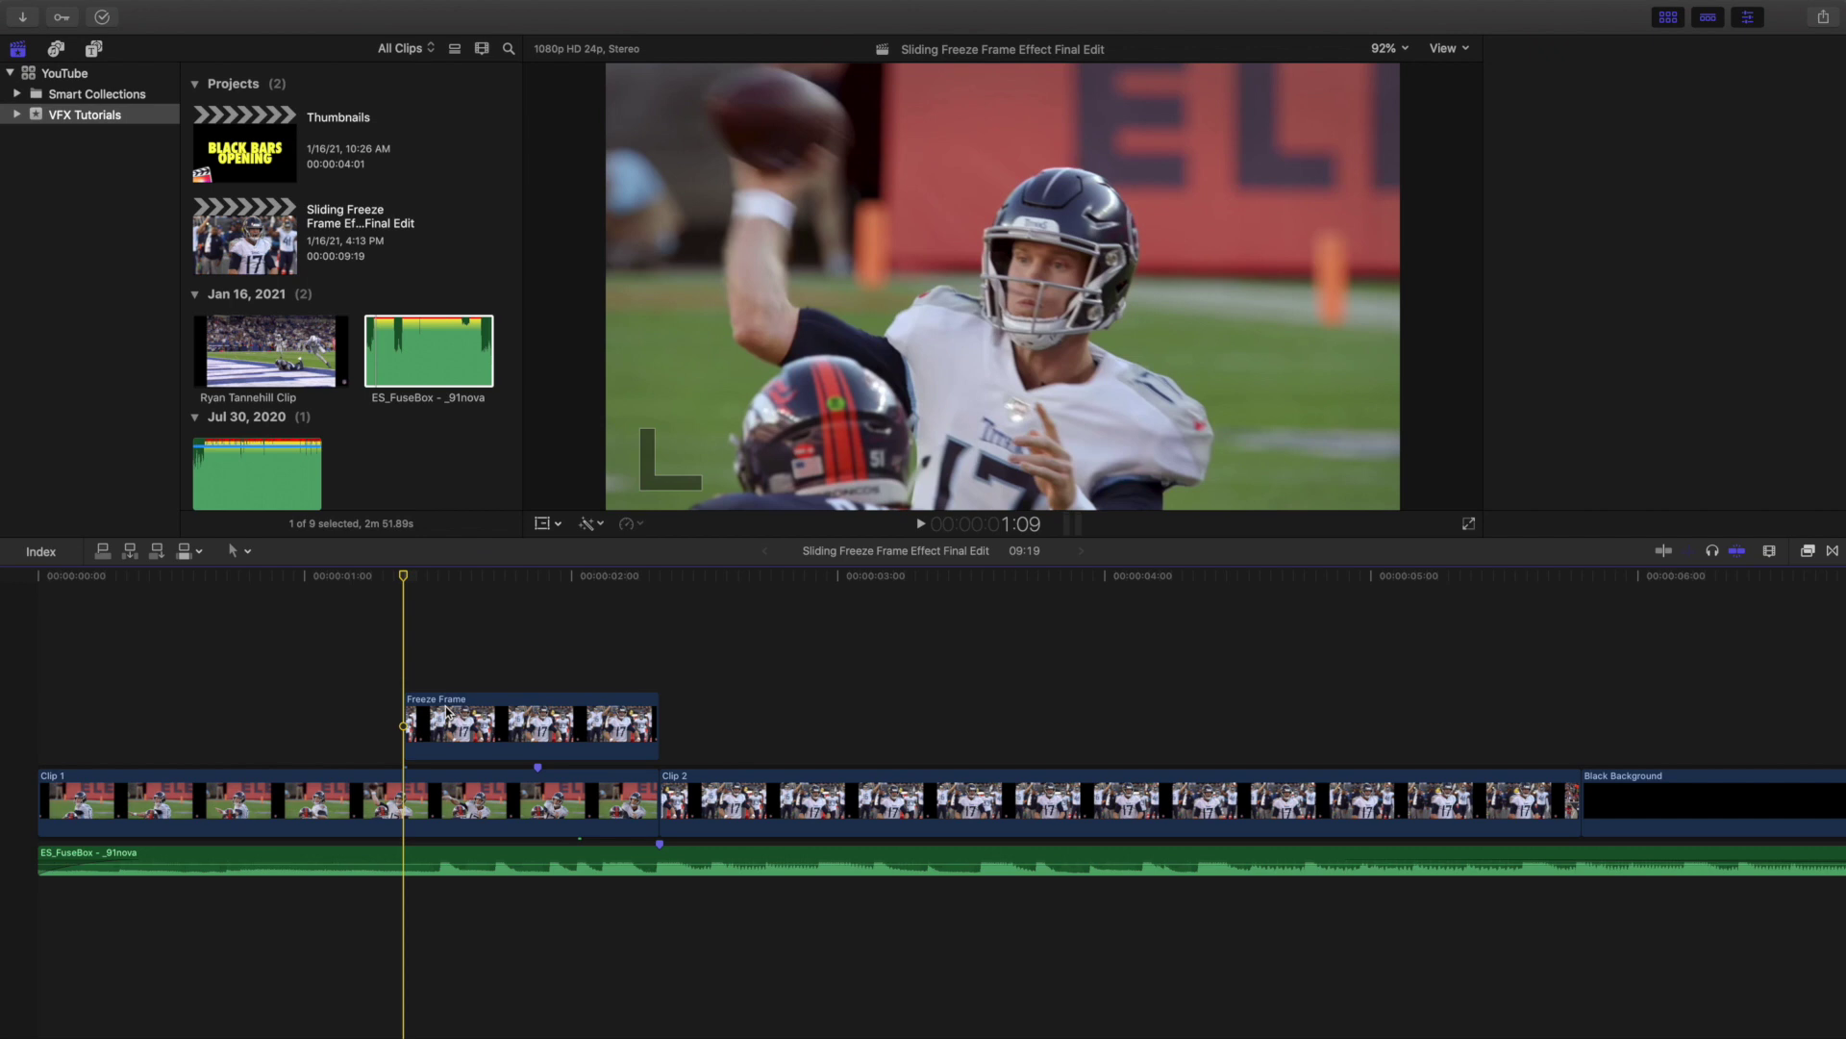
click(449, 712)
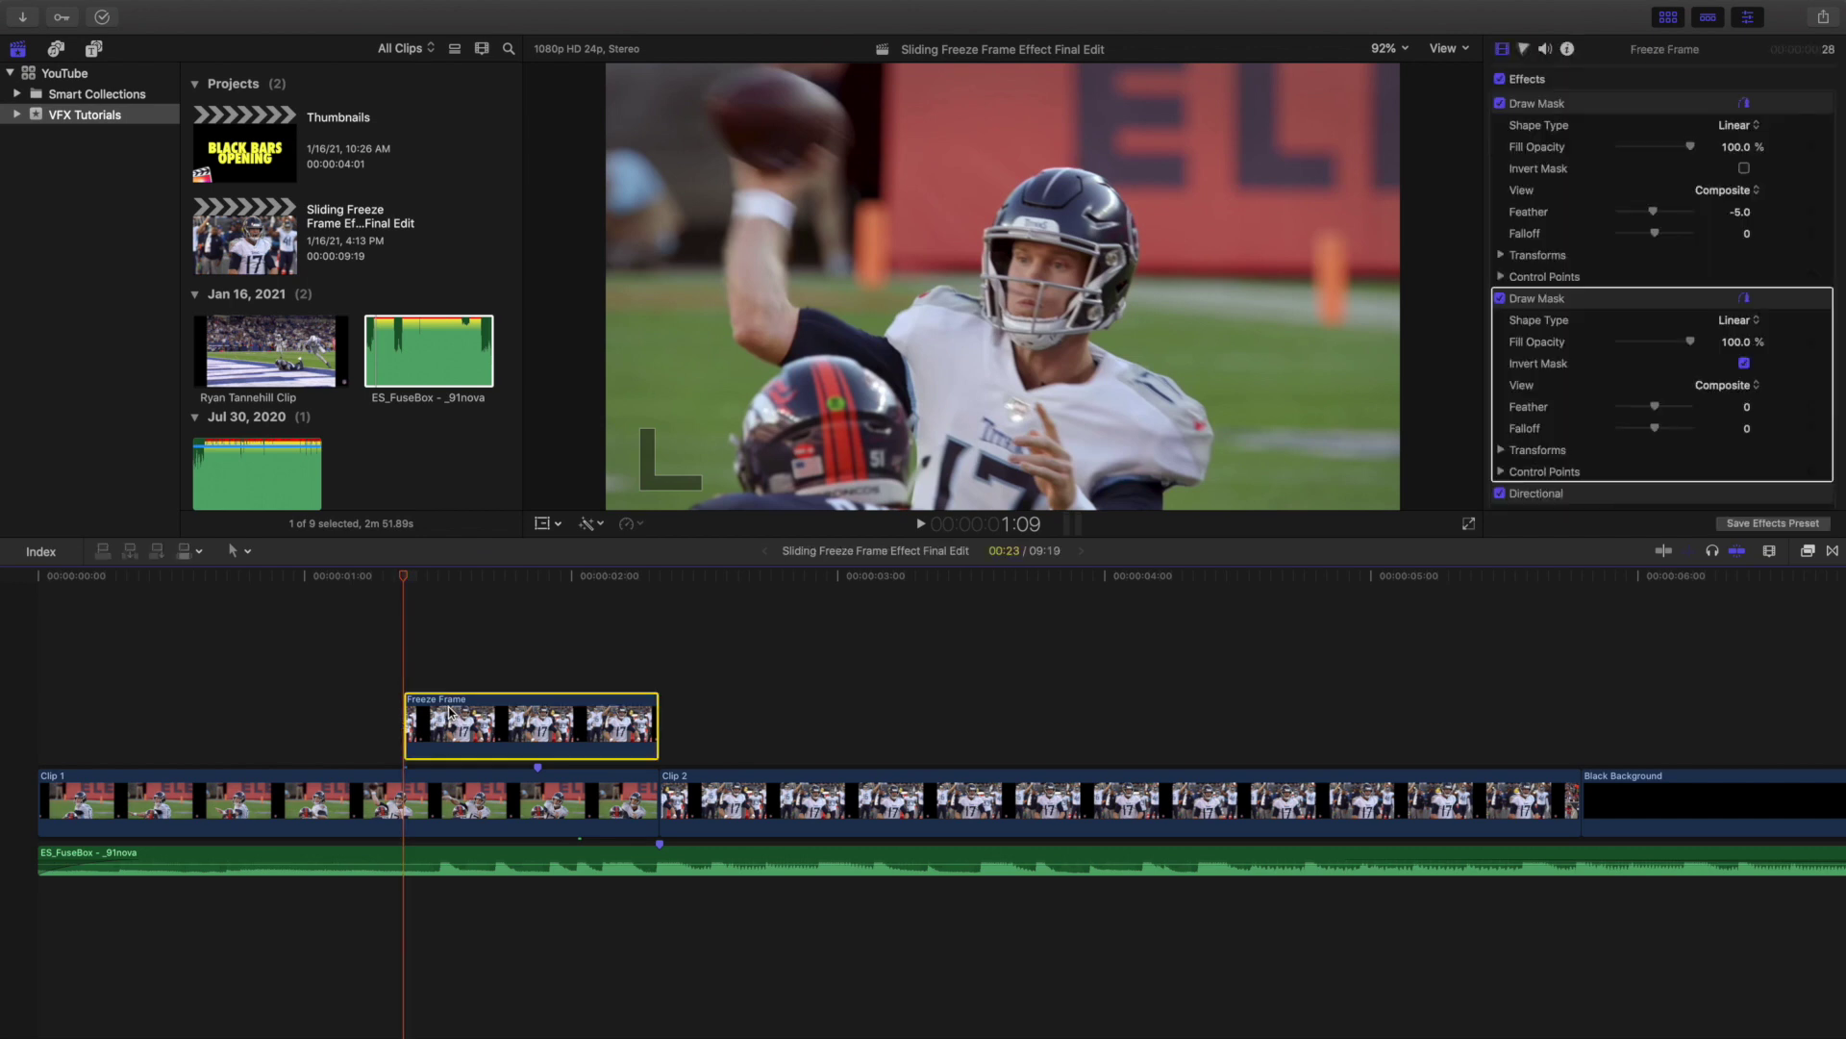
scroll(1682, 348, down, 8)
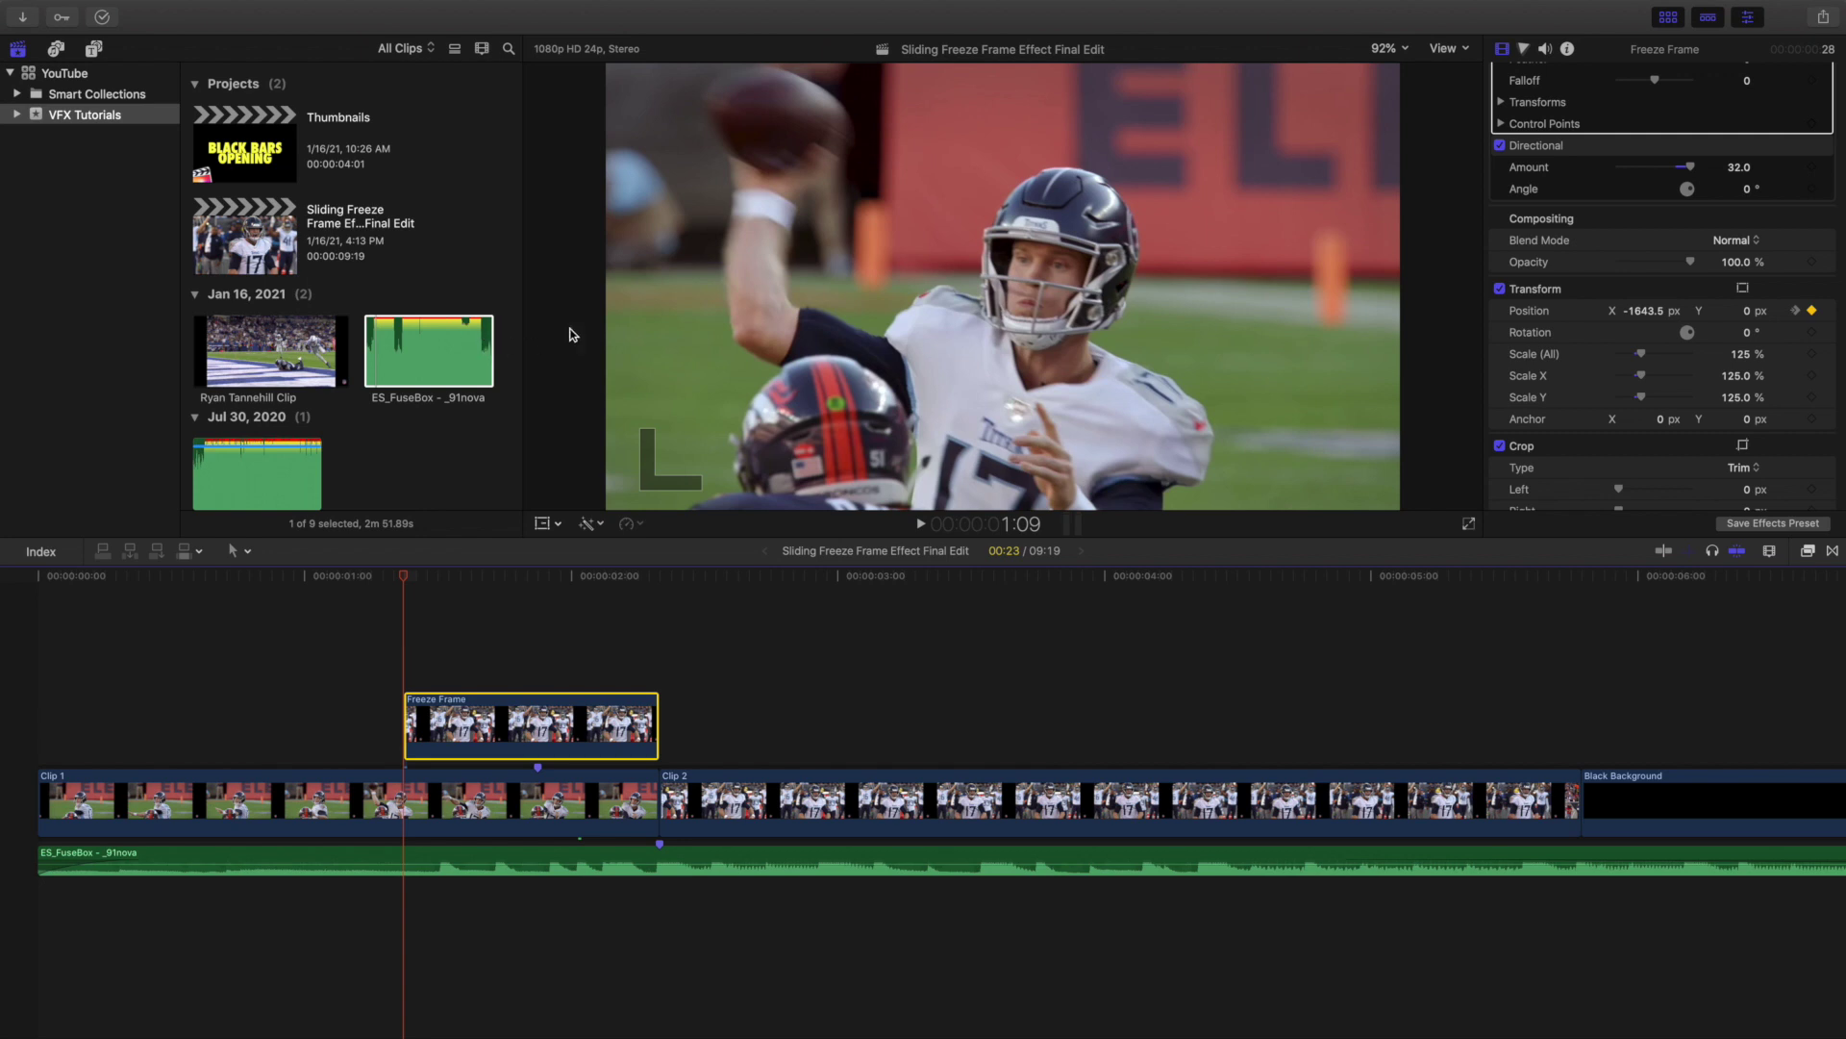
scroll(1602, 384, down, 1)
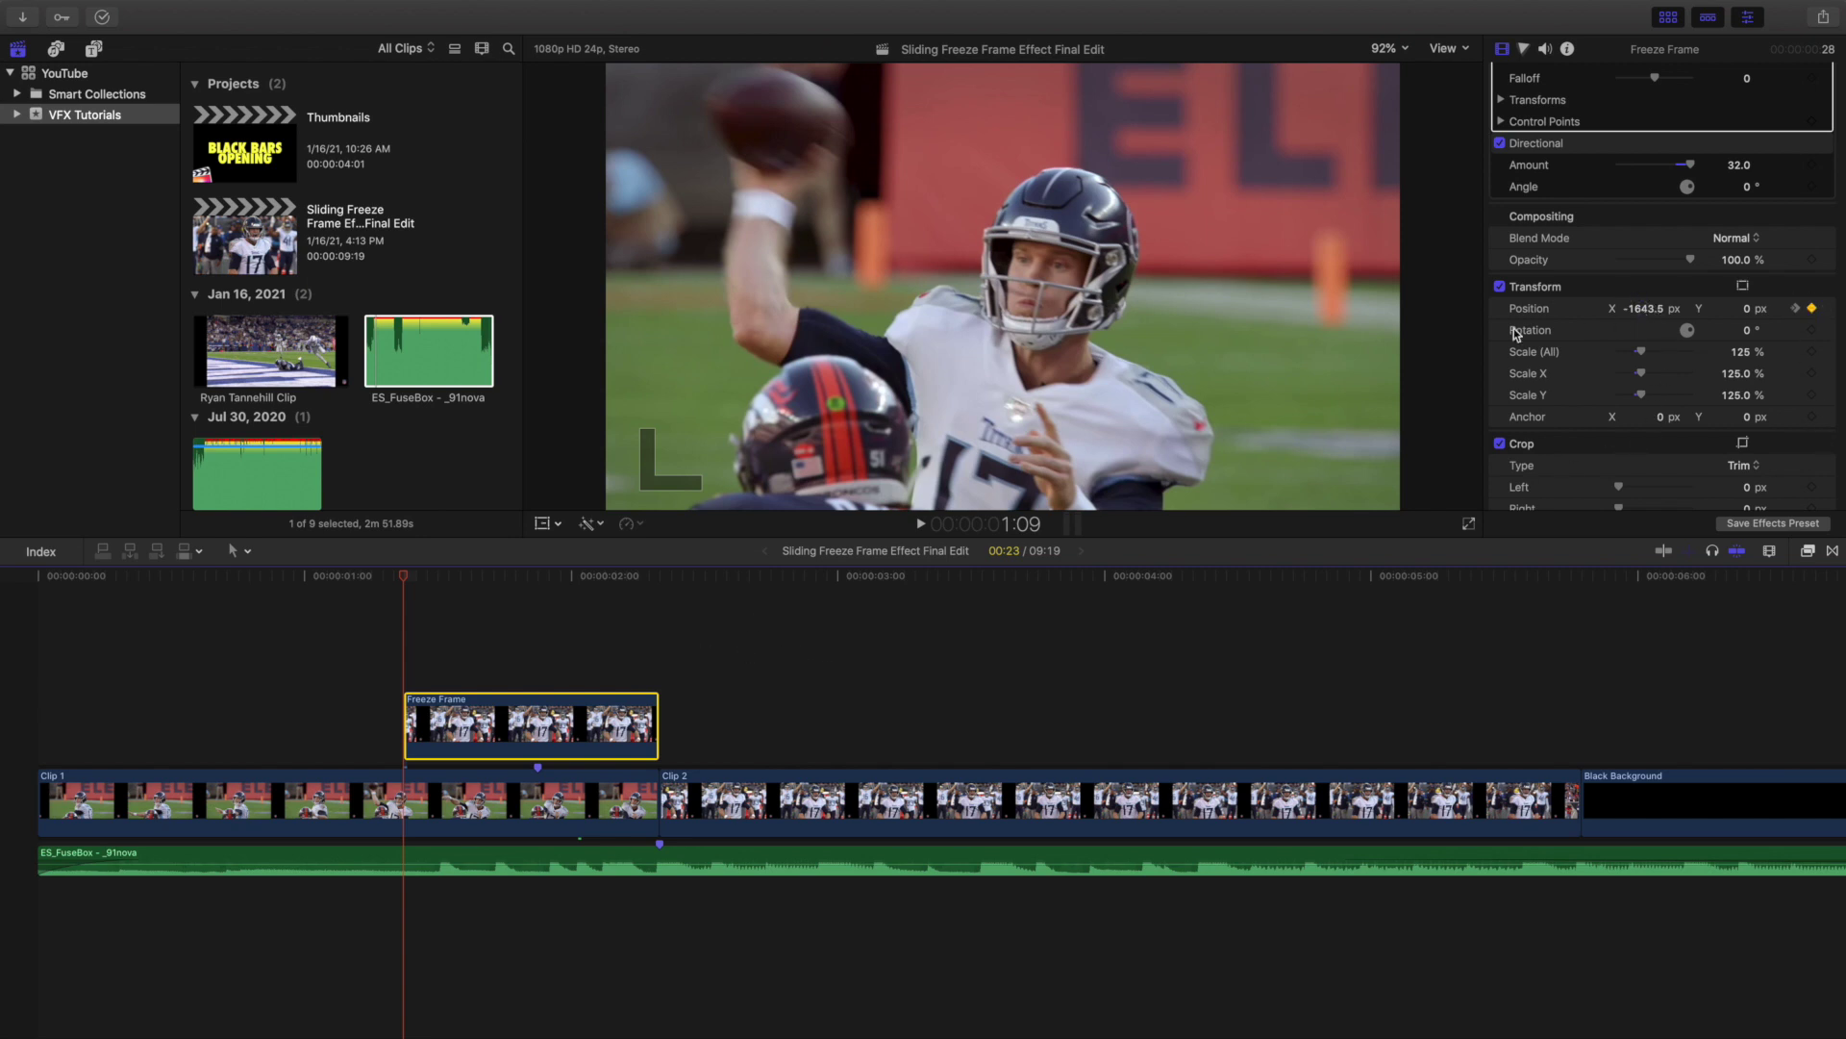
click(657, 673)
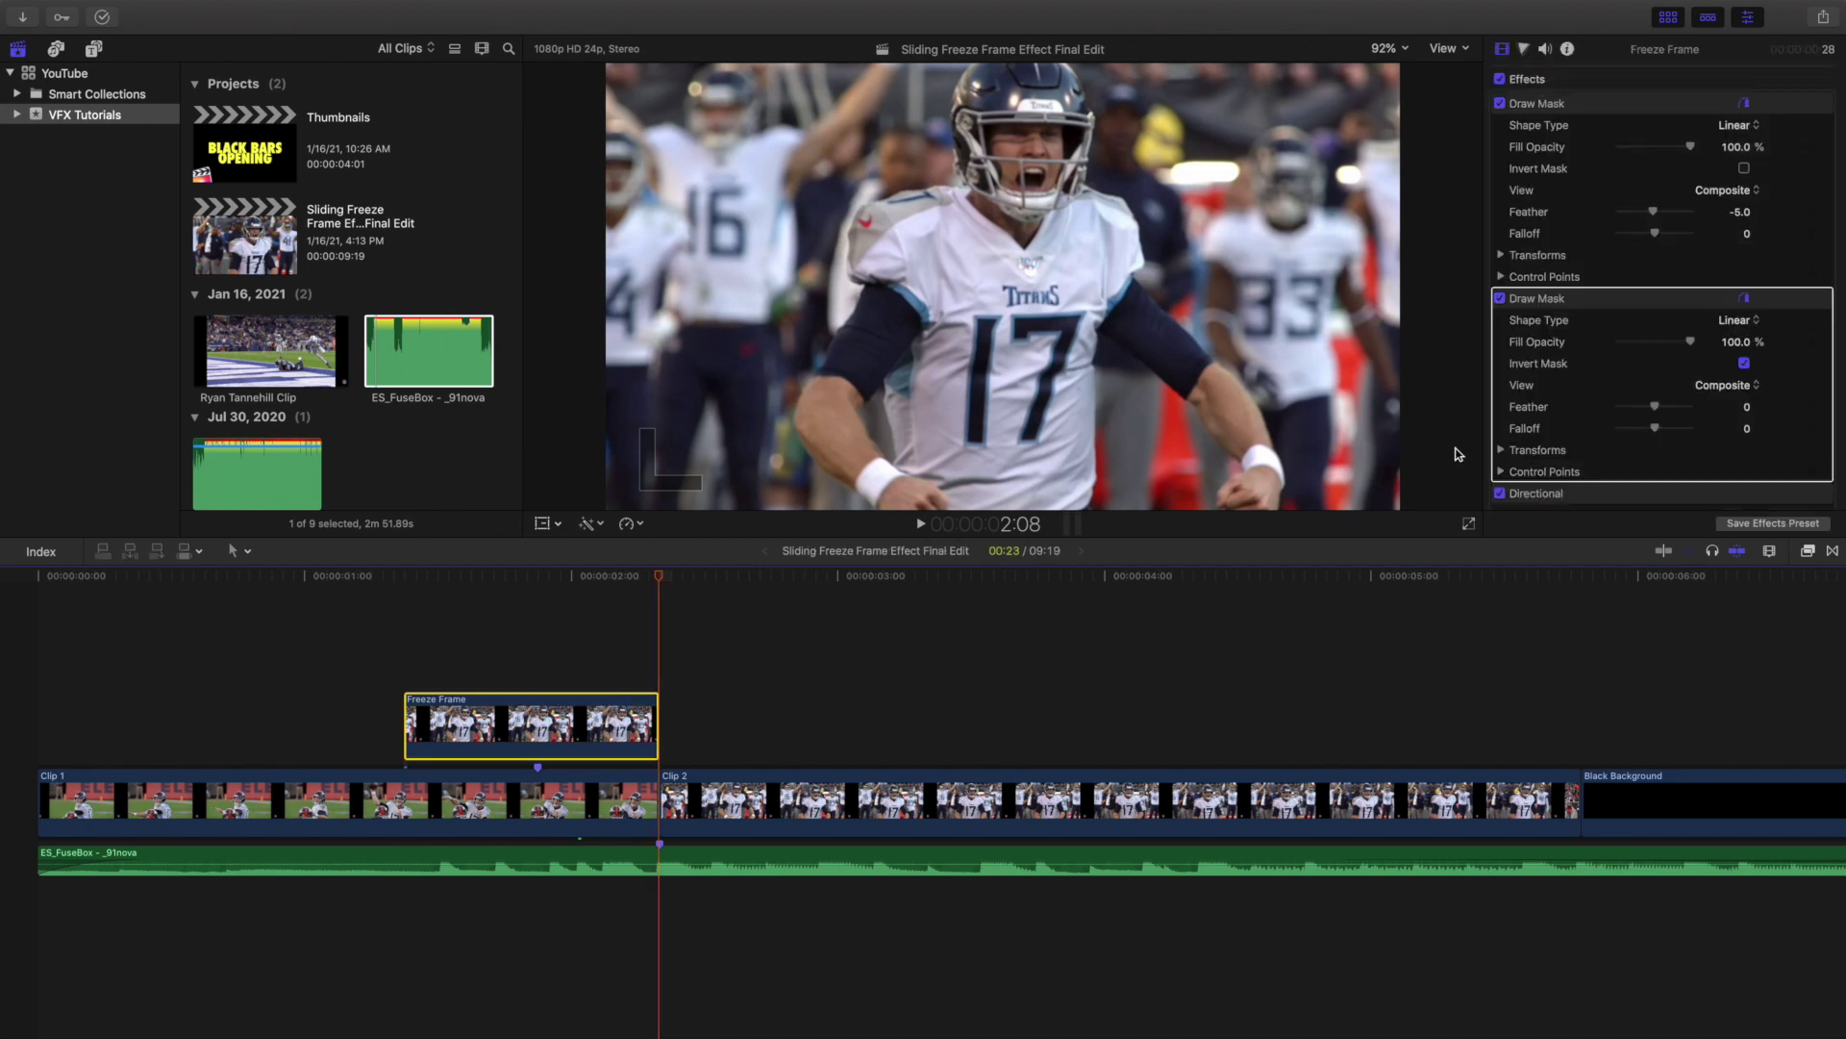
- Step back to 2:07 to verify Position X is 0 px, then return to 1:09
scroll(1585, 404, down, 5)
scroll(1585, 404, down, 2)
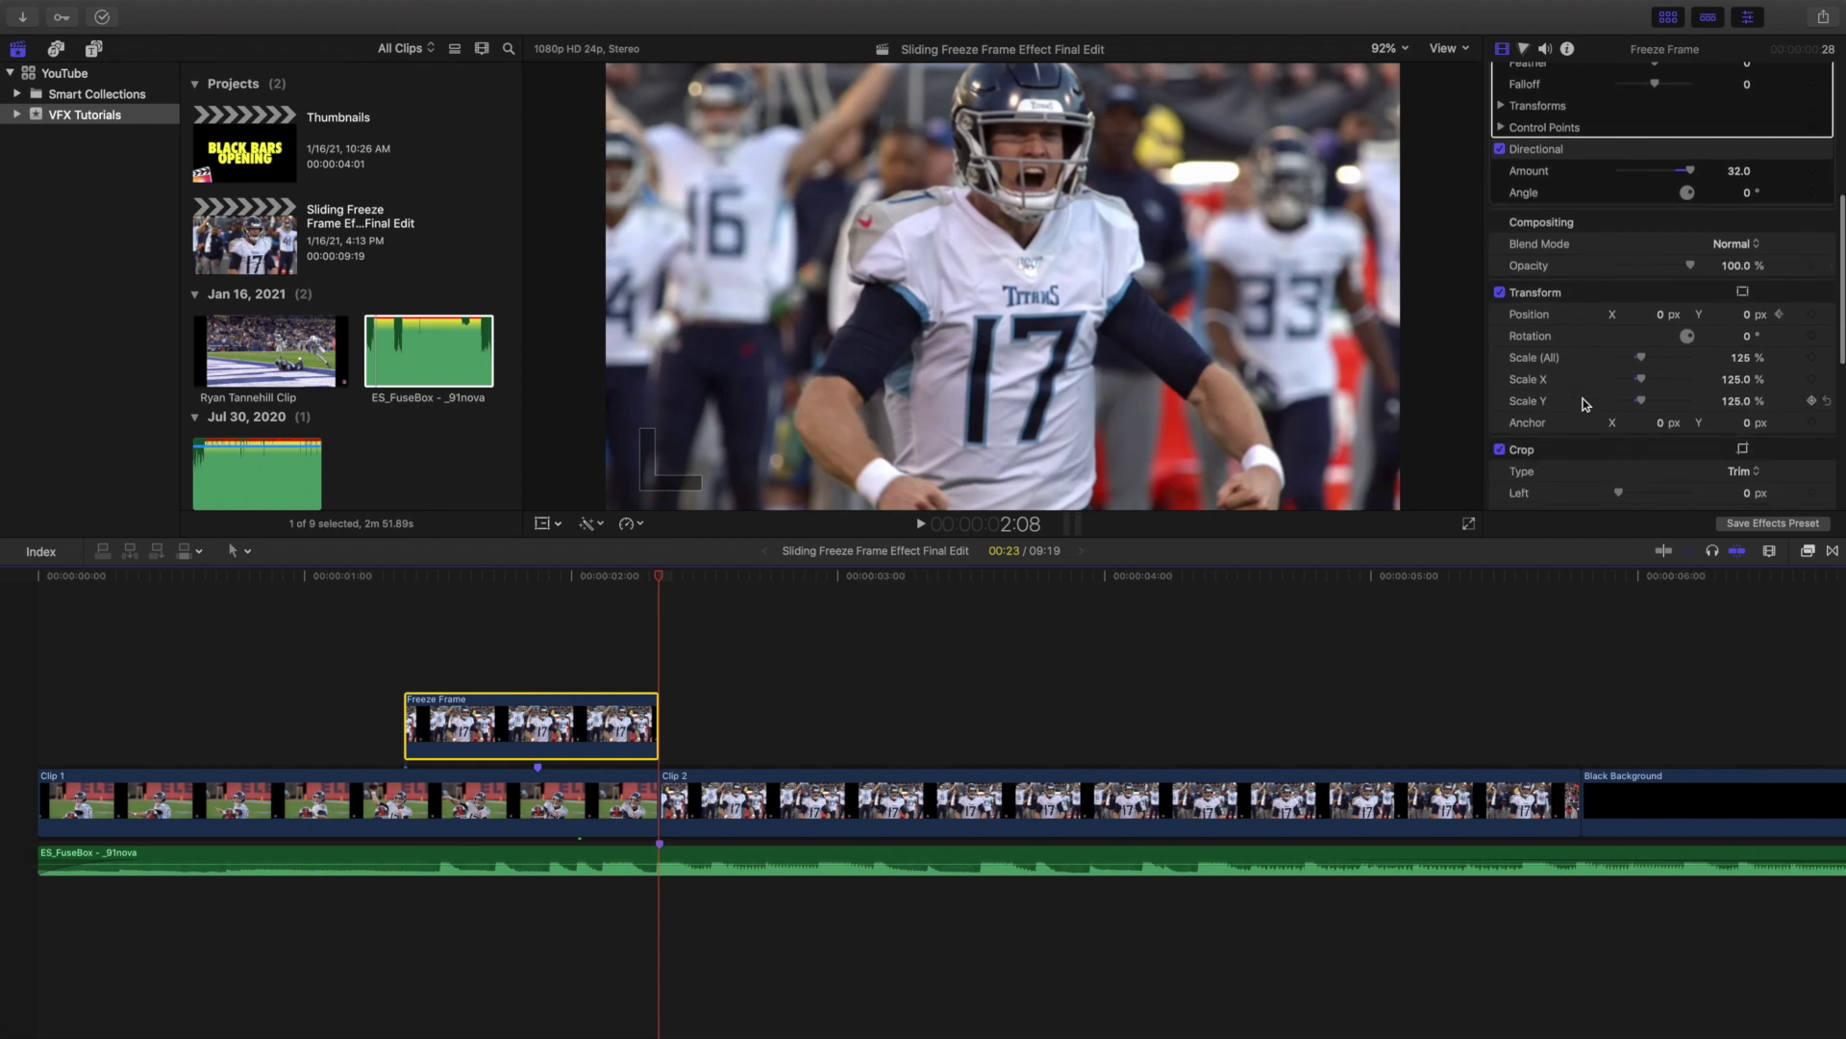
key(Left)
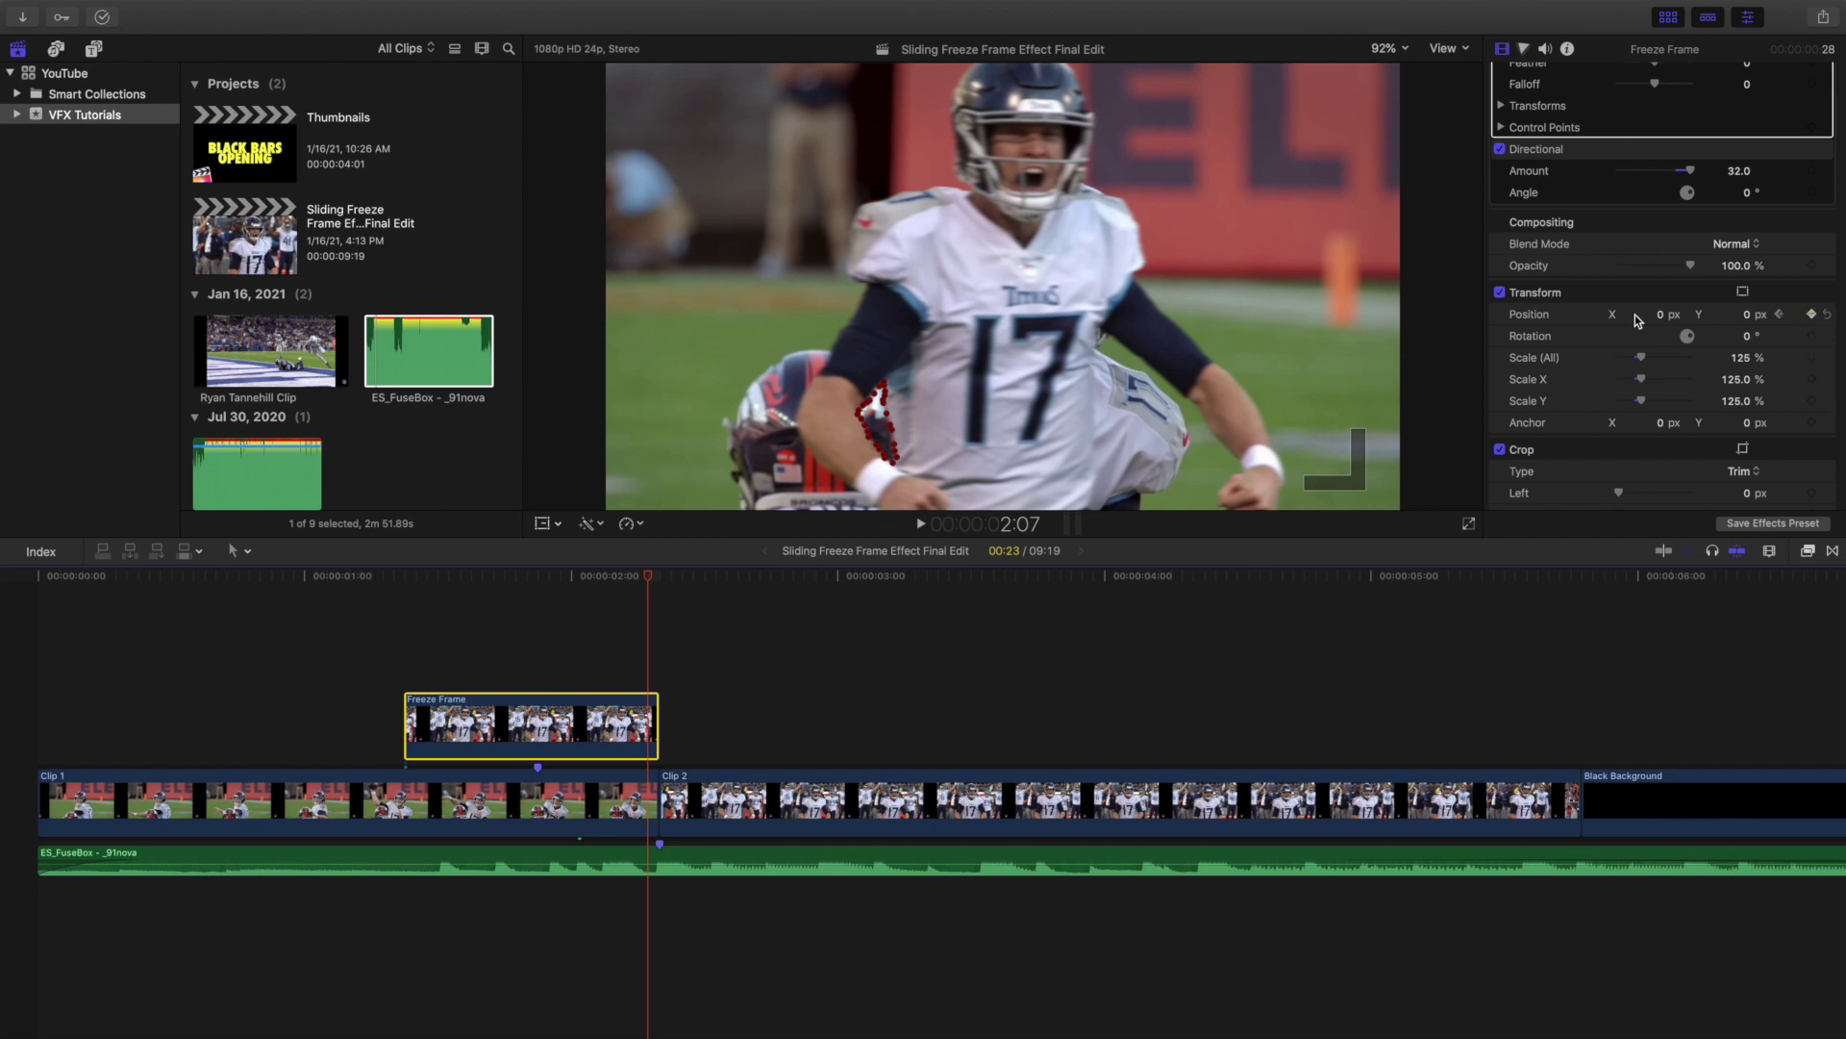
click(408, 651)
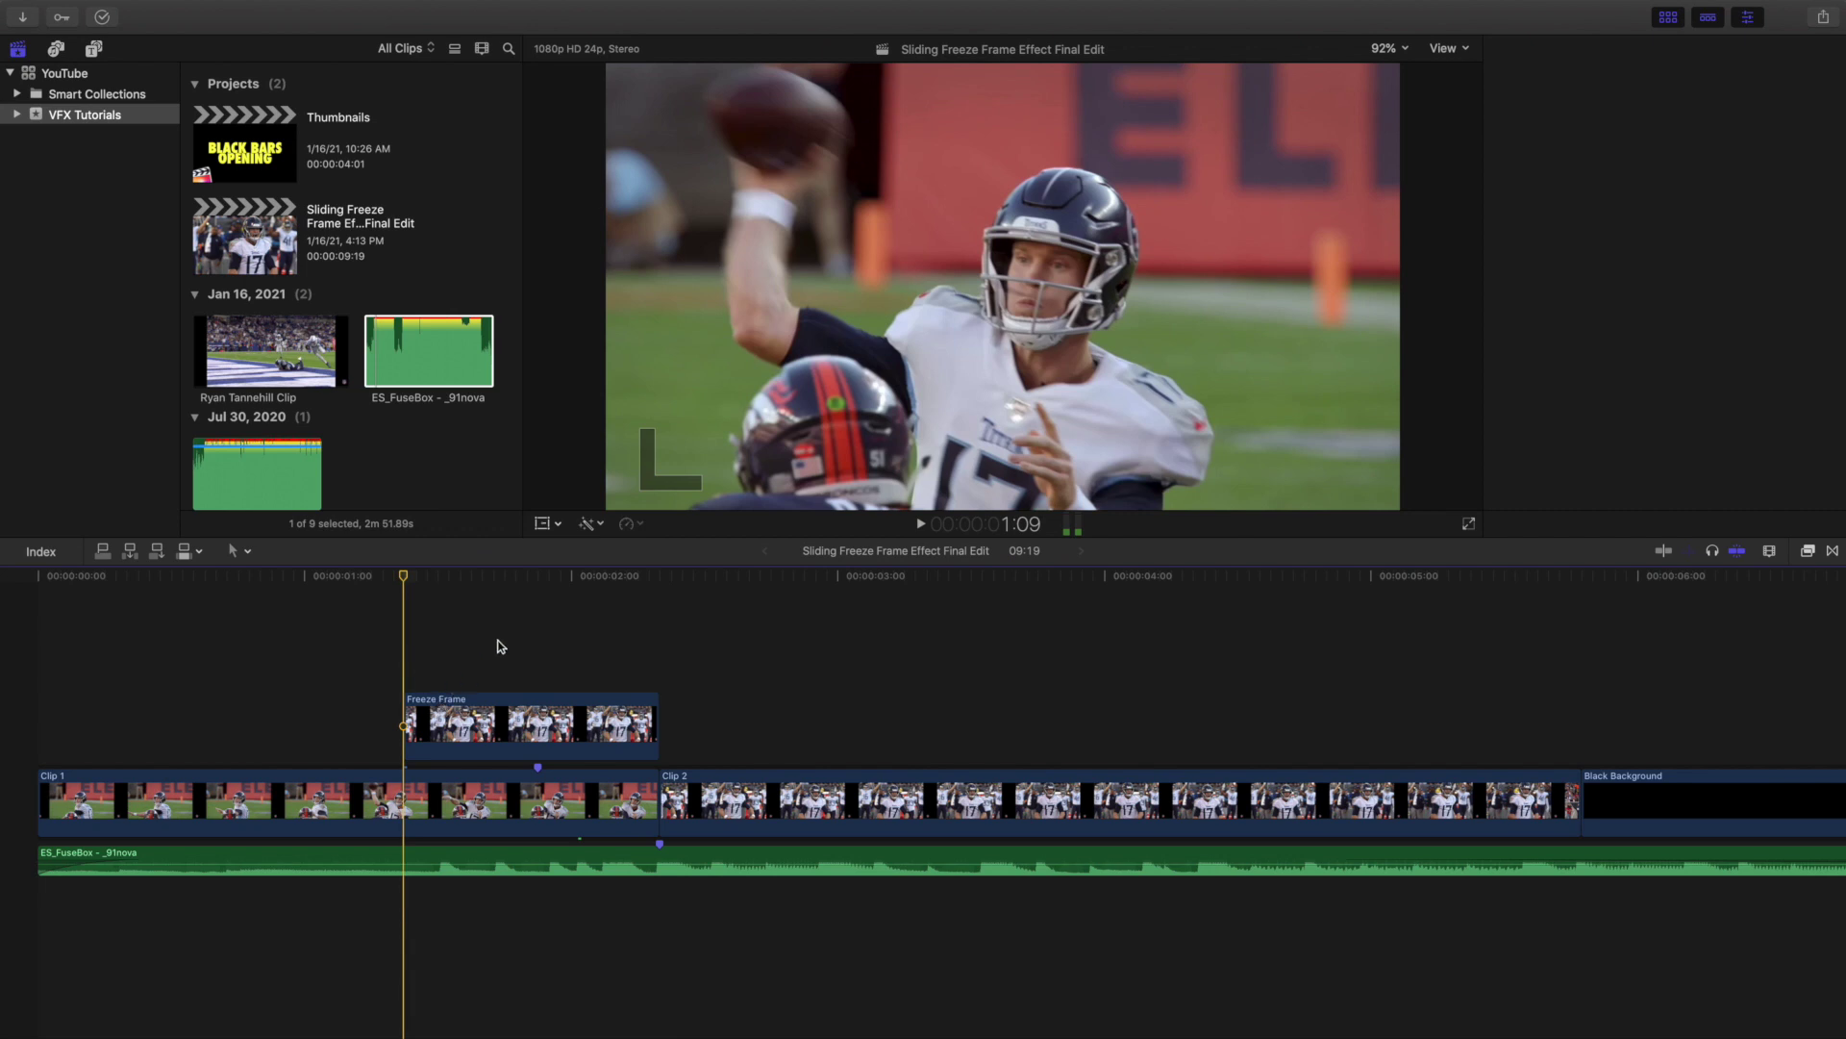
- Step frame by frame through the cutout sliding from -1643.5 px to its 0 px resting frame
key(c)
scroll(1650, 509, down, 5)
scroll(1651, 509, down, 3)
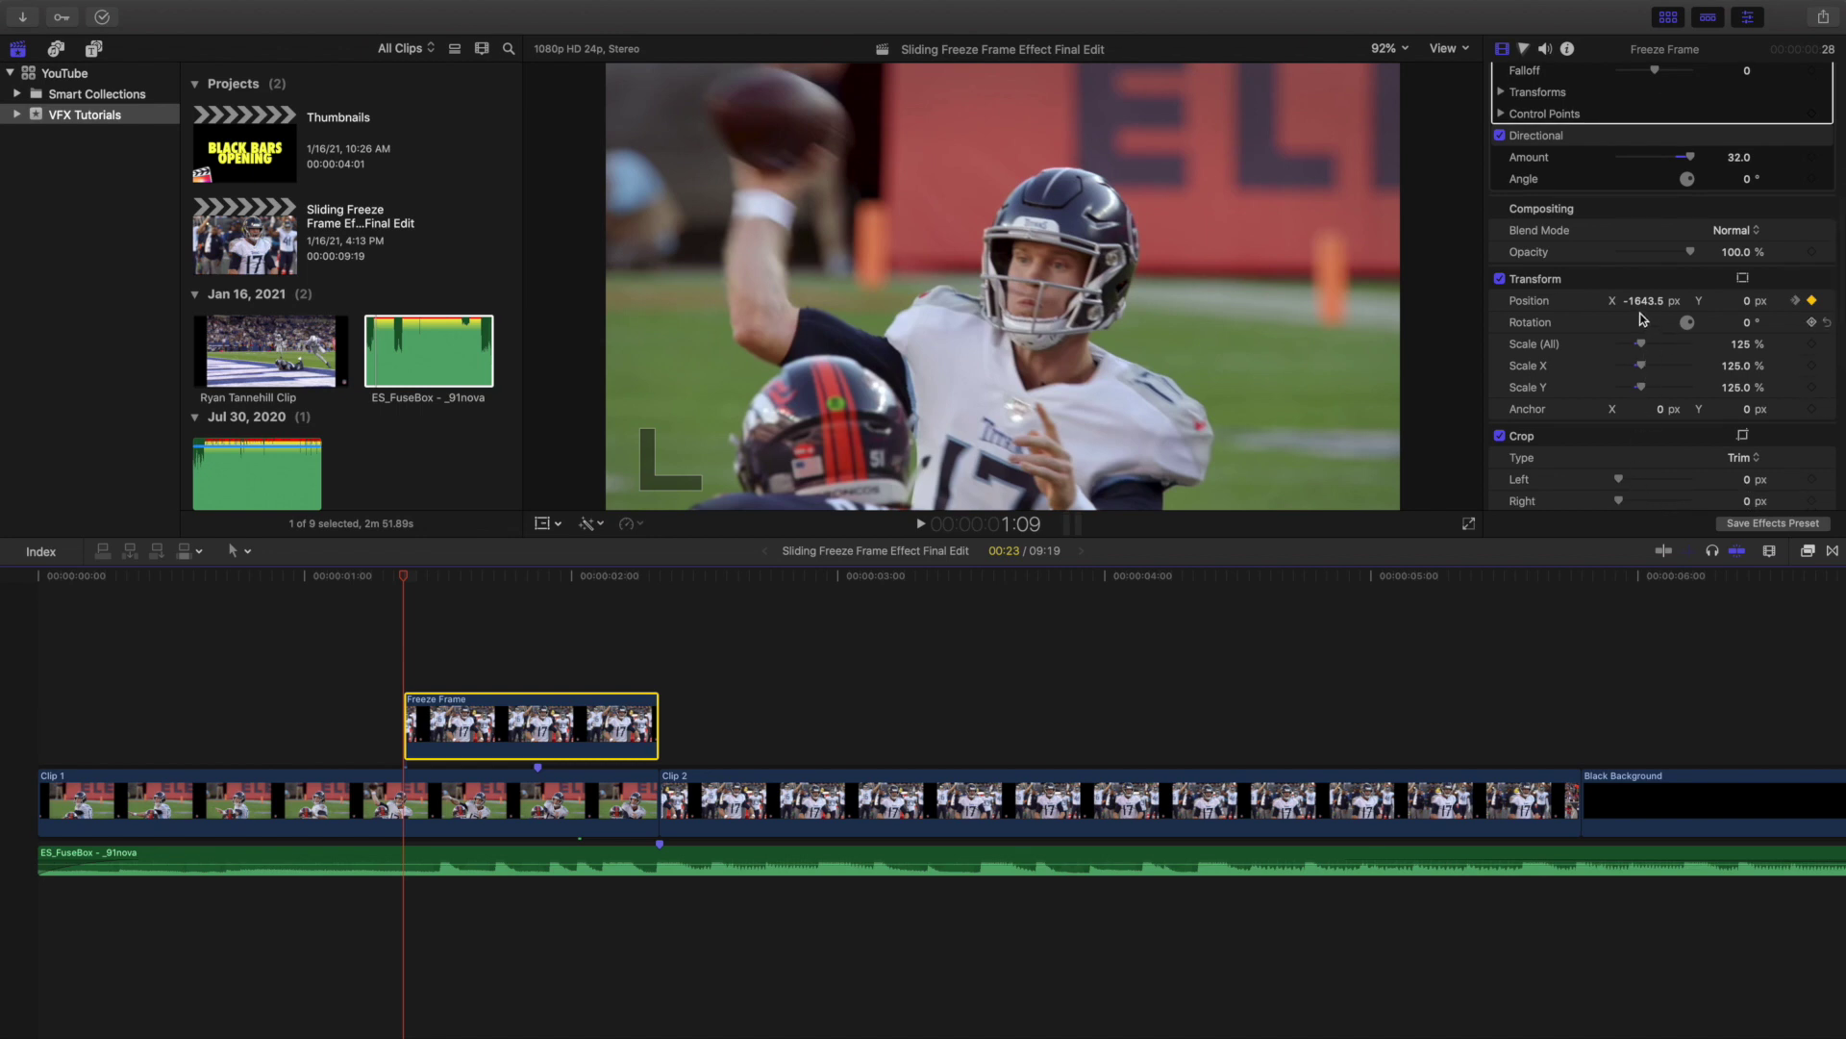
key(Right)
key(Right)
key(Right)
key(Right)
key(Right)
key(Right)
key(Right)
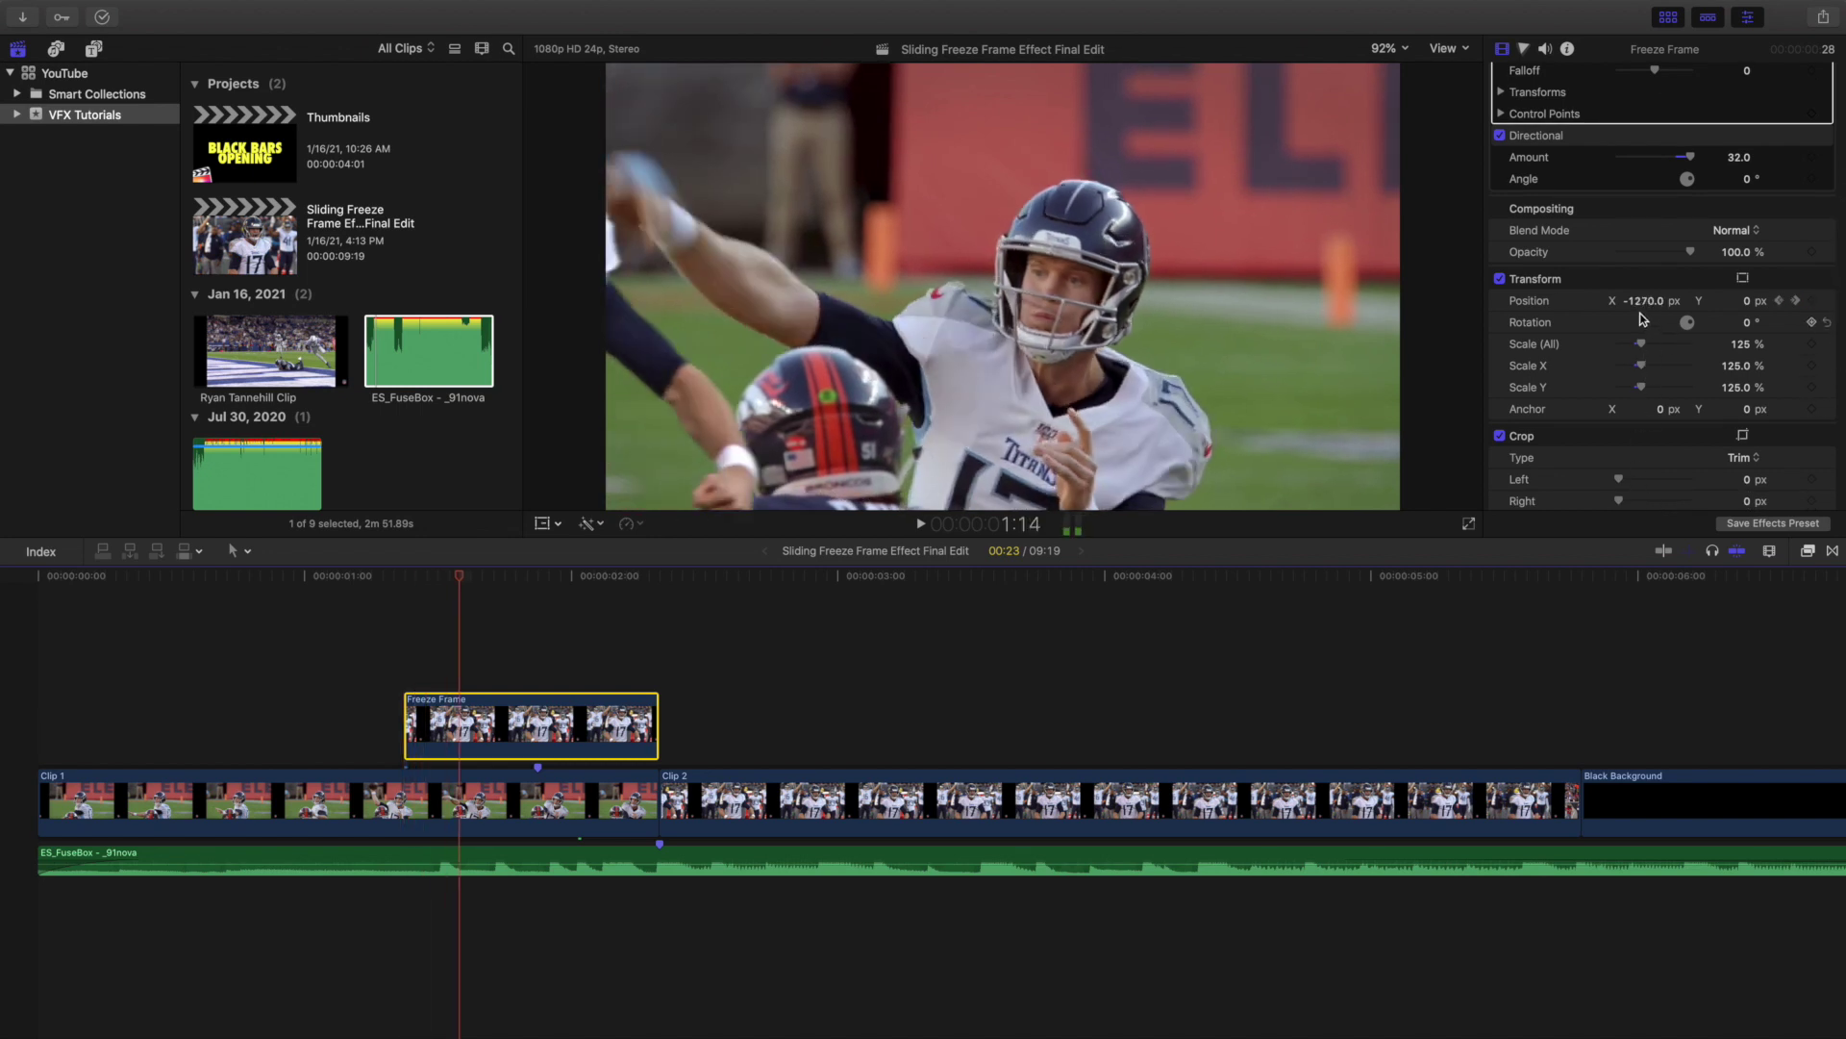
key(Right)
key(Right)
key(Right)
key(Right)
key(Right)
key(Right)
key(Right)
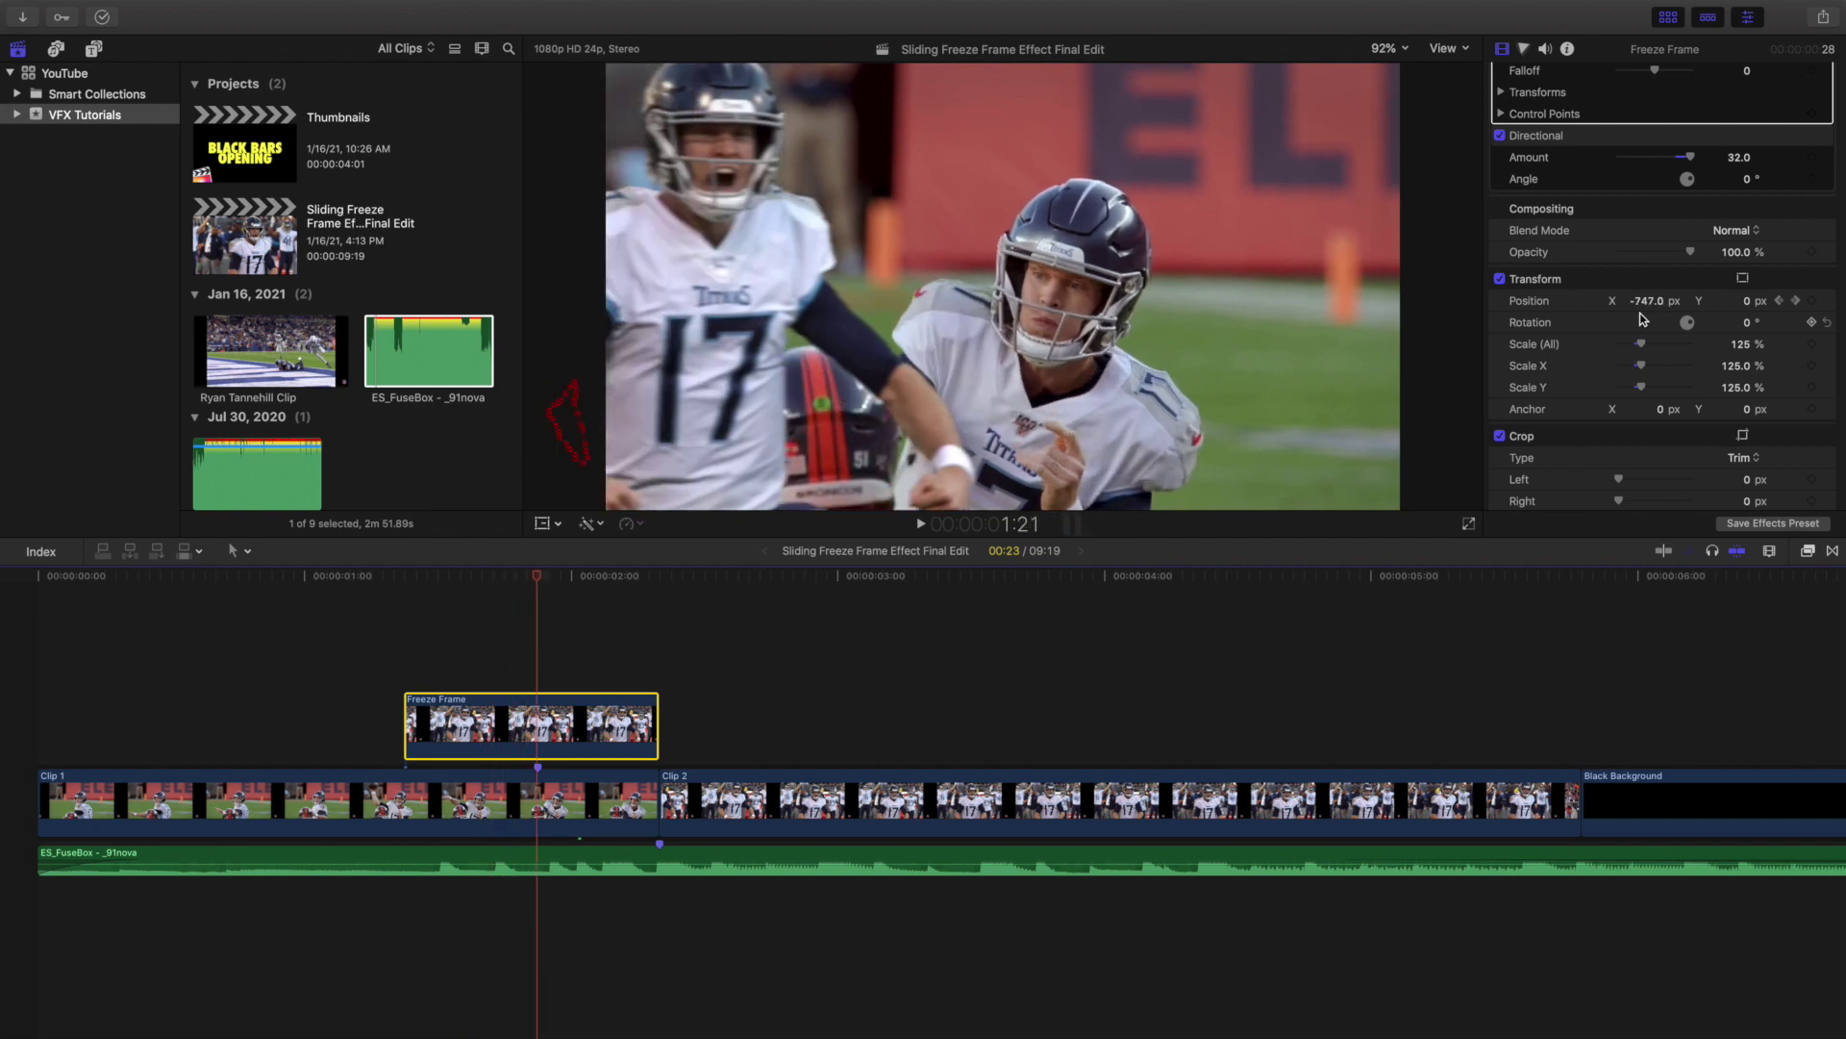
key(Right)
key(Right)
key(Right)
key(Right)
key(Right)
key(Right)
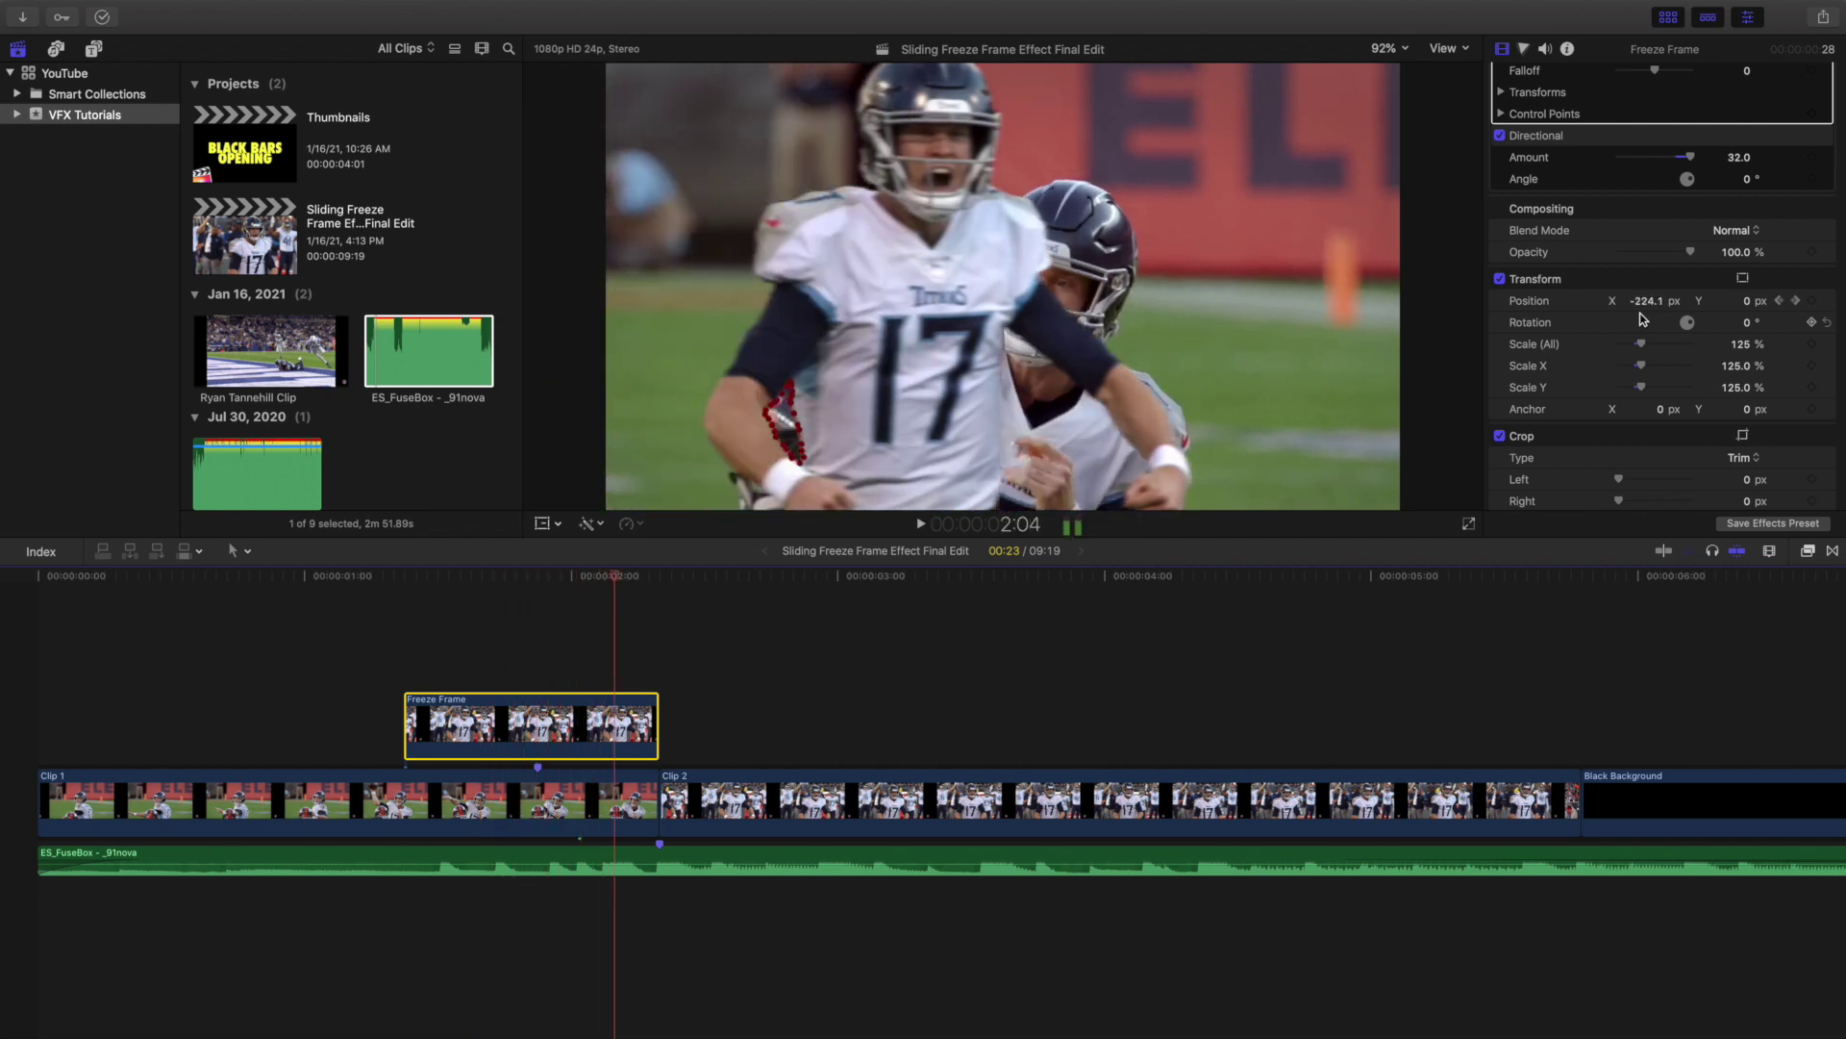
key(Right)
key(Right)
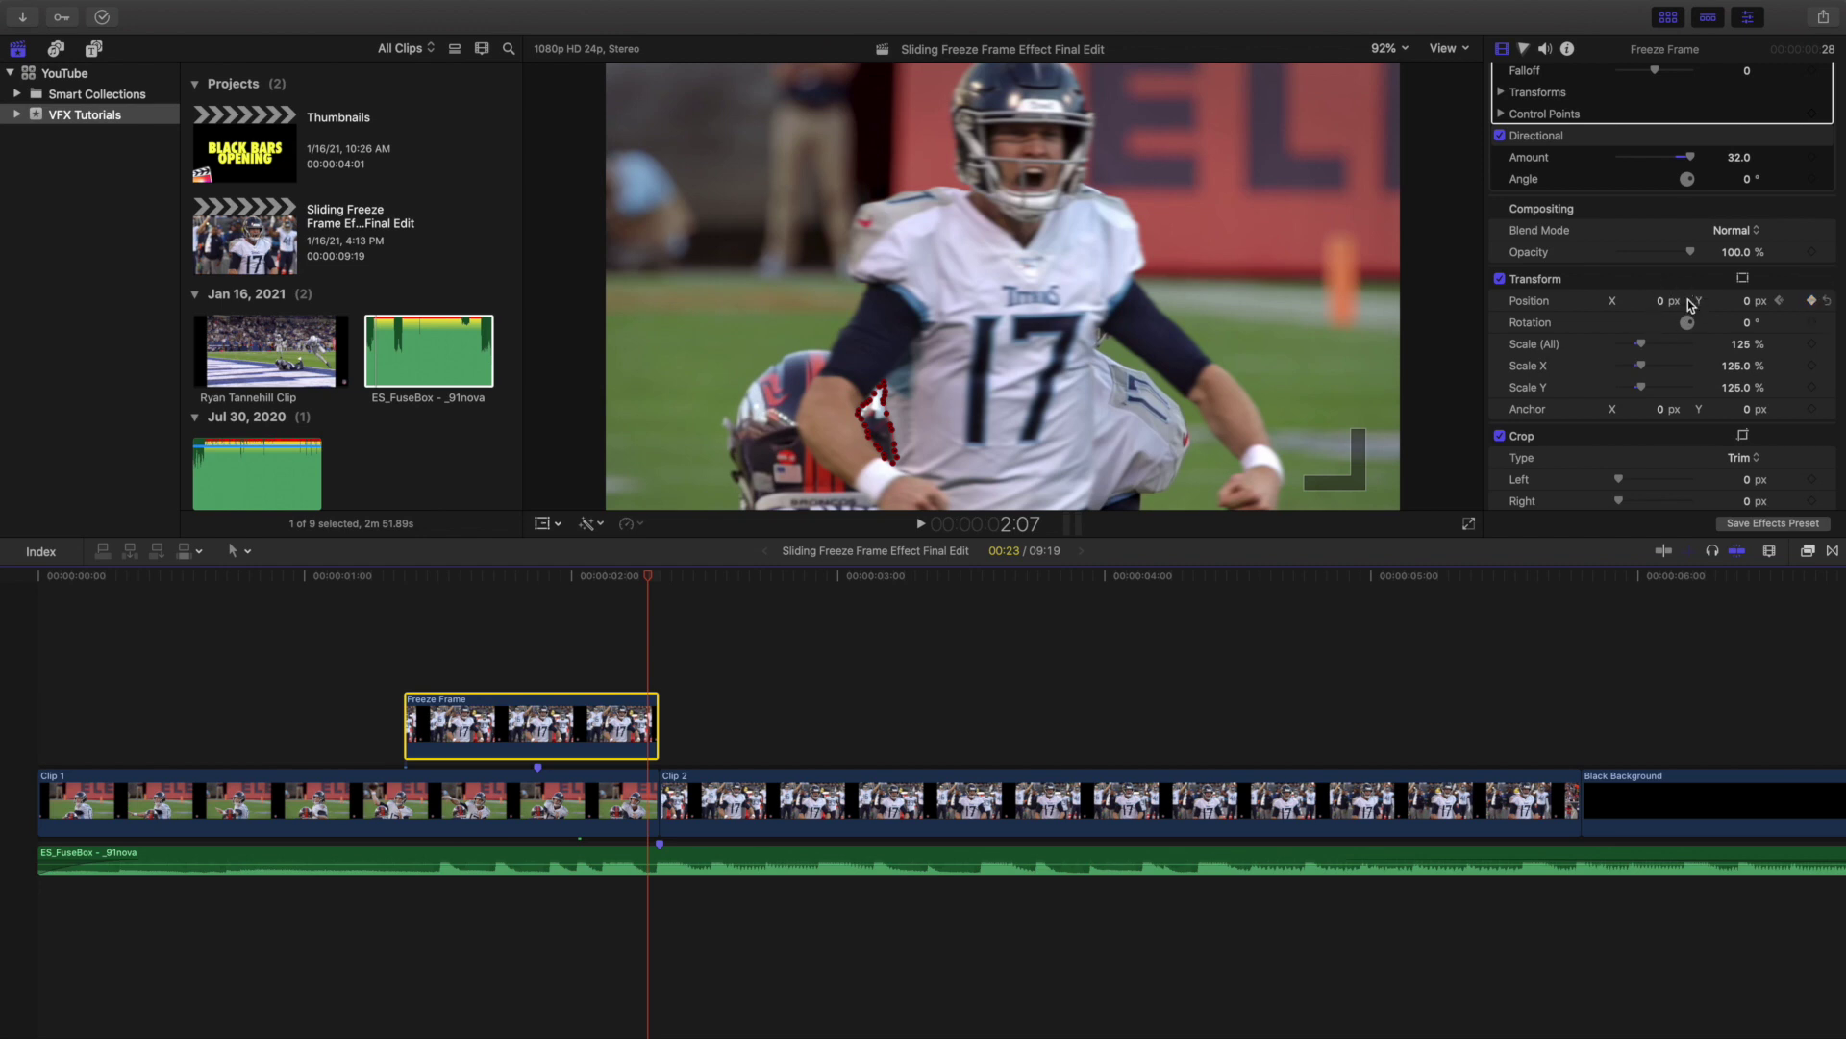
- Compare the freeze frame's last frame at 2:07 with Clip 2's first frame at 2:08
scroll(1689, 304, down, 1)
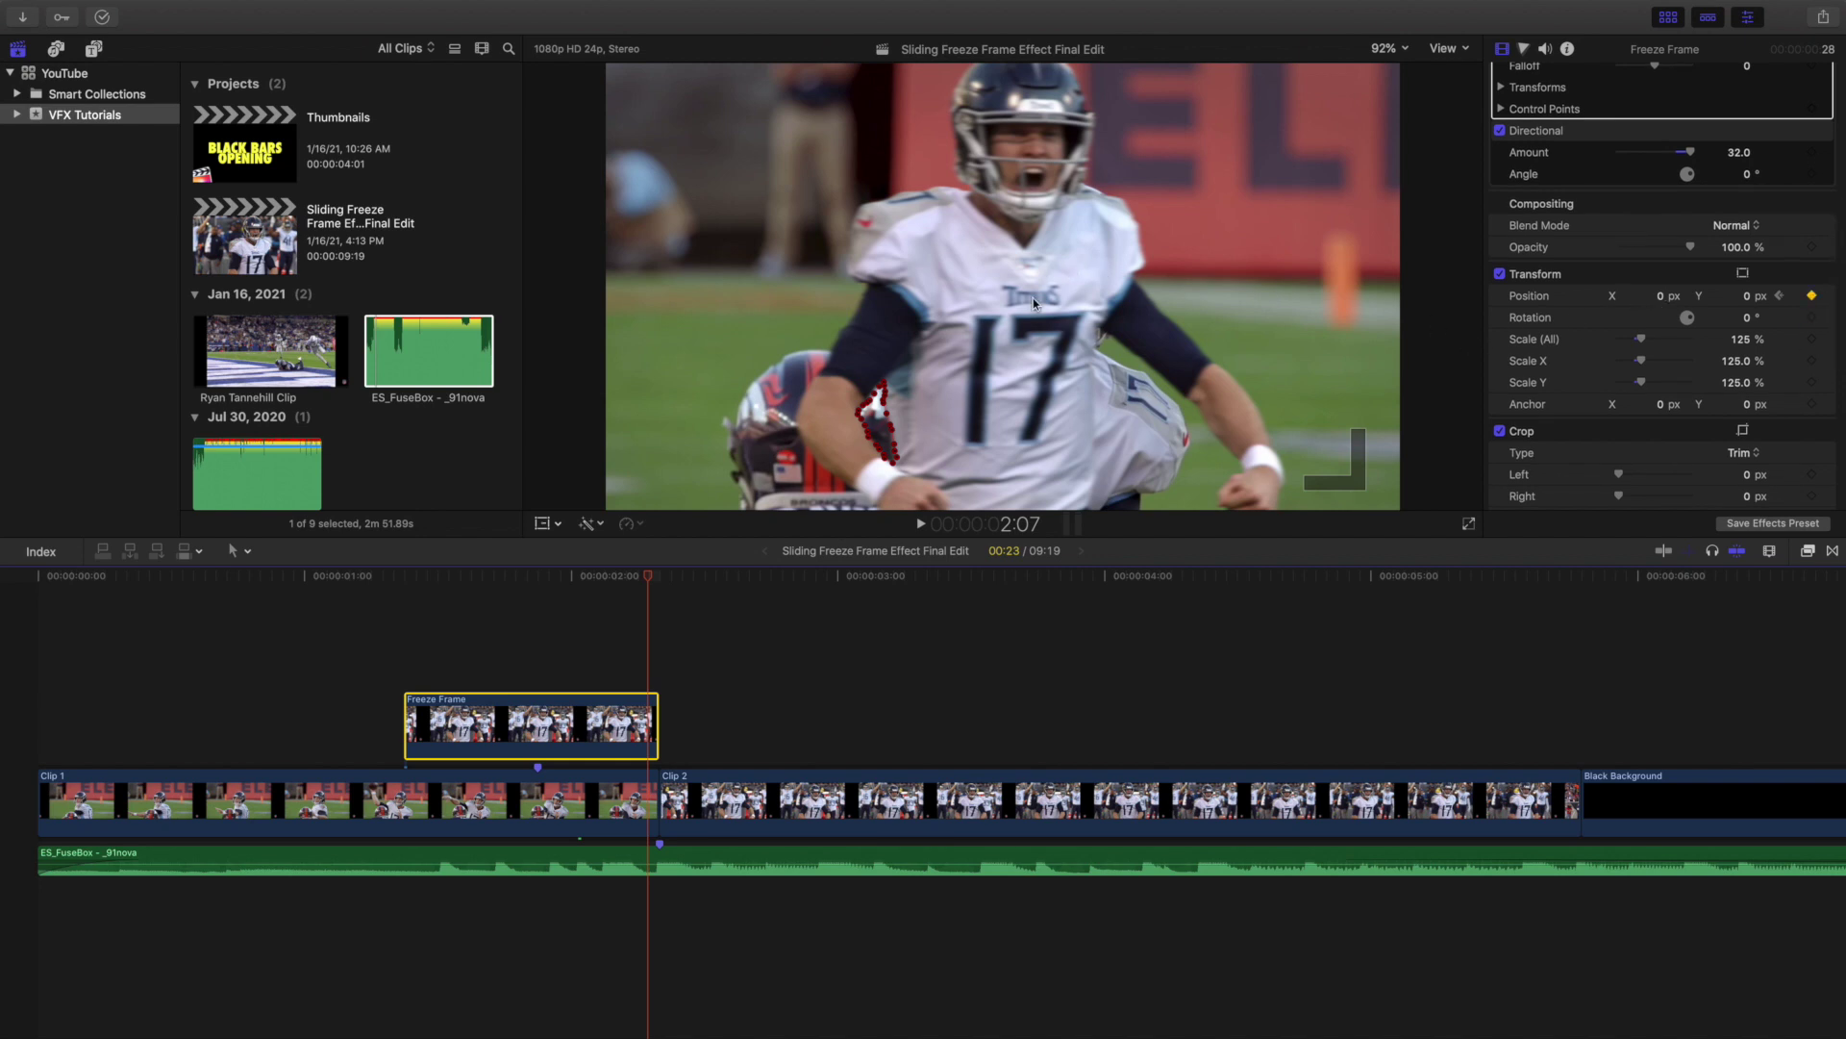
key(Right)
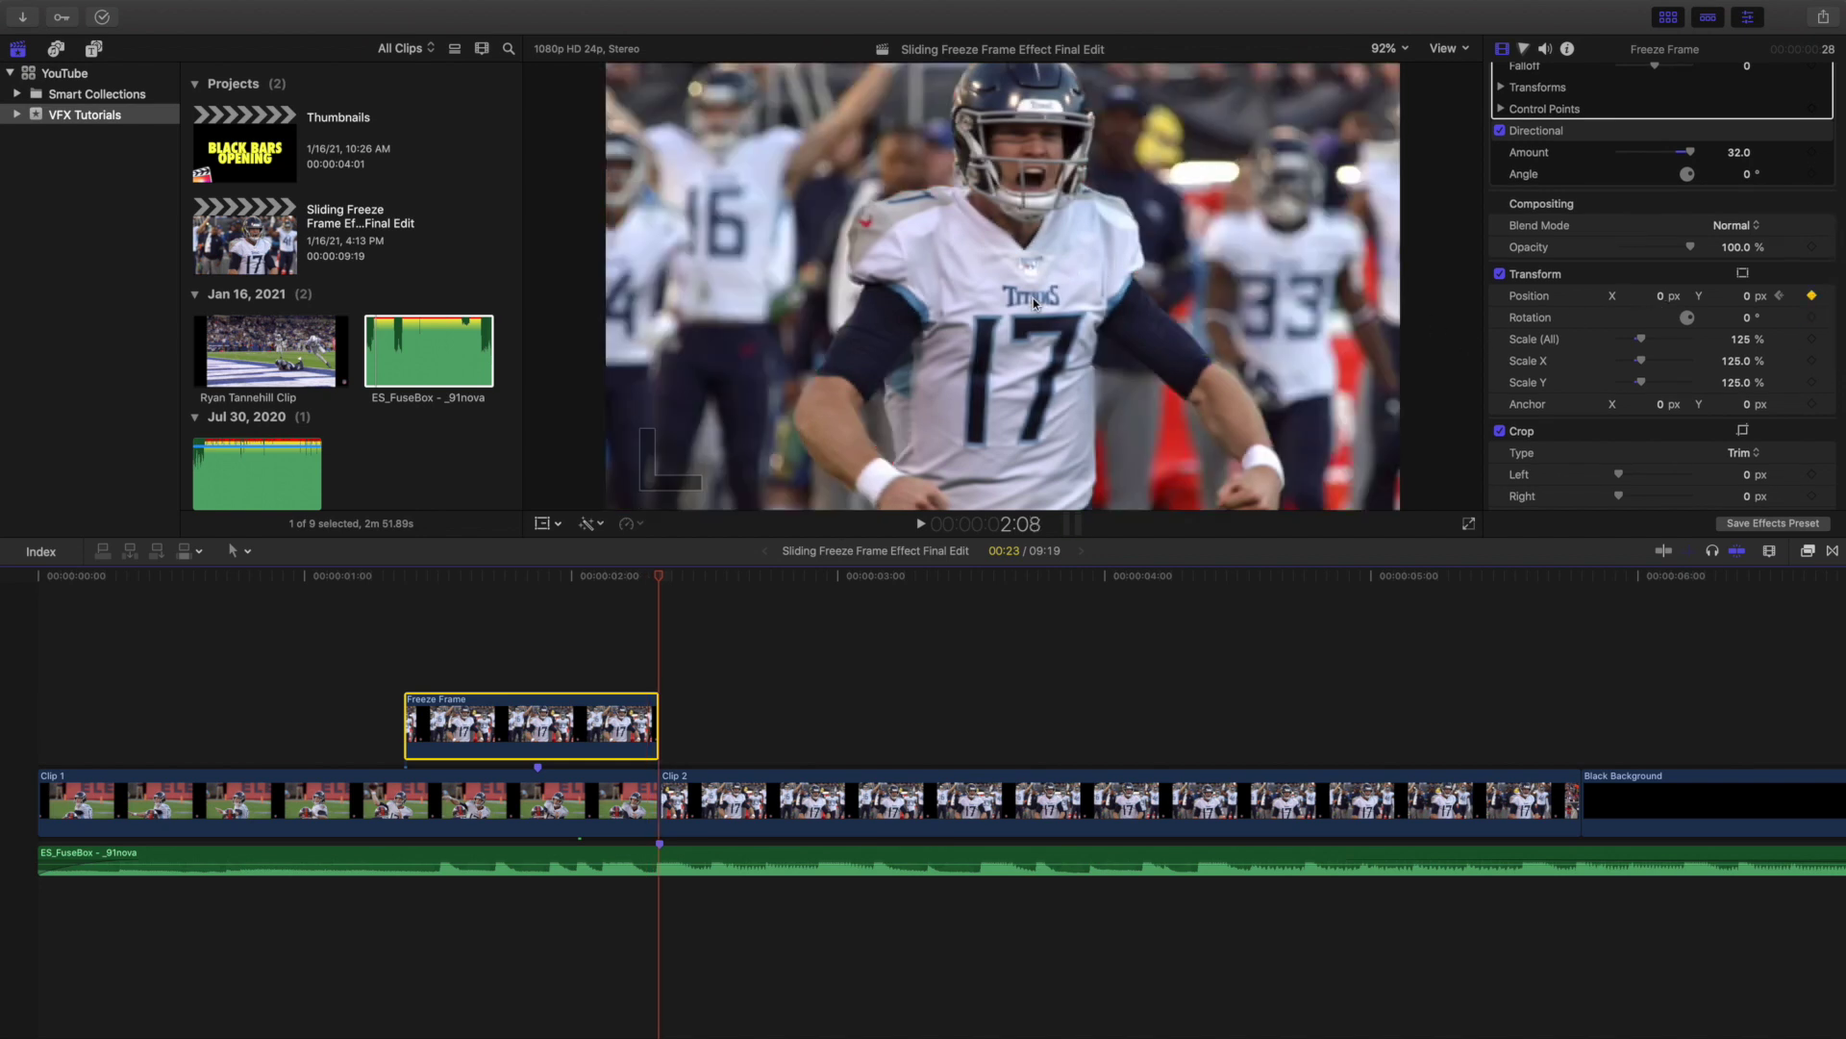
key(Left)
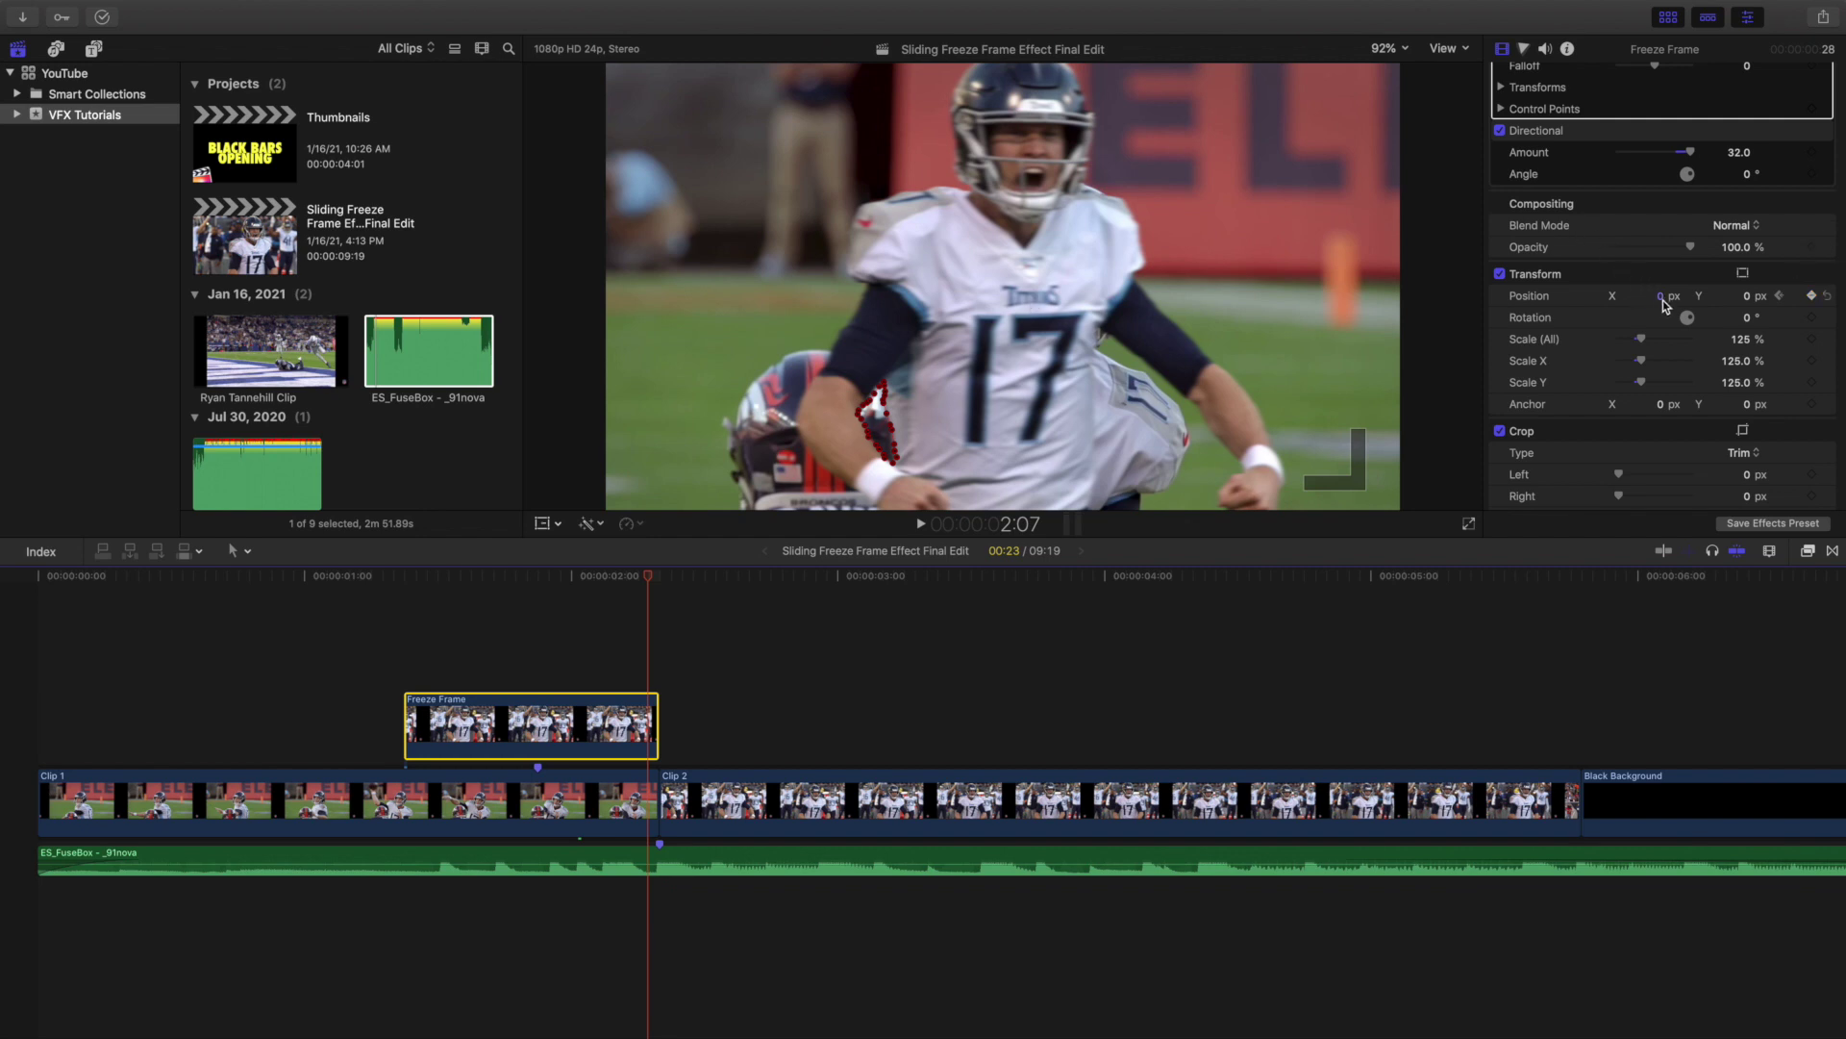
key(Right)
key(Left)
key(Right)
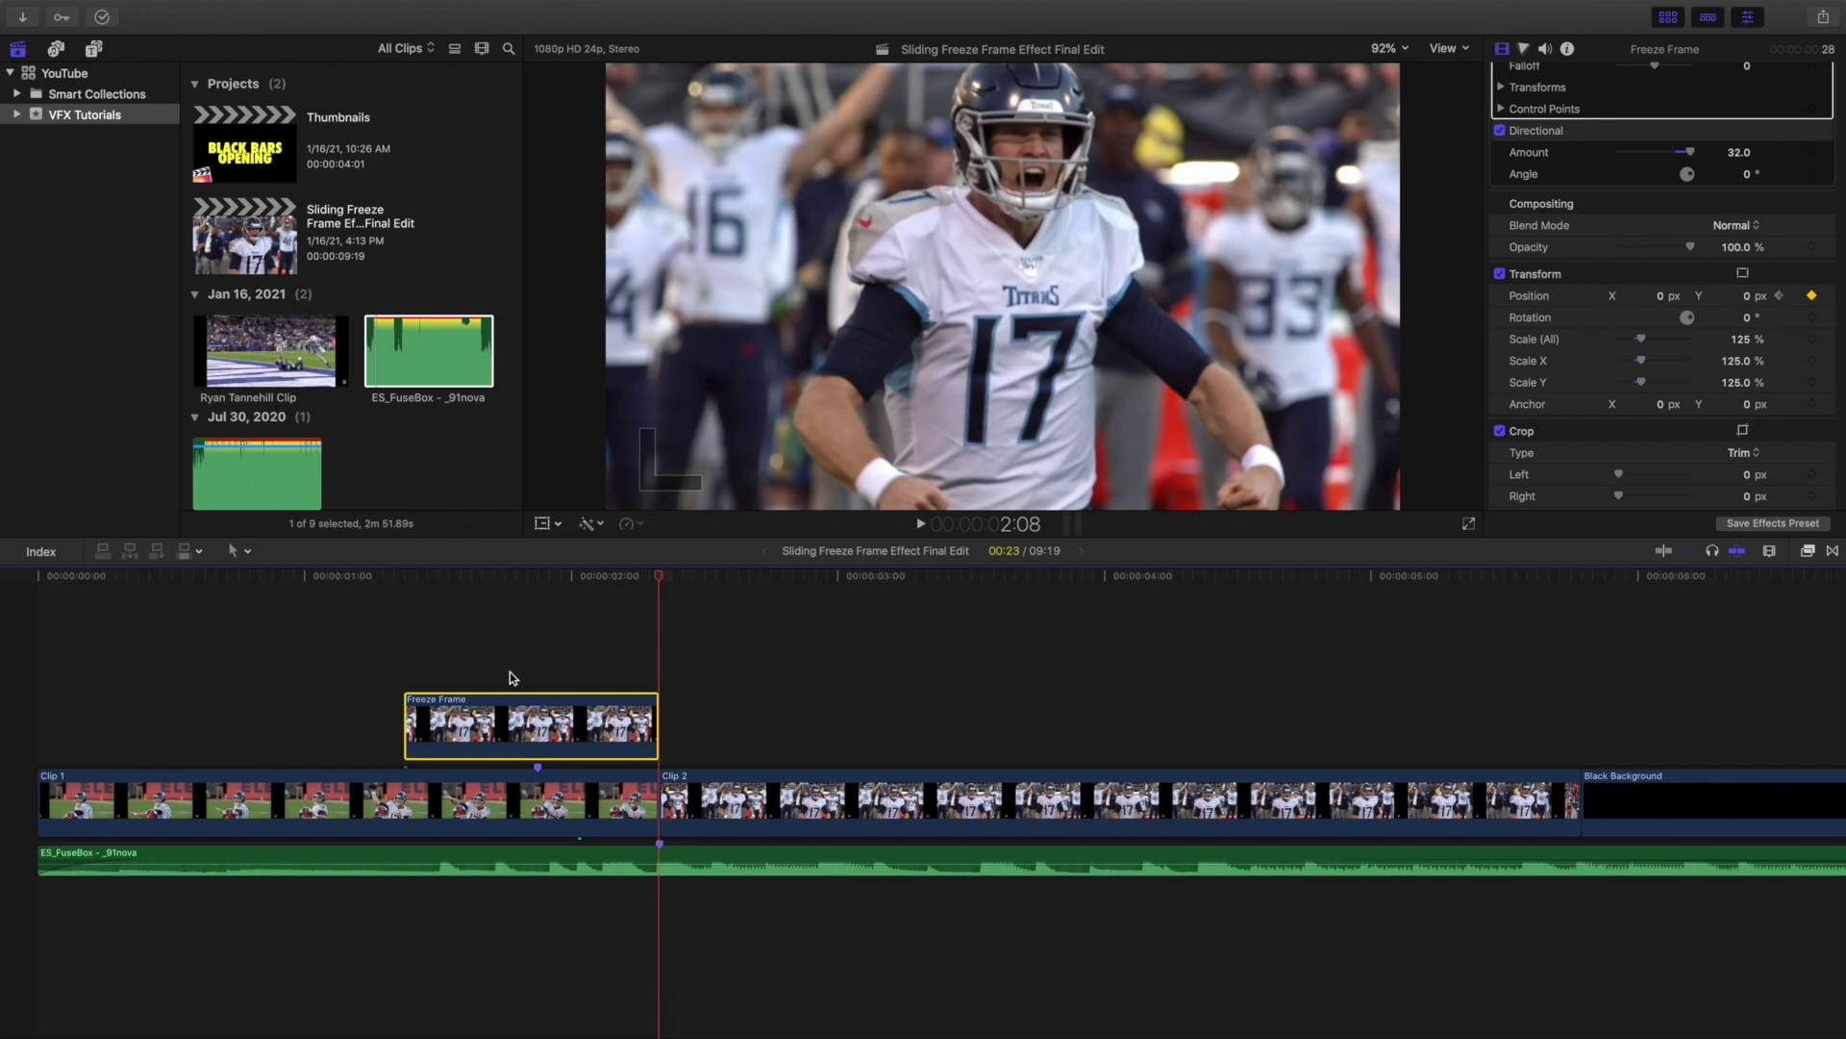
- Reselect the Freeze Frame at 1:09 and look up Directional under Blur in the Effects browser
click(406, 669)
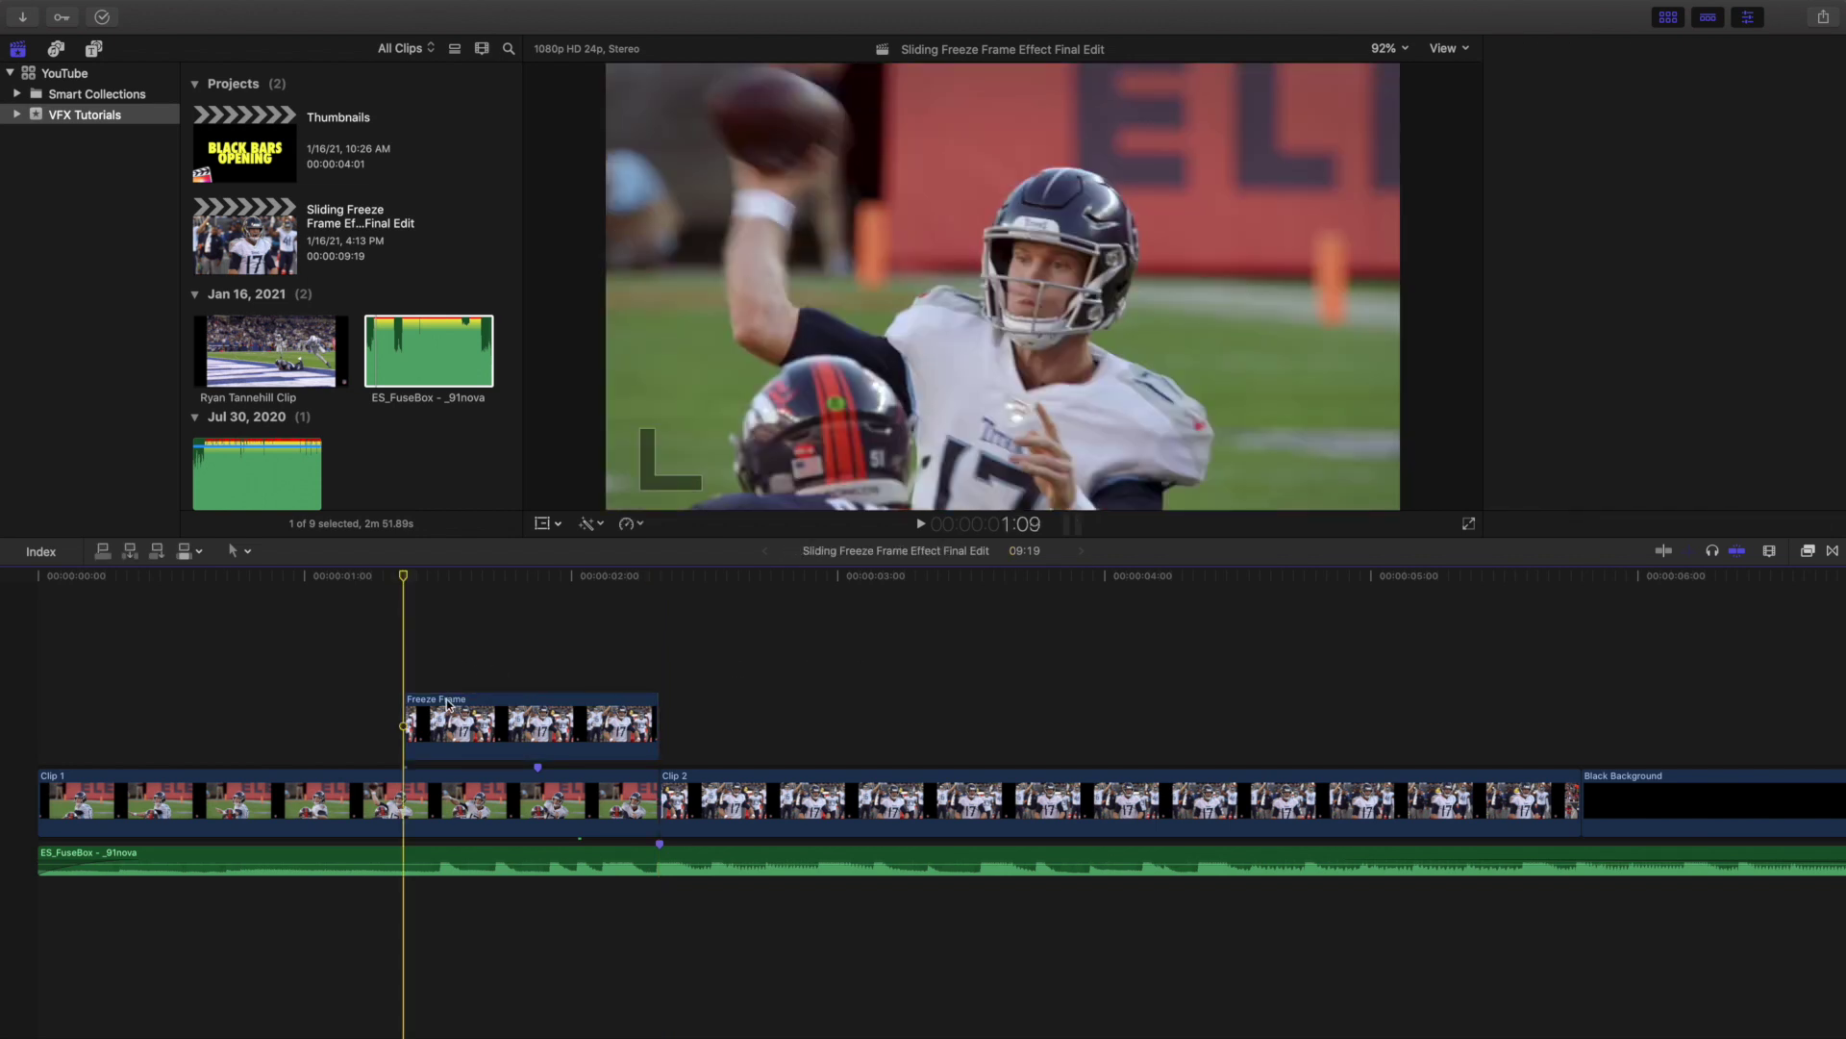
click(445, 705)
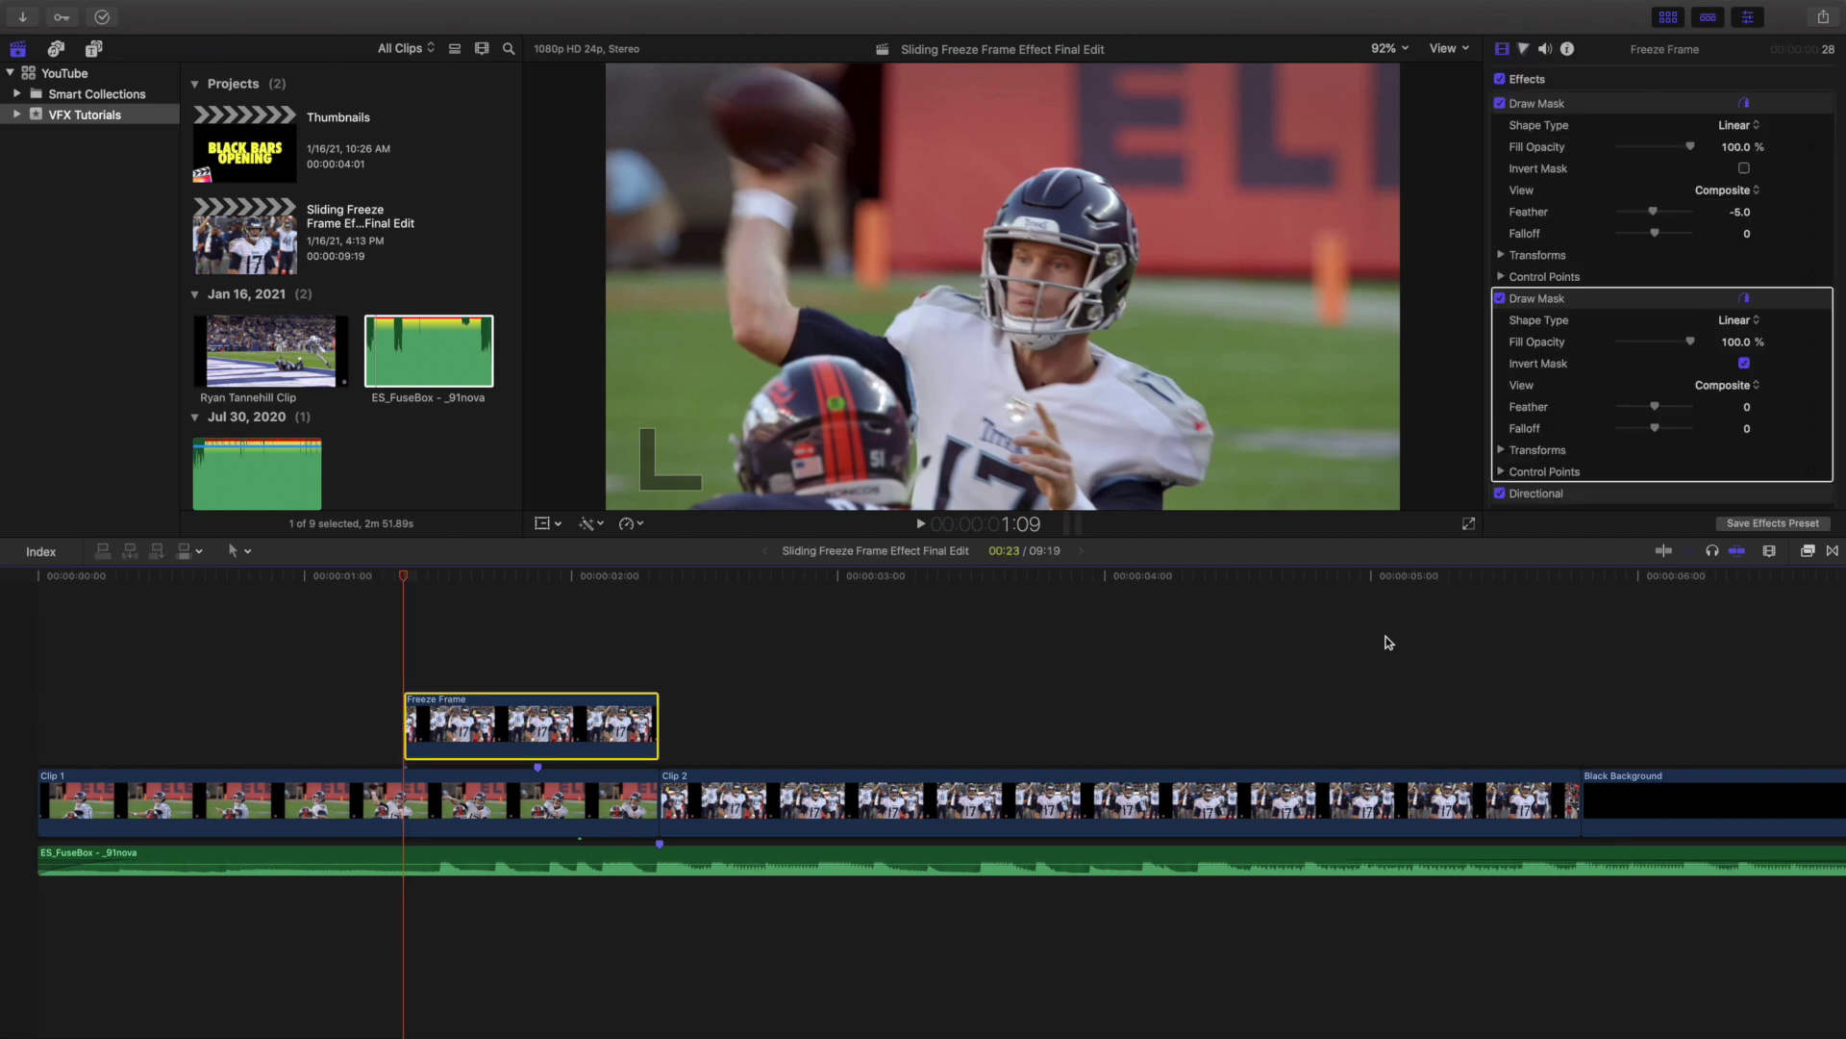
click(1808, 551)
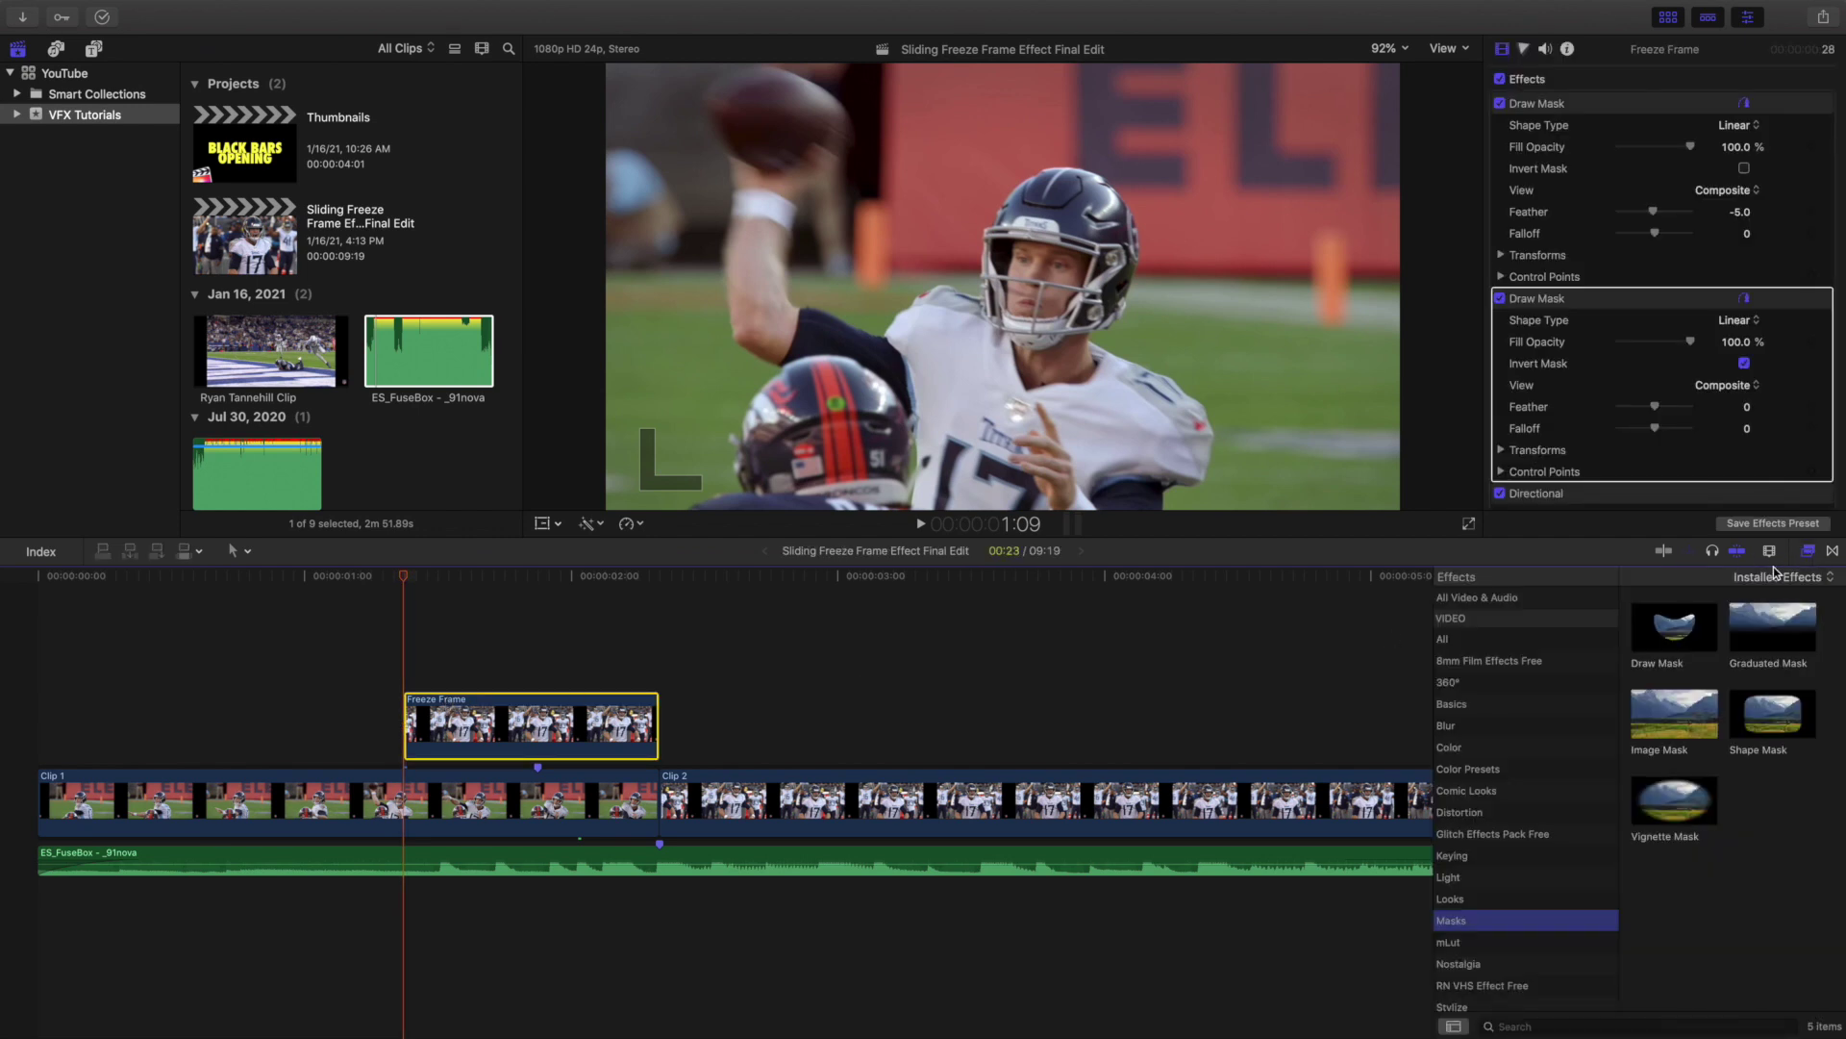
click(1472, 728)
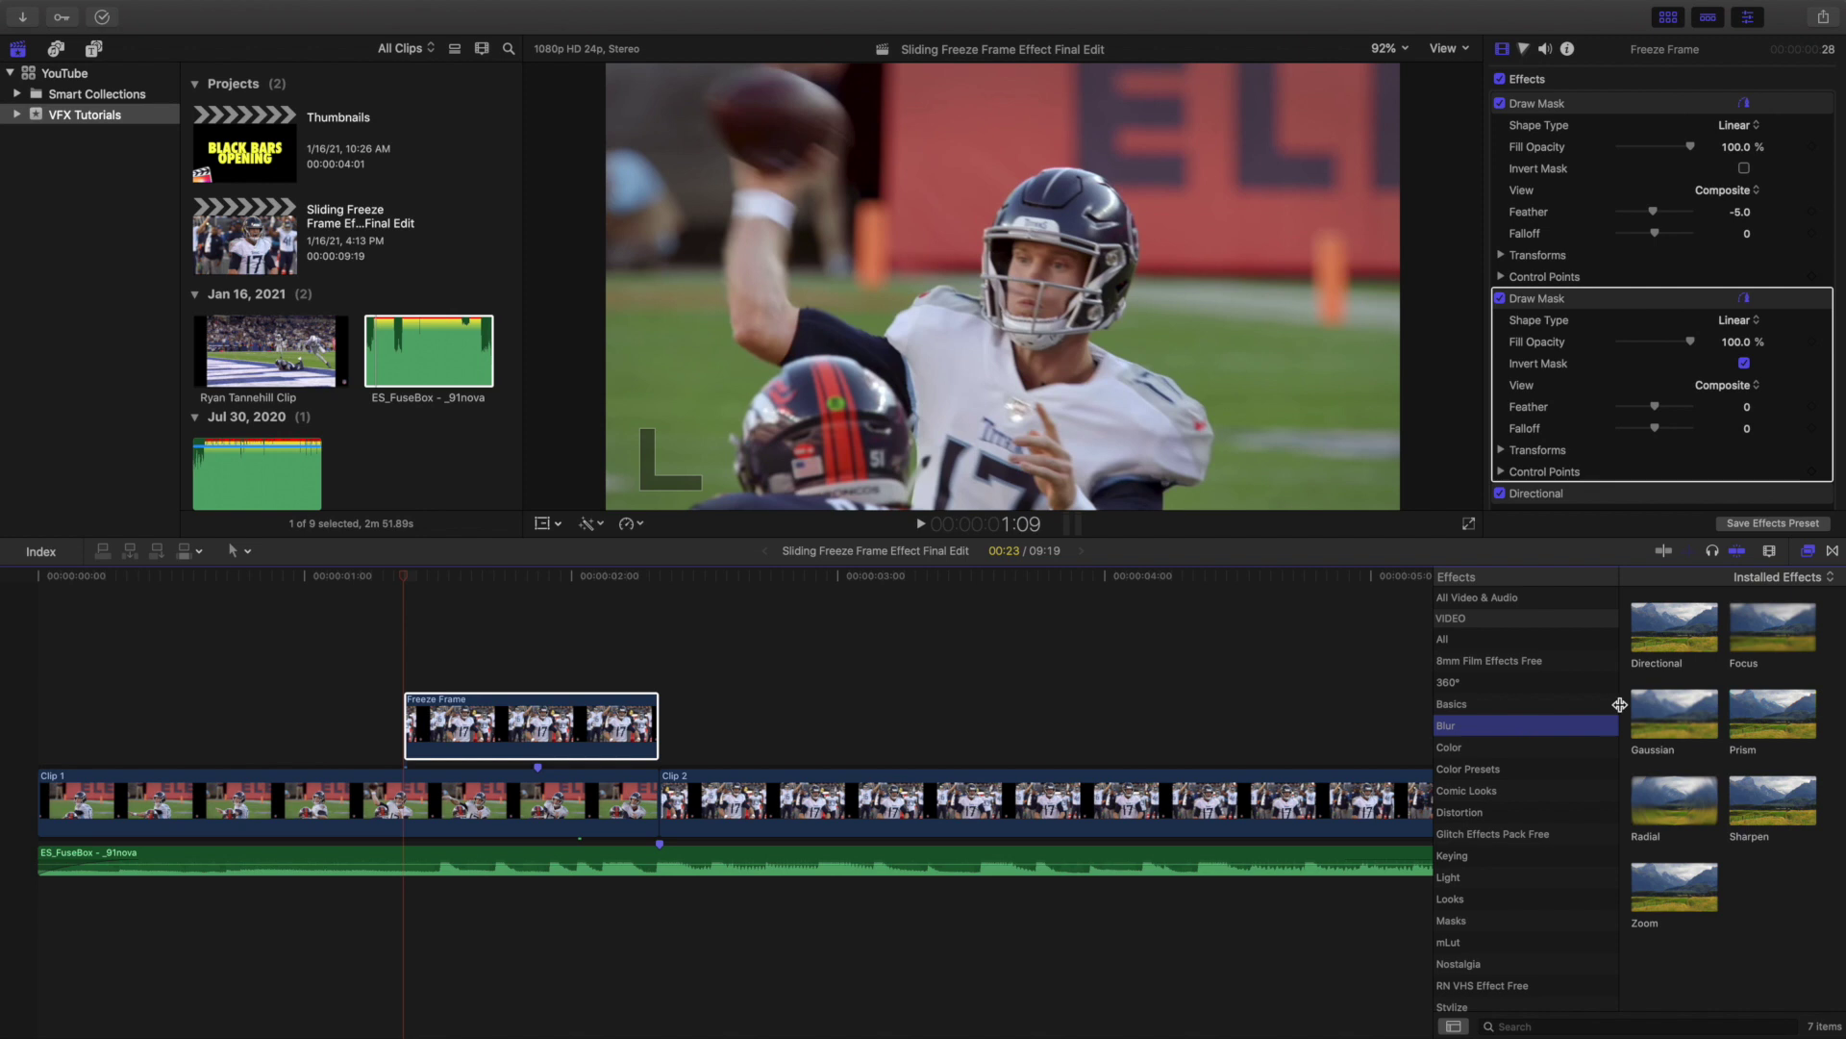
click(1809, 551)
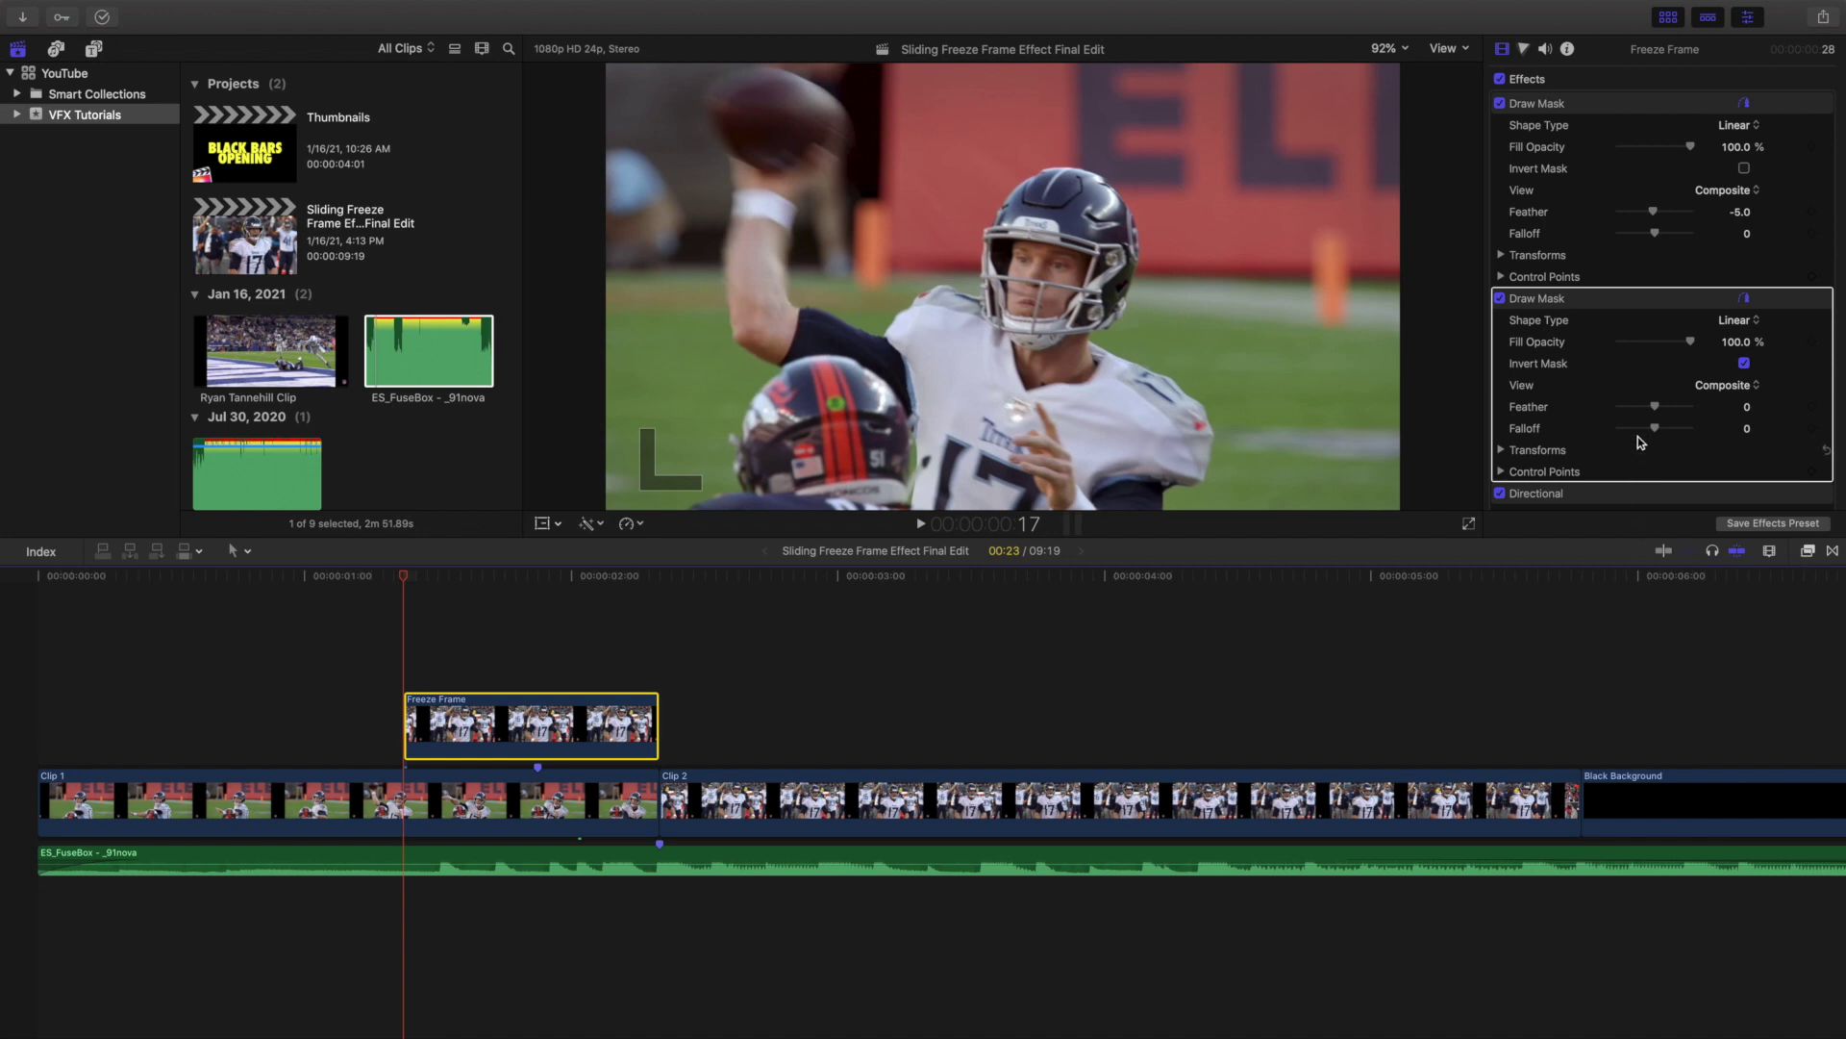
- Play the slide-in with the Directional blur at Amount 32, then toggle the blur off and on
scroll(1626, 451, down, 5)
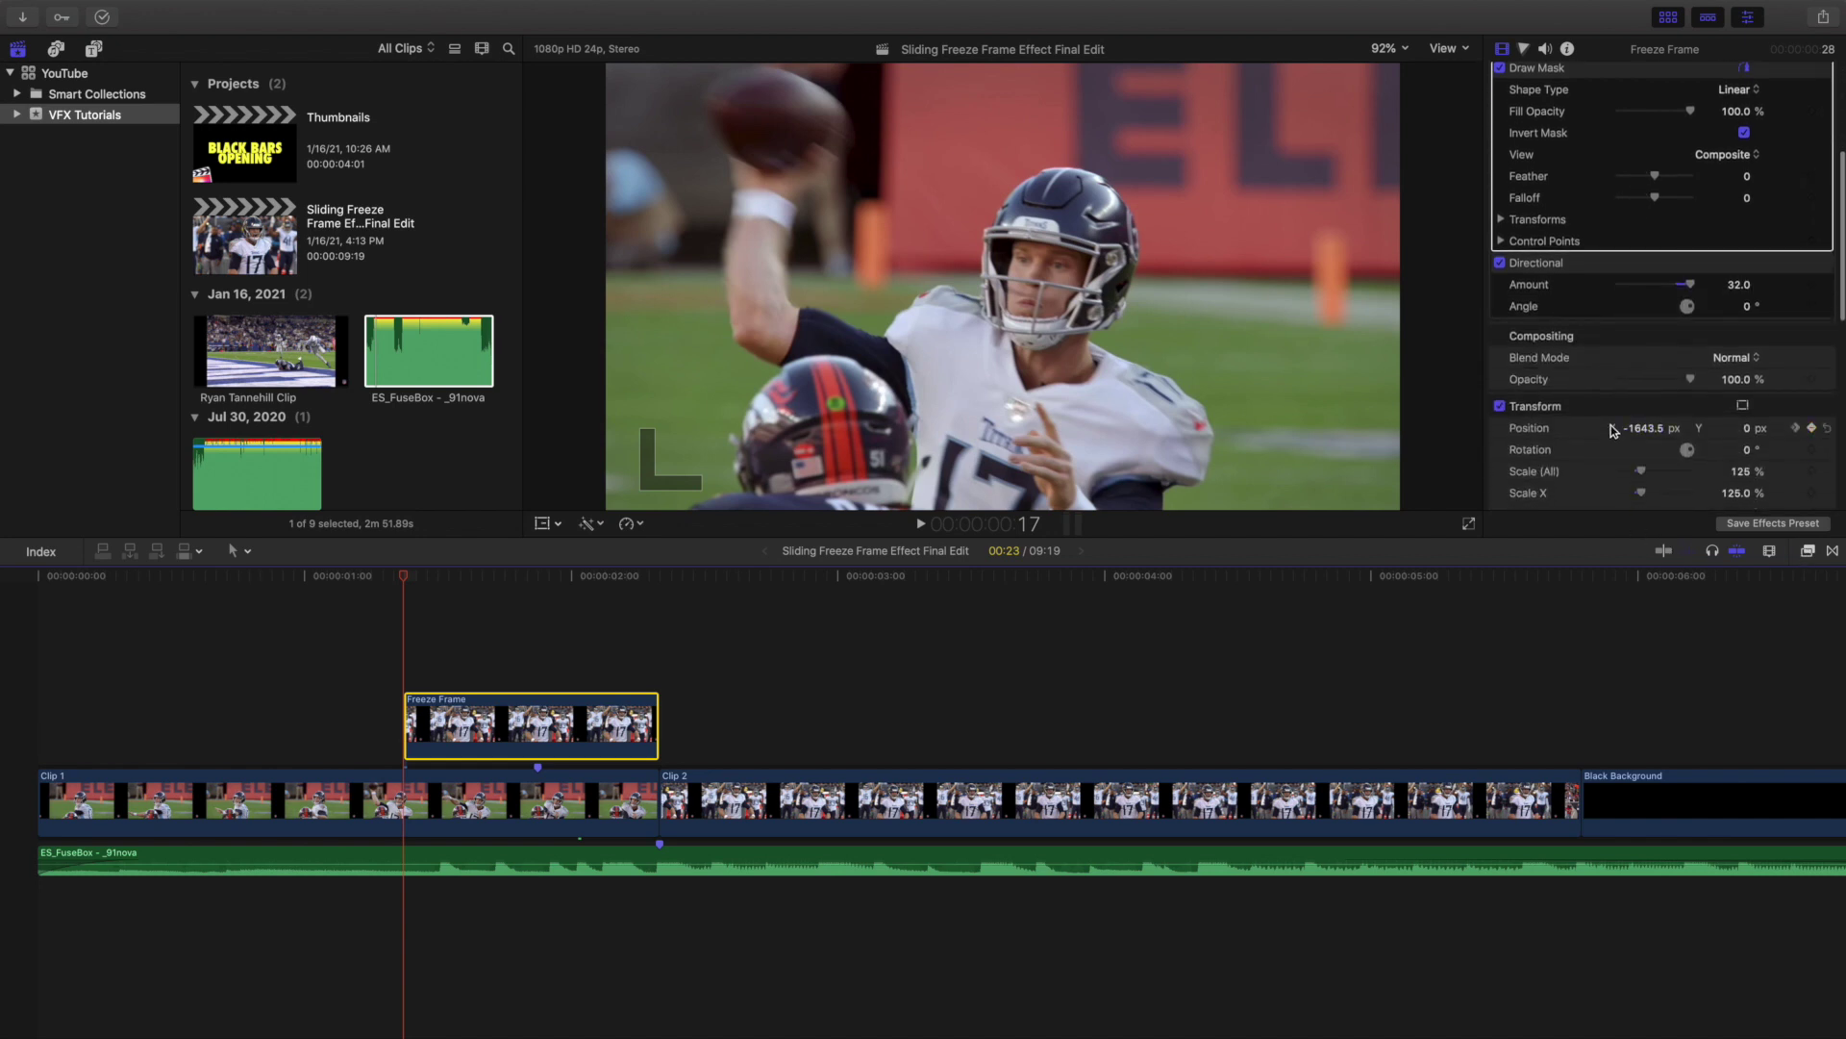
click(1575, 273)
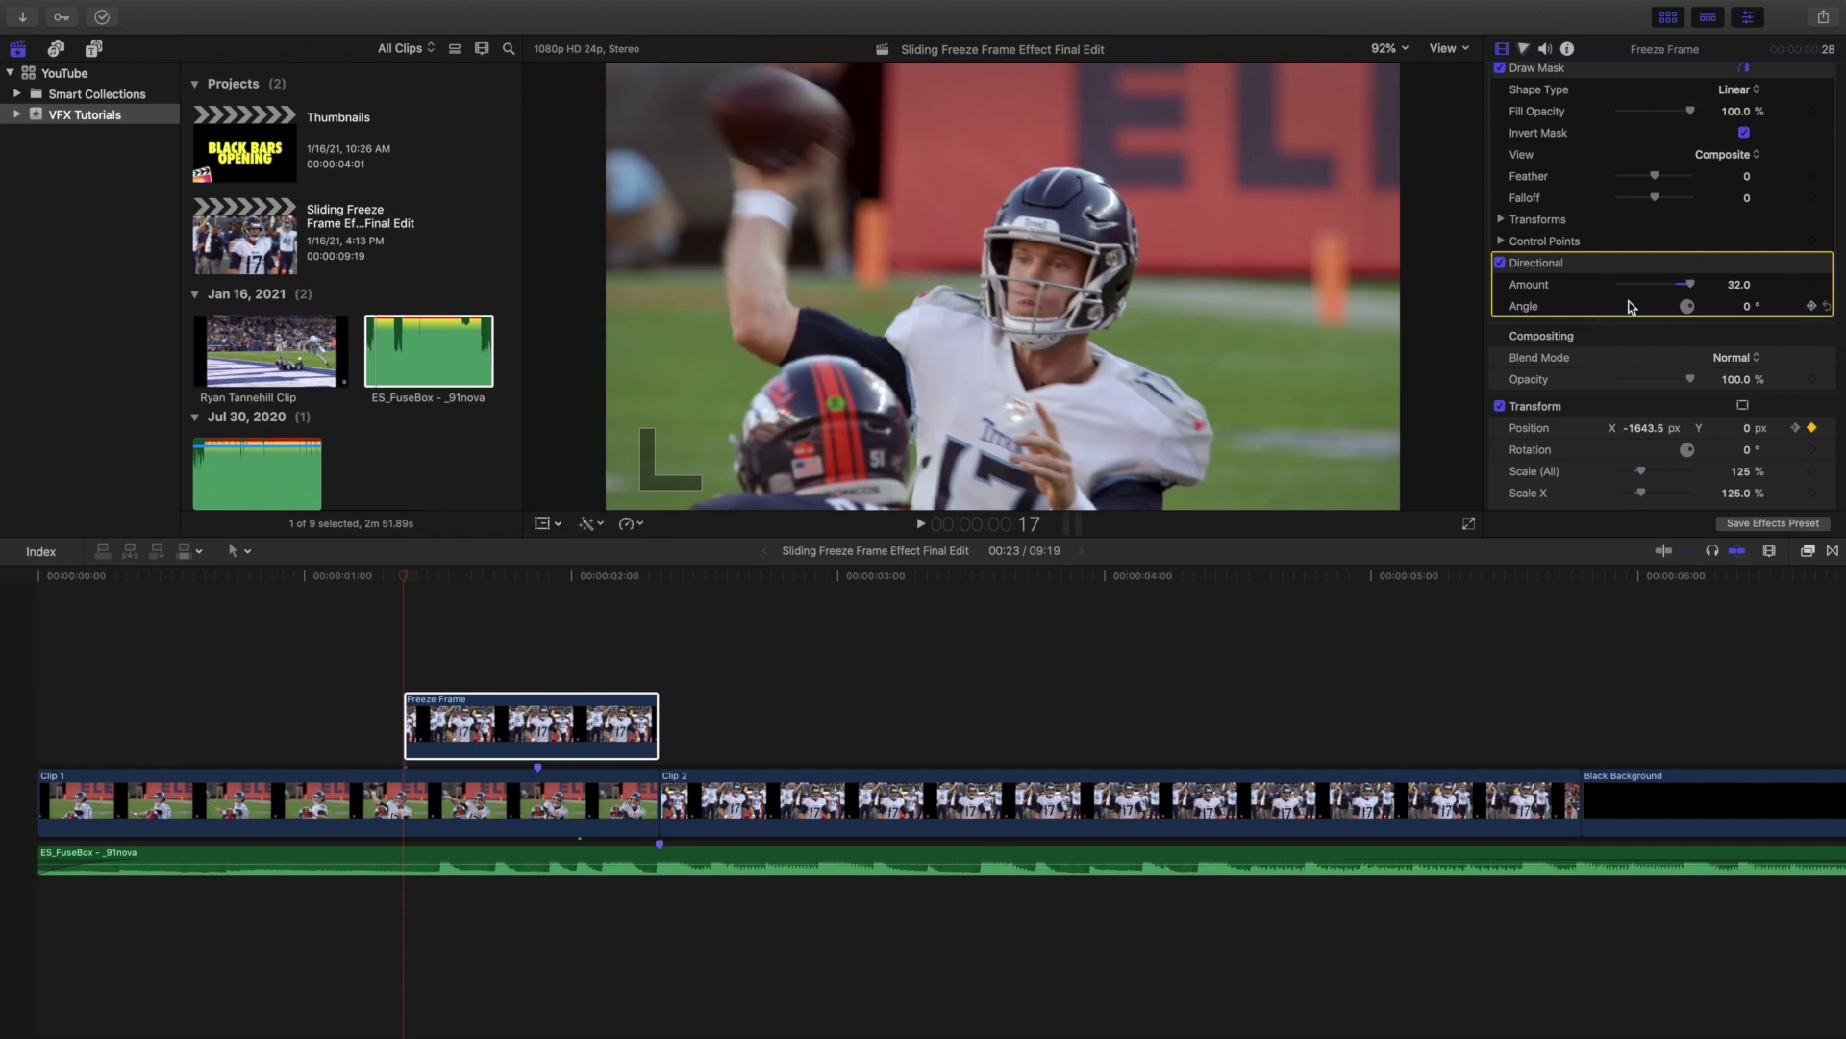
key(space)
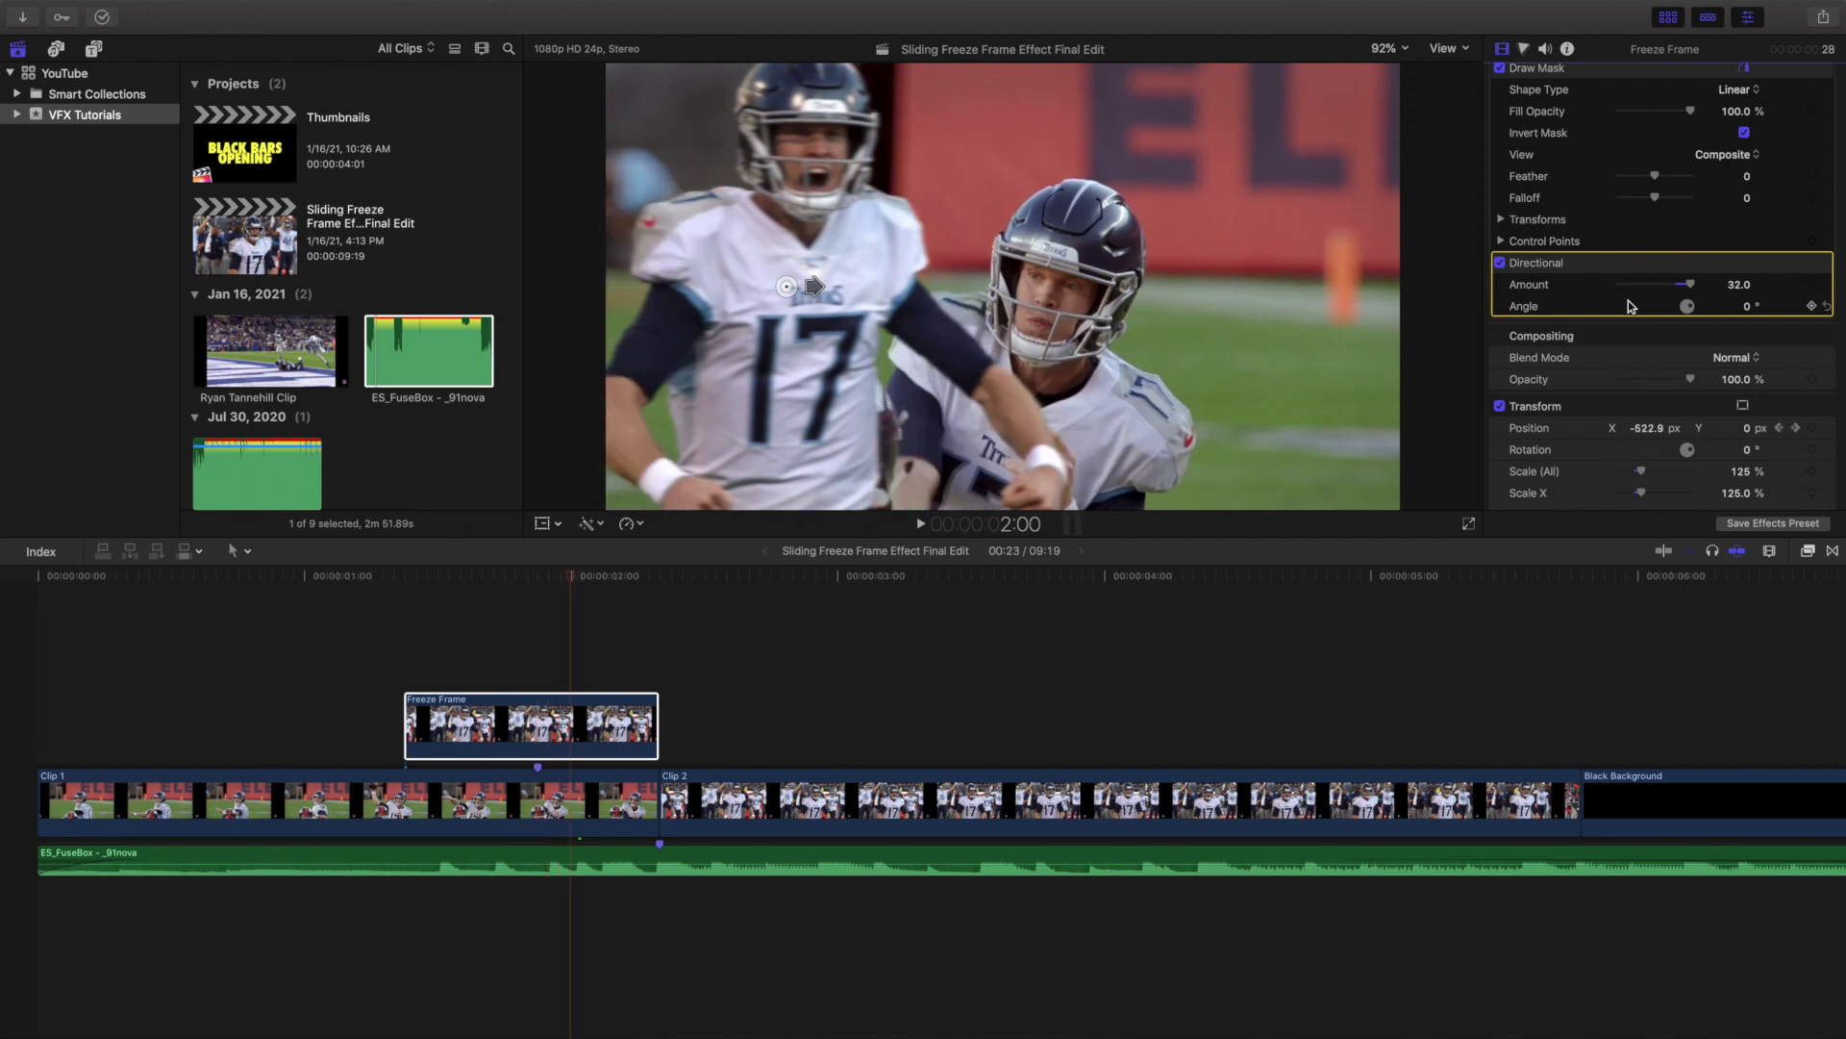
key(space)
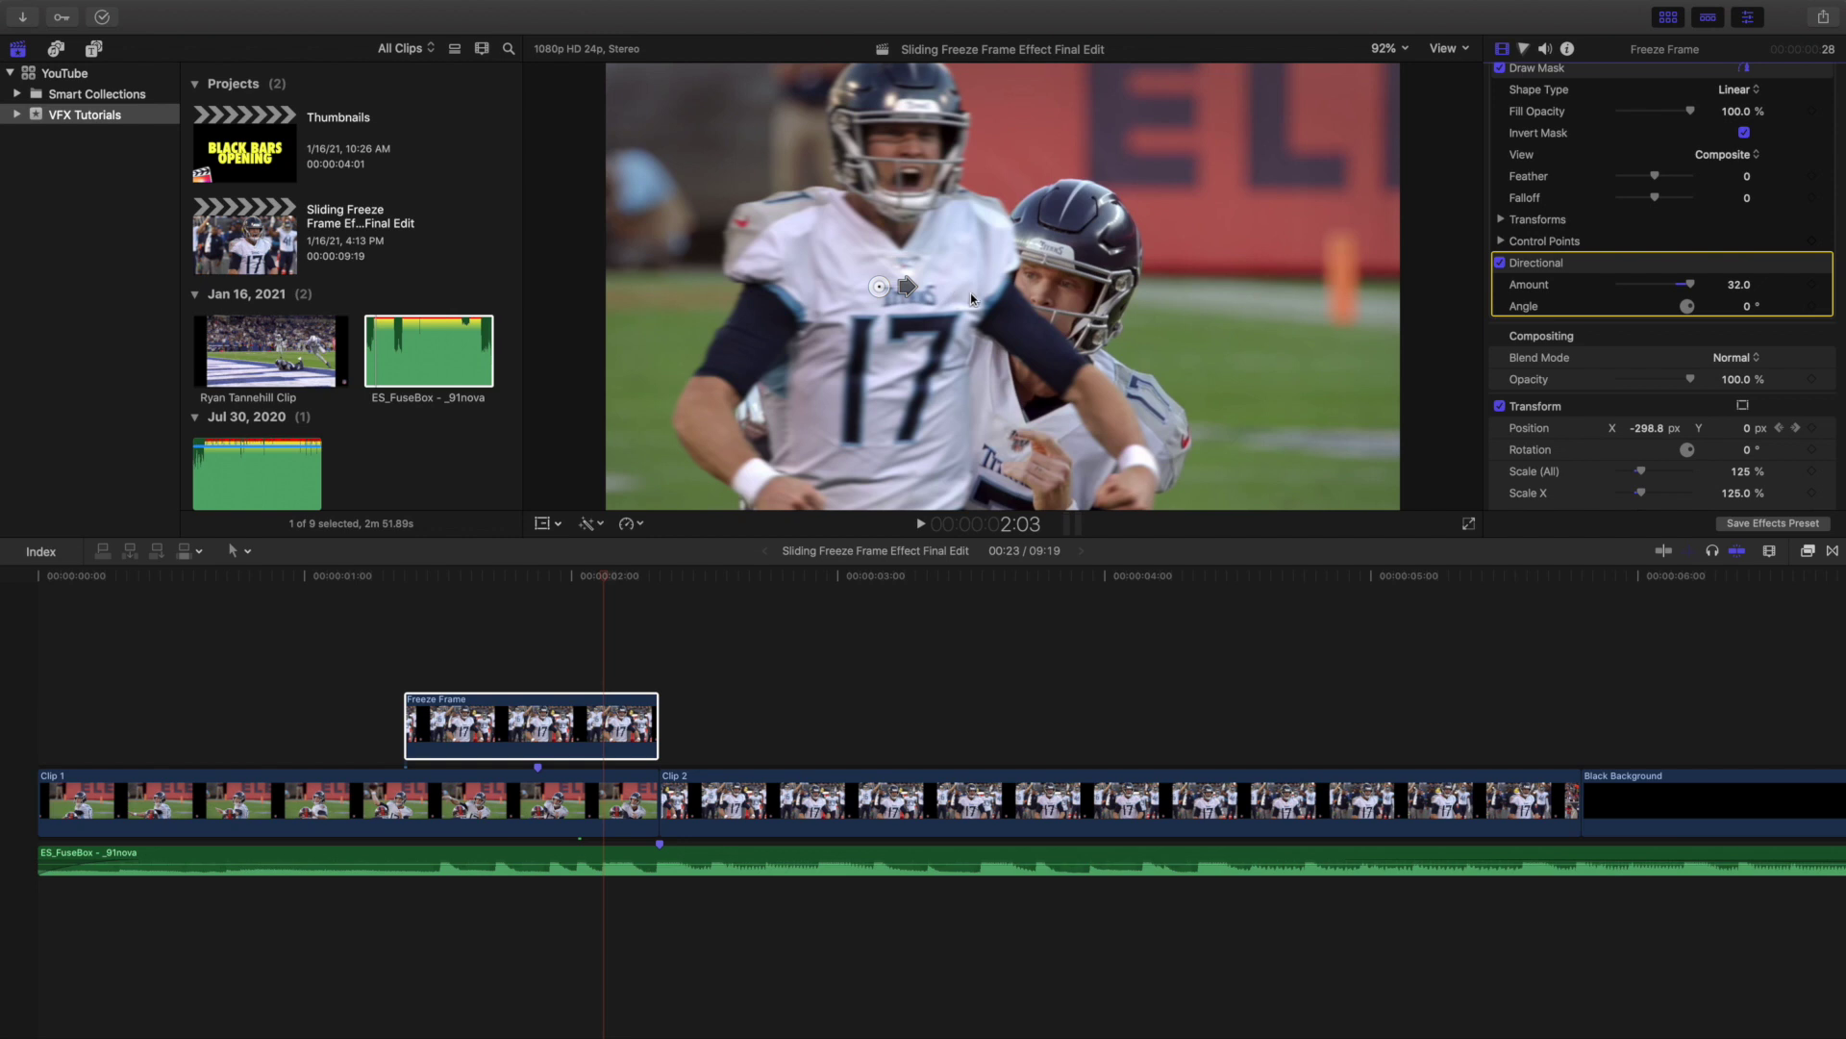
click(1500, 263)
click(1506, 270)
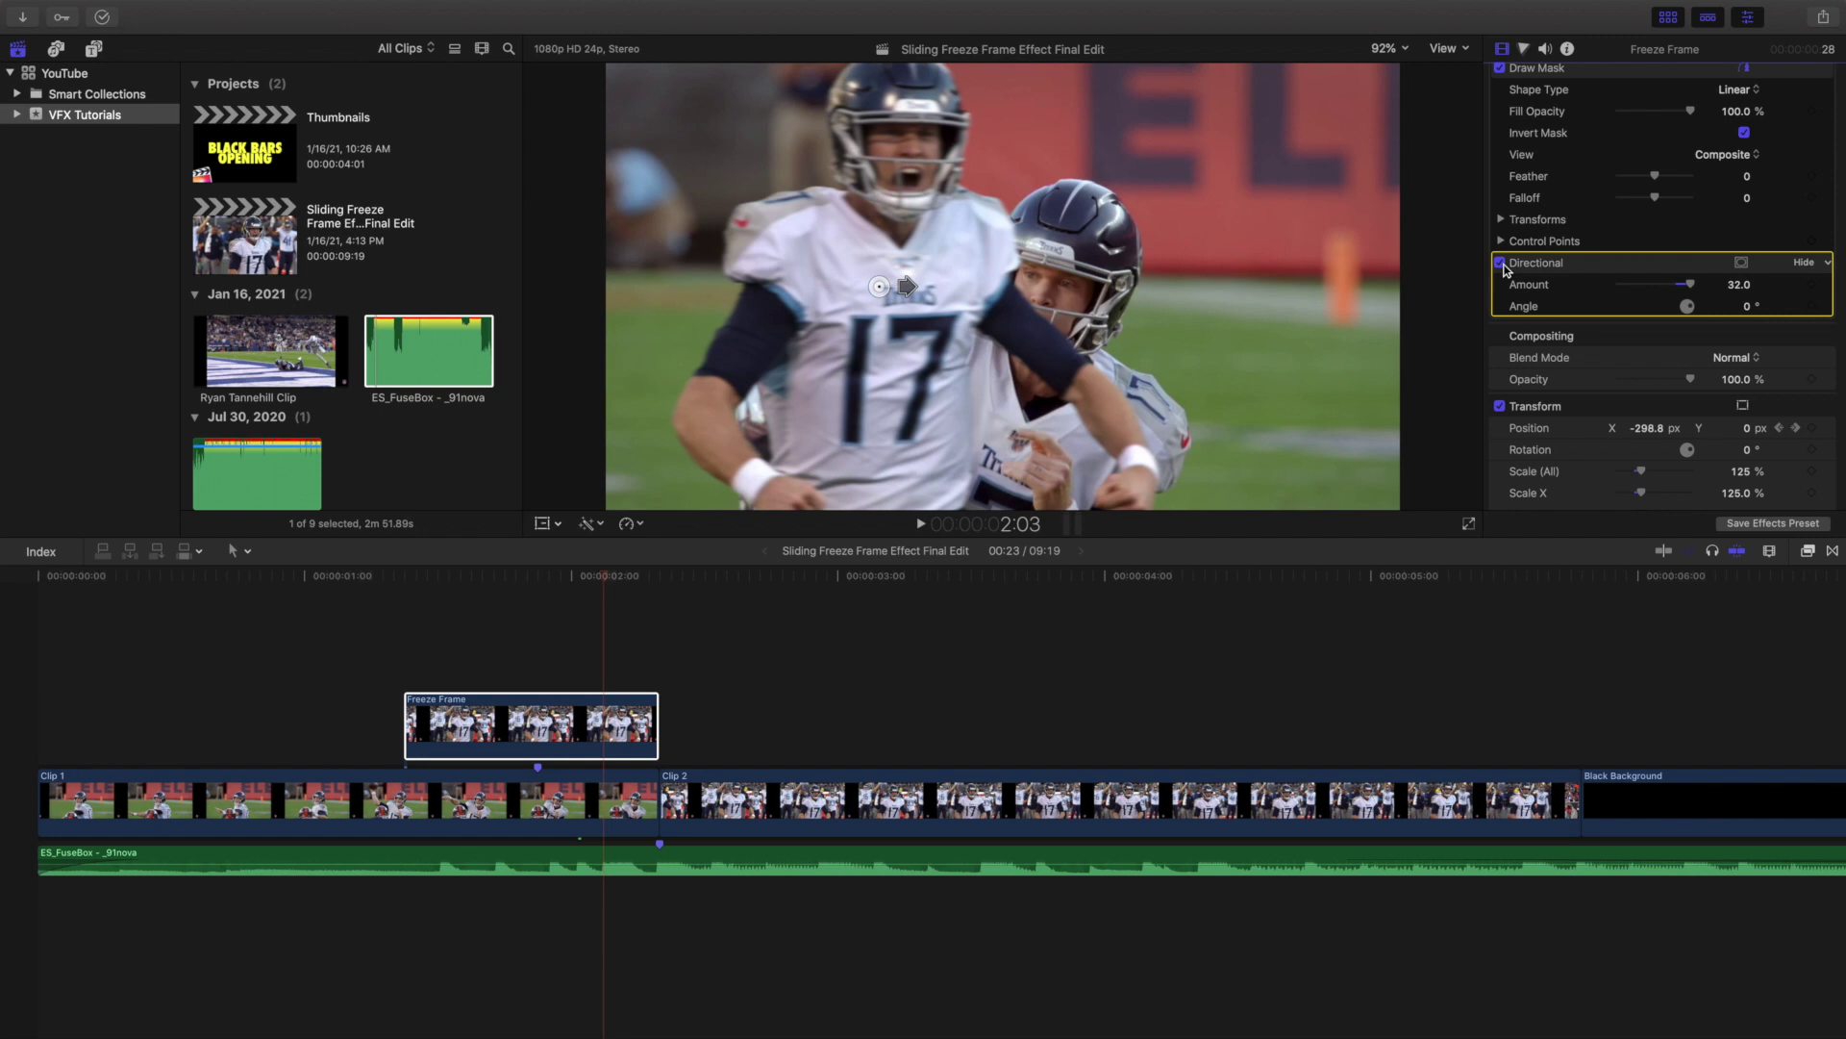